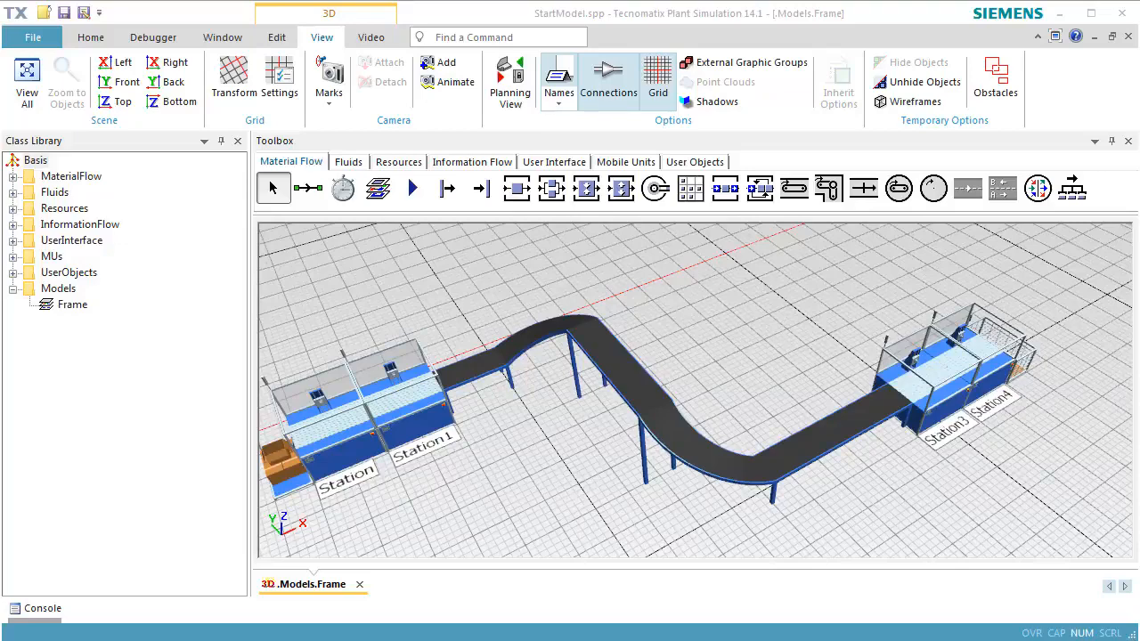
- Show the Default MU animation path of Station from its 3D properties
click(329, 105)
click(340, 143)
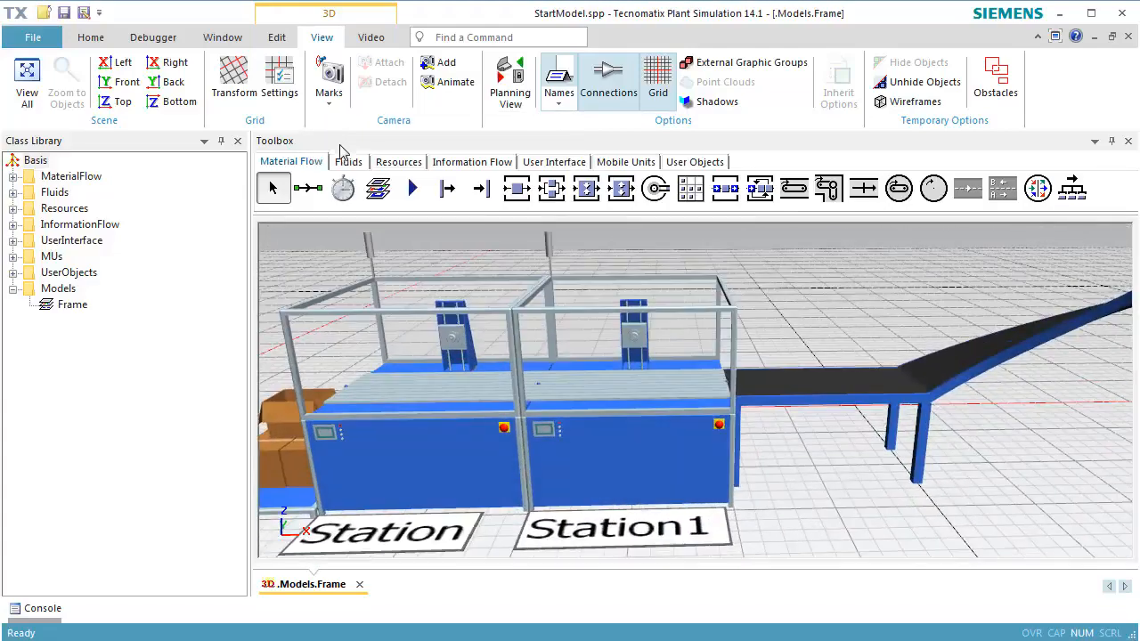
click(397, 451)
right_click(392, 443)
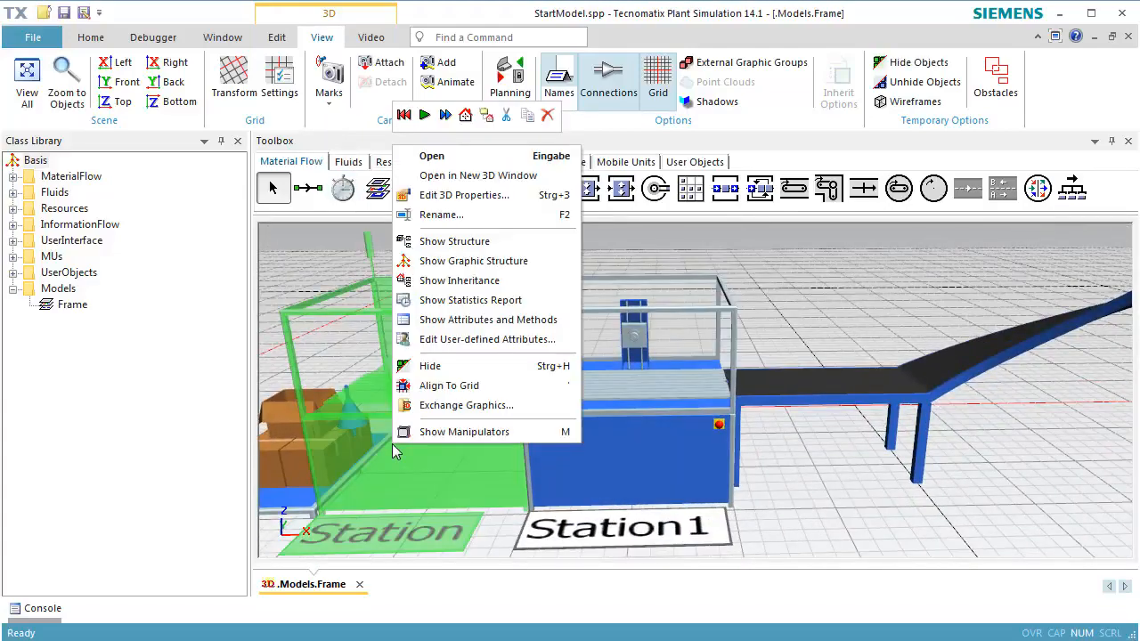
click(460, 195)
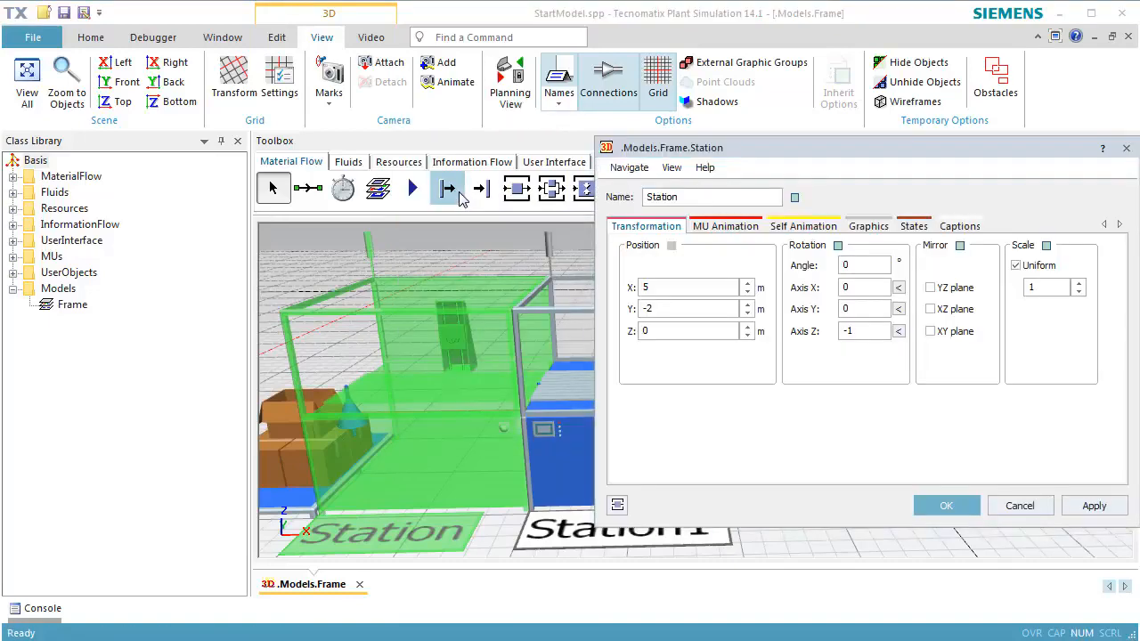
click(711, 227)
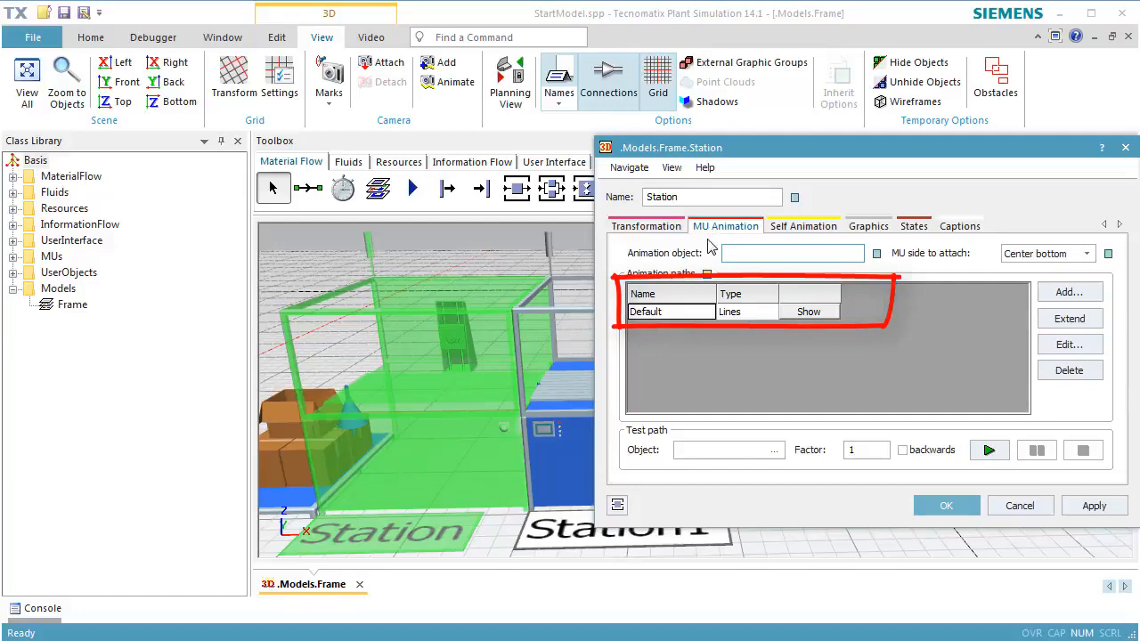
click(801, 312)
- Start the simulation and view how the part sits at Station's animation anchor point
click(509, 232)
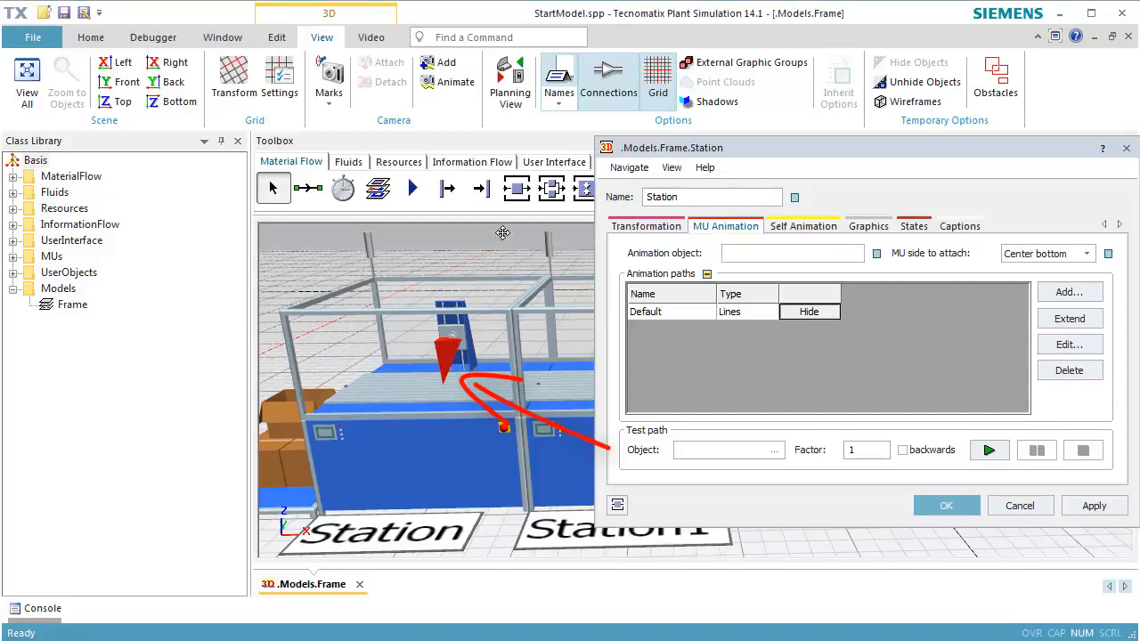
right_click(502, 233)
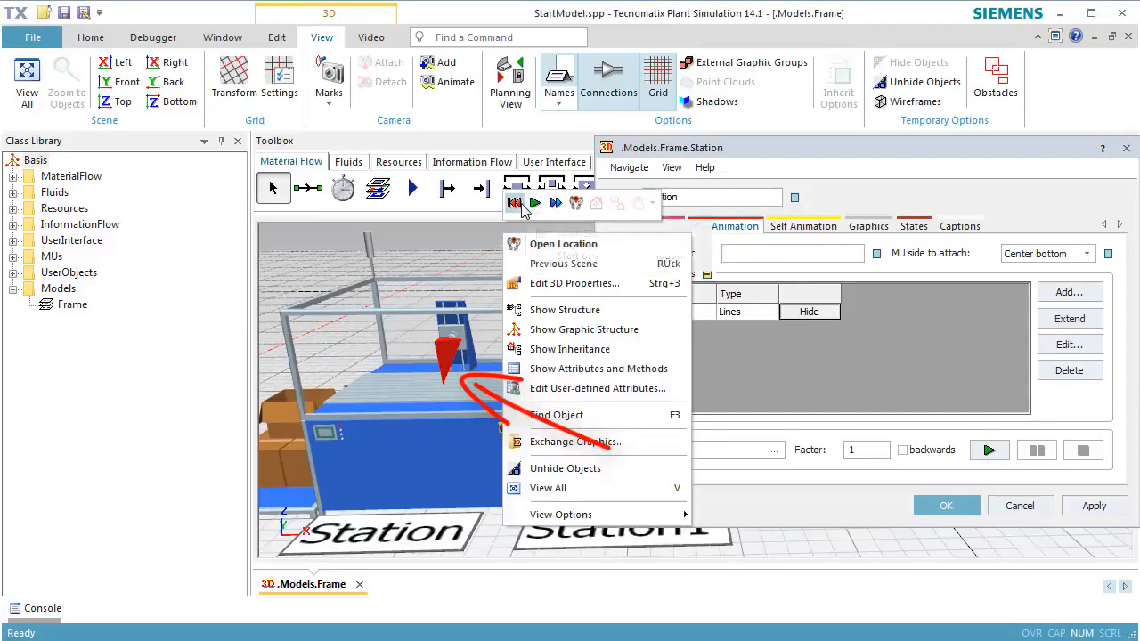
click(534, 205)
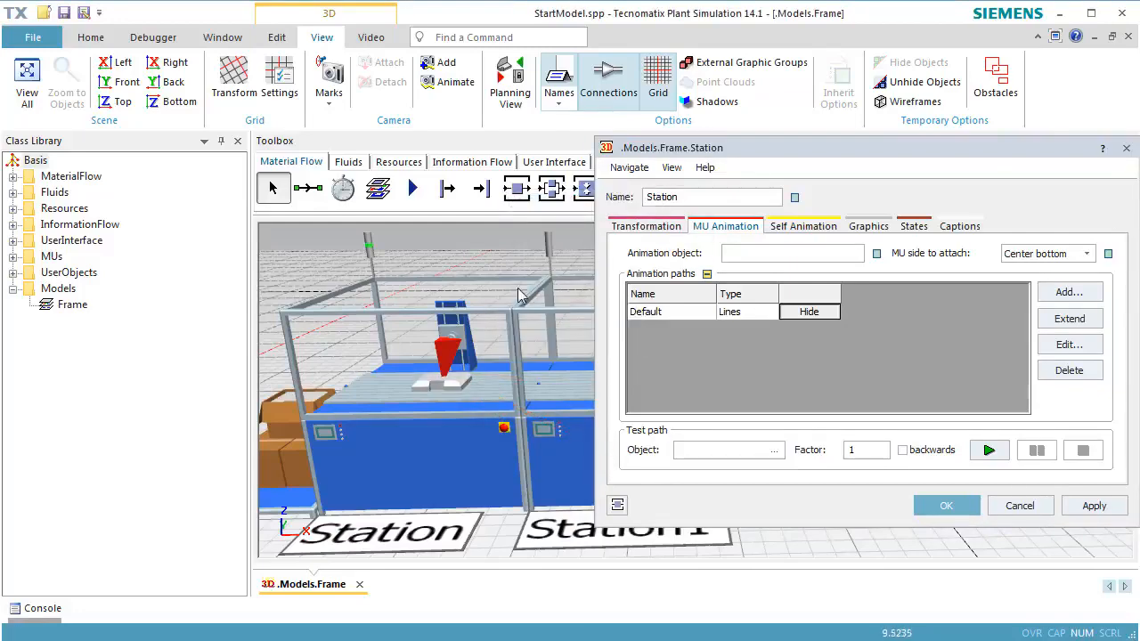
scroll(443, 388, up, 5)
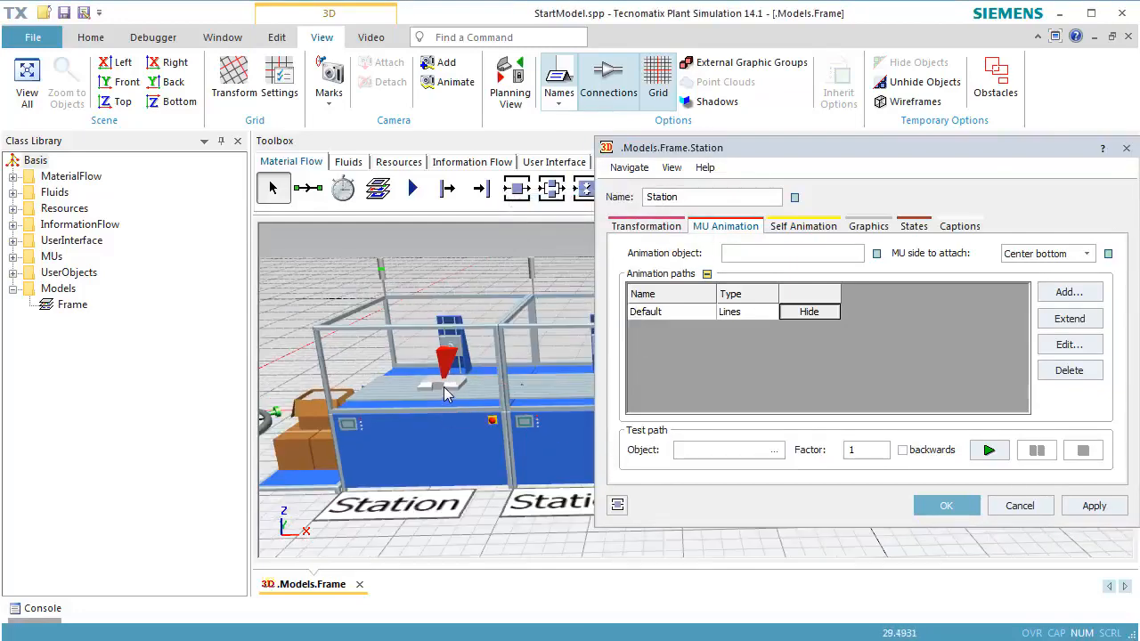
scroll(447, 387, up, 2)
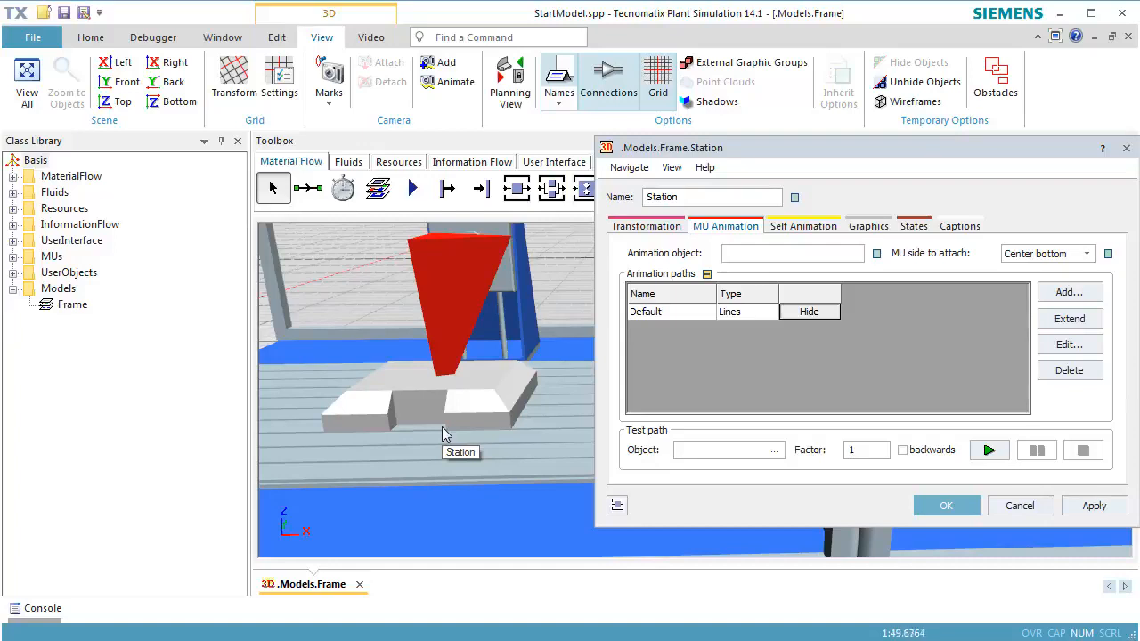
- Turn off snapping to the grid and to objects for editing the scene
click(283, 39)
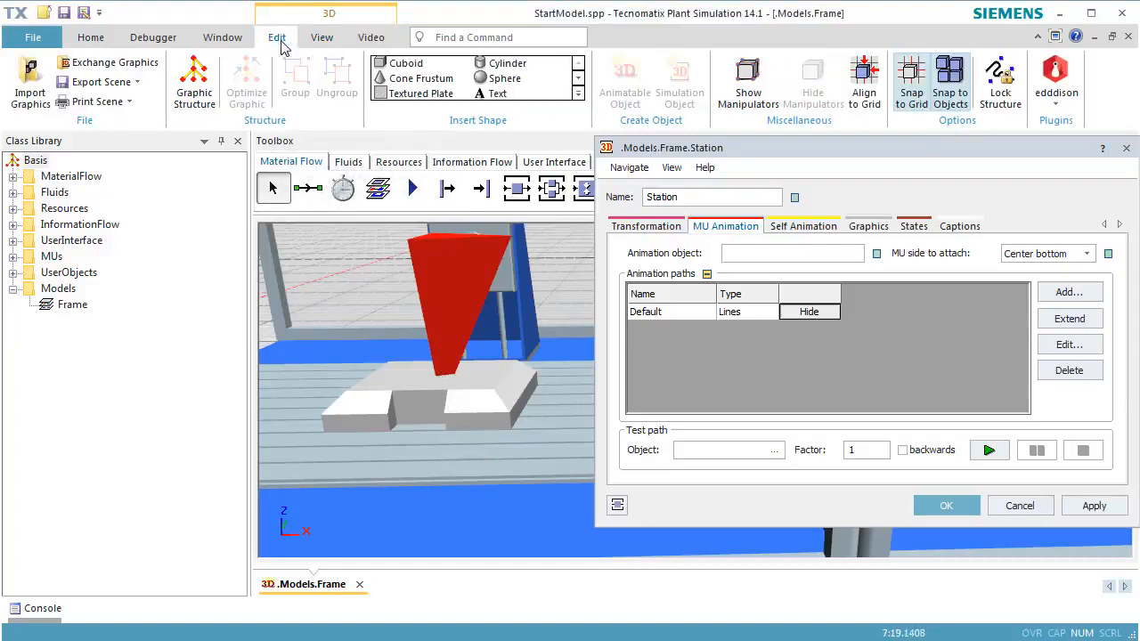
click(911, 100)
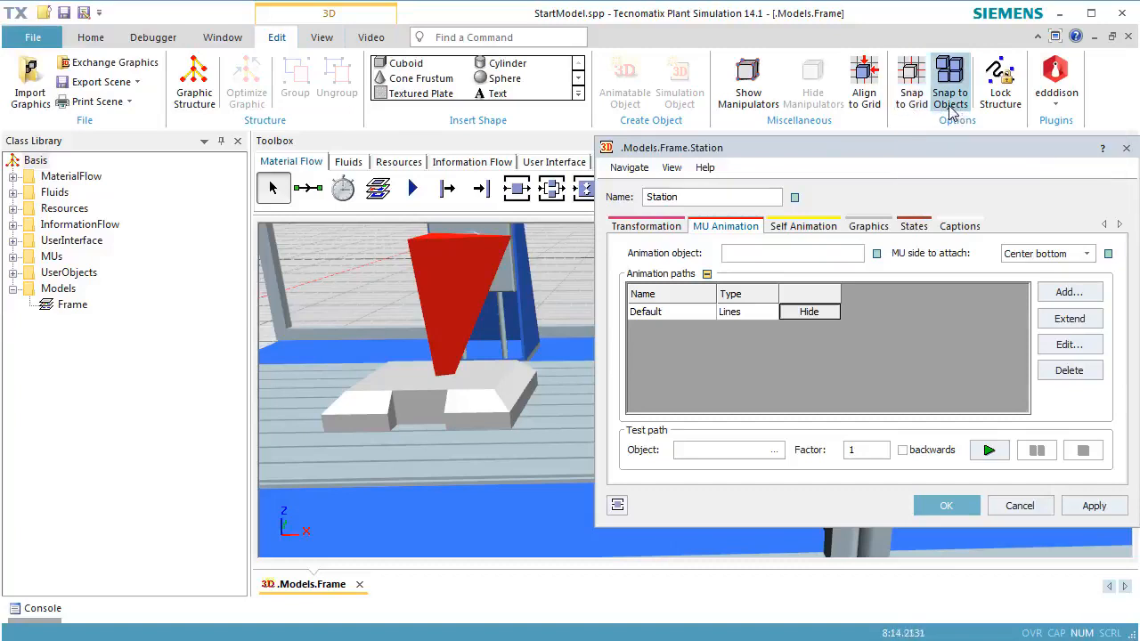
- Move Station's Default animation anchor point to about X 0.8 m, Y -0.94 m and rotate it to about 129° around Z
click(466, 291)
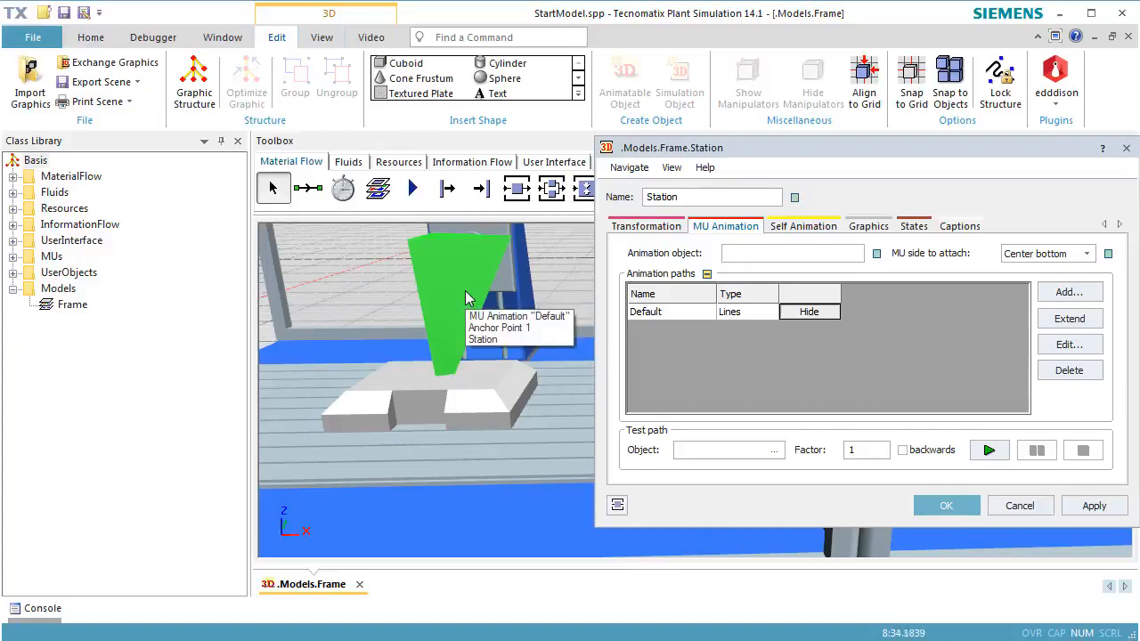
drag(465, 291, 667, 369)
scroll(553, 380, down, 6)
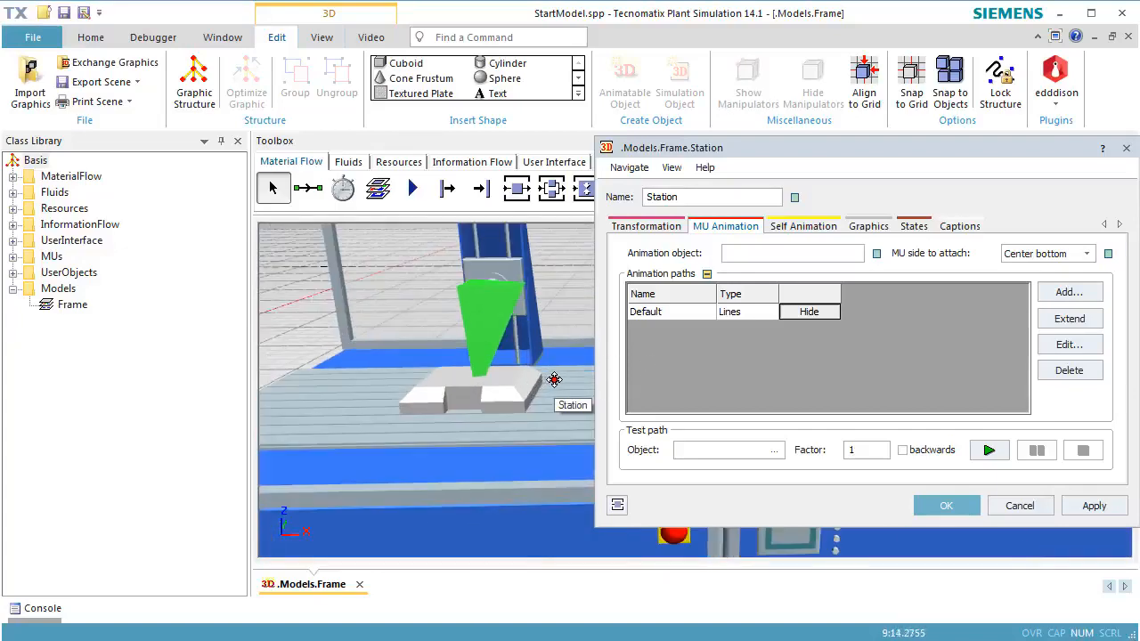
right_drag(572, 407, 465, 448)
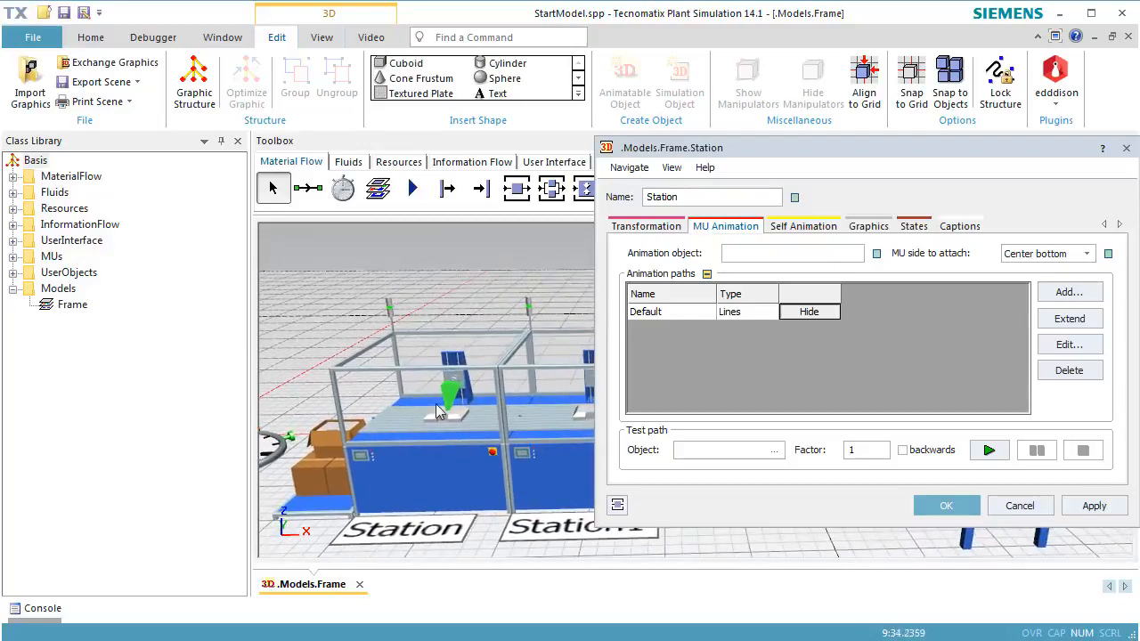
ctrl+drag(447, 401, 491, 416)
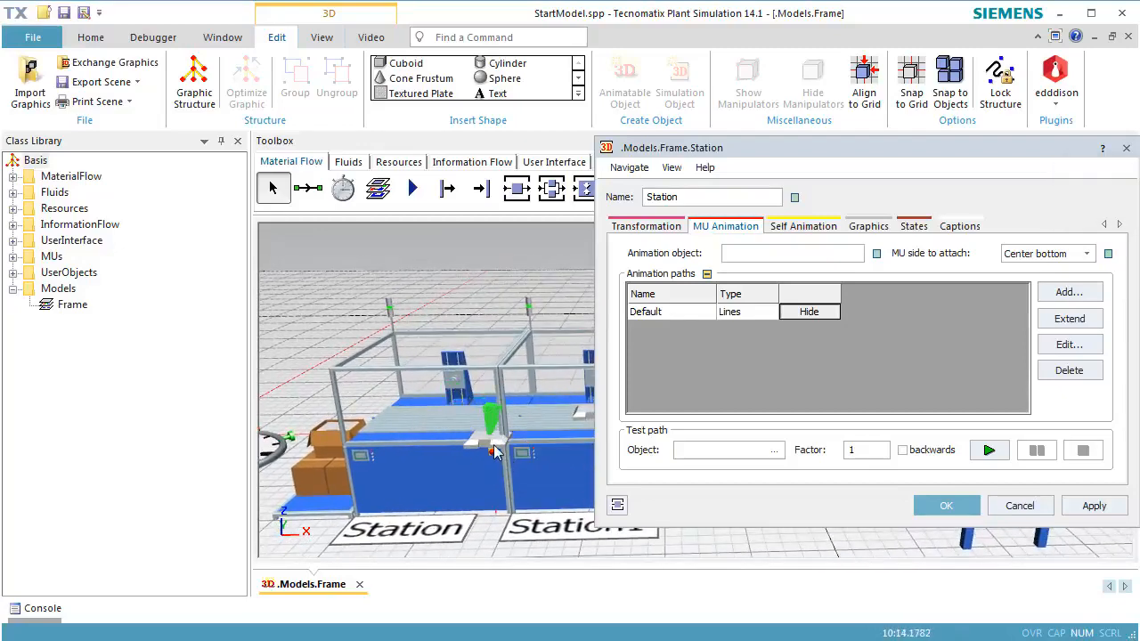
key(ctrl+Right)
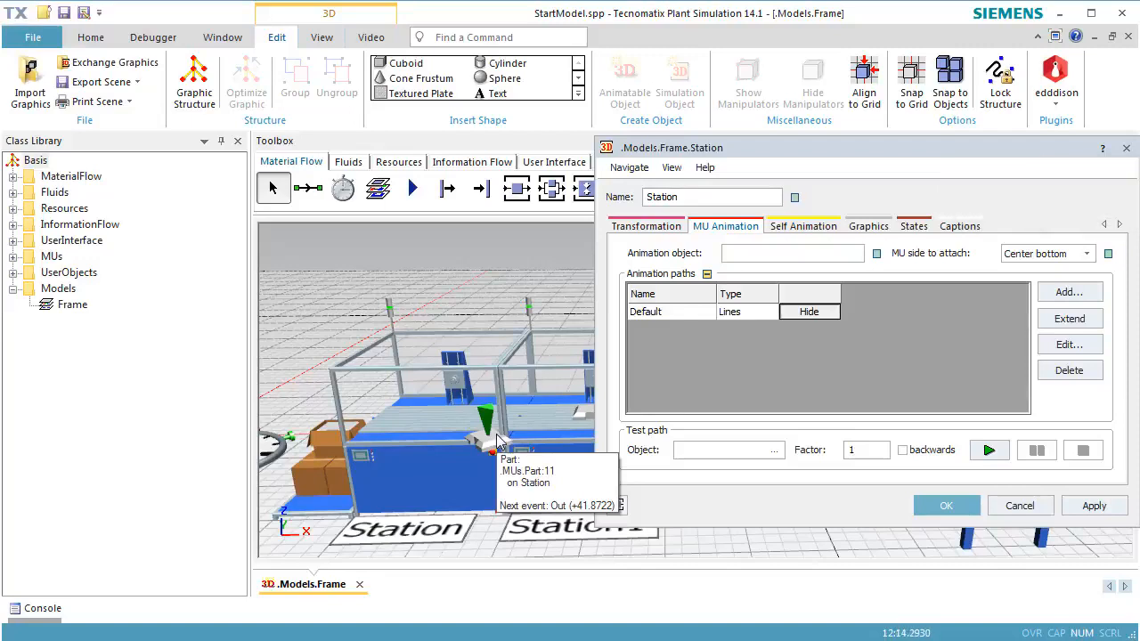
key(ctrl+shift+Right)
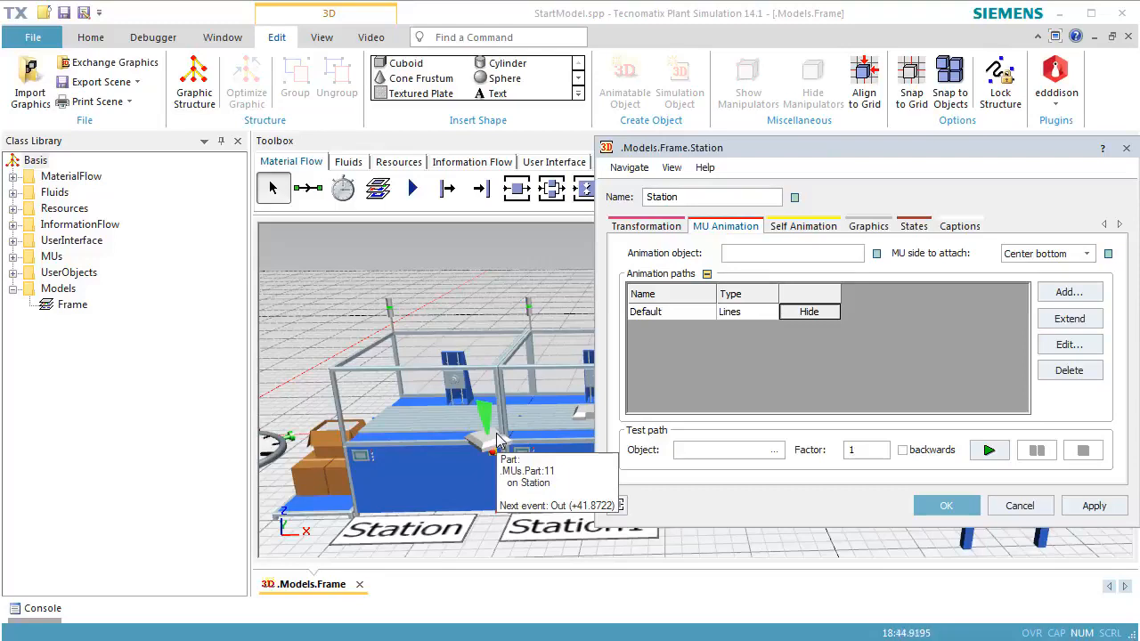
- Set the Station anchor point's position to X 0.6 m and Y -0.6 m and its rotation angle to 120°, and close Station's properties
right_click(483, 413)
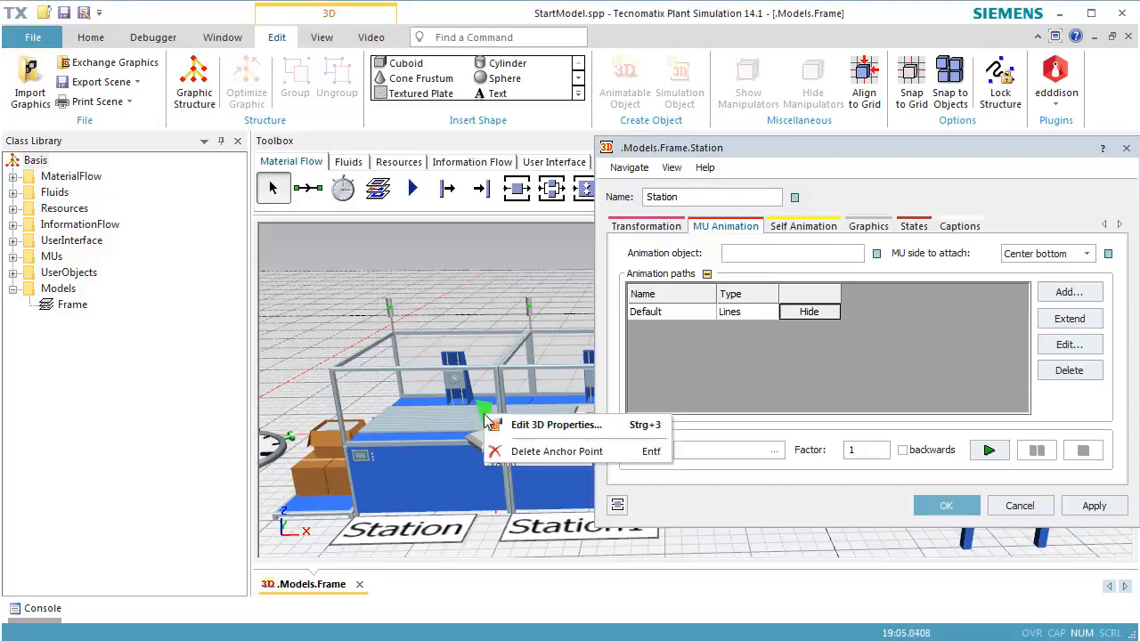
click(527, 434)
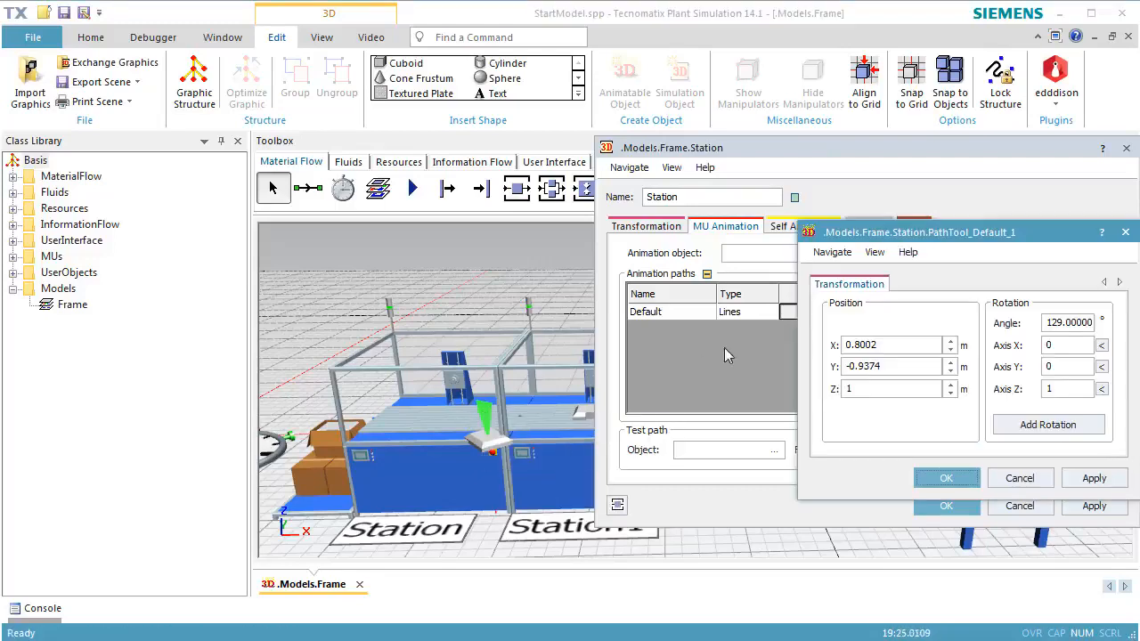
click(914, 343)
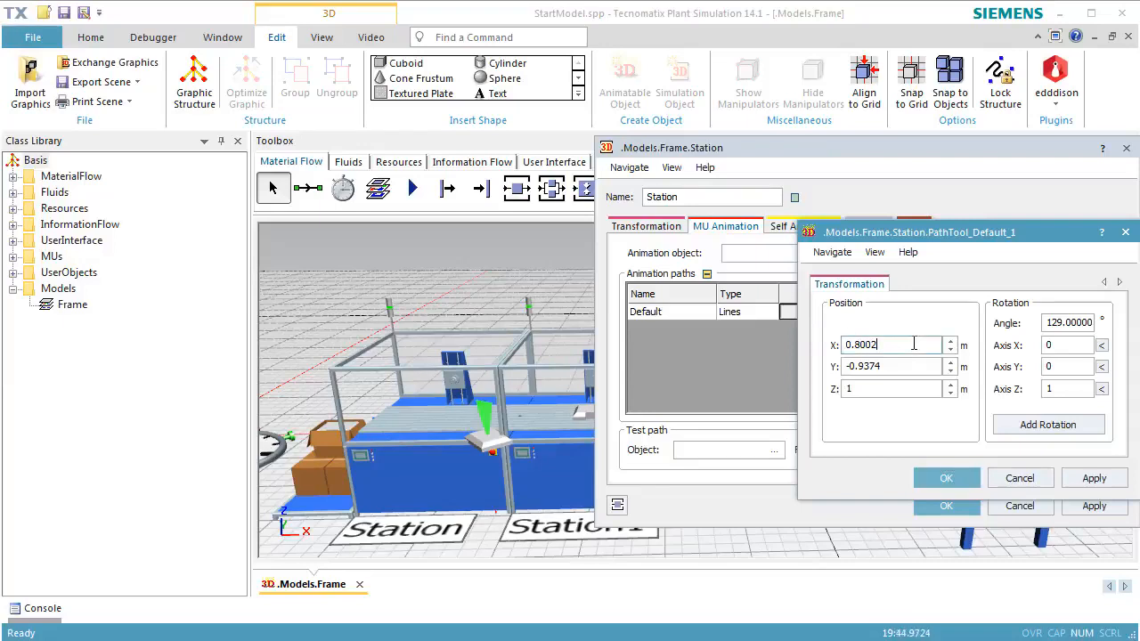
double_click(914, 343)
text(0.6)
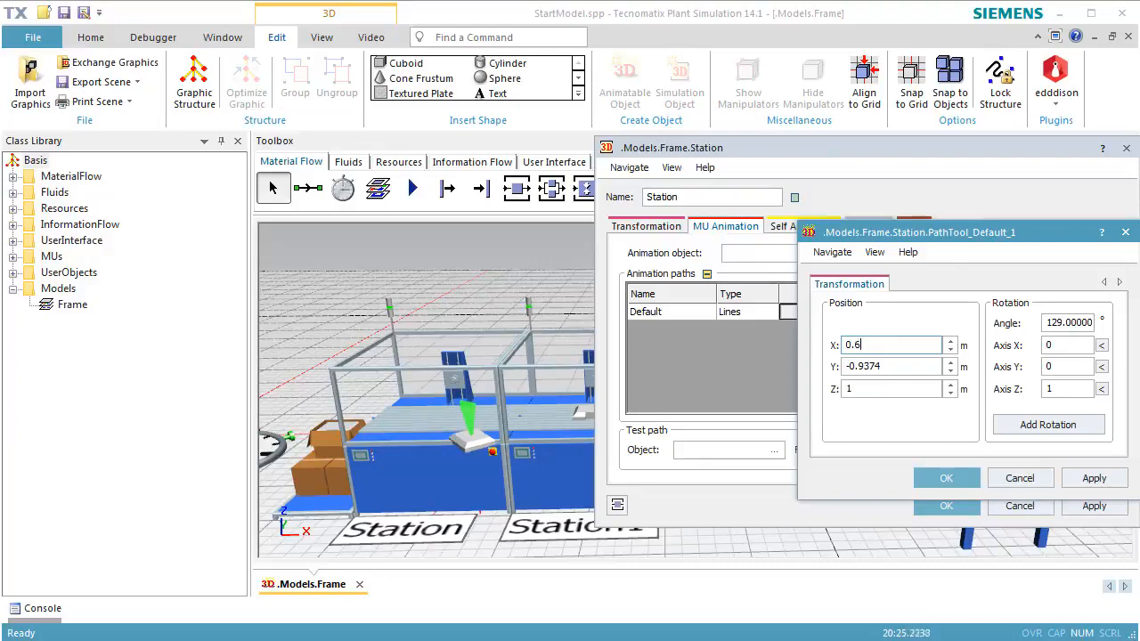
double_click(929, 365)
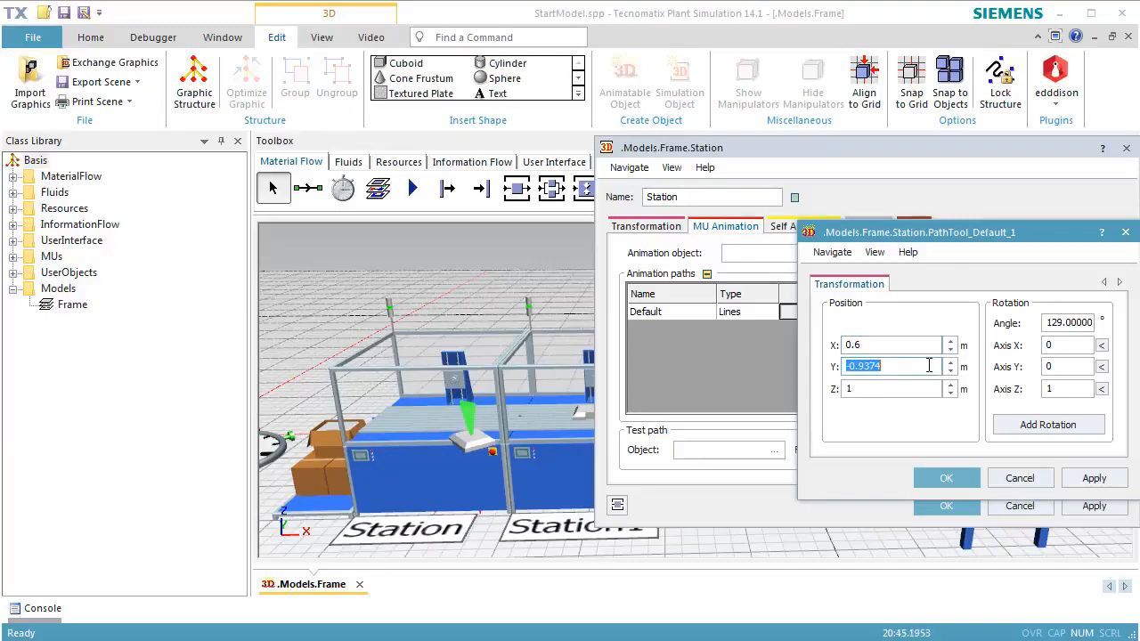
text(-0.)
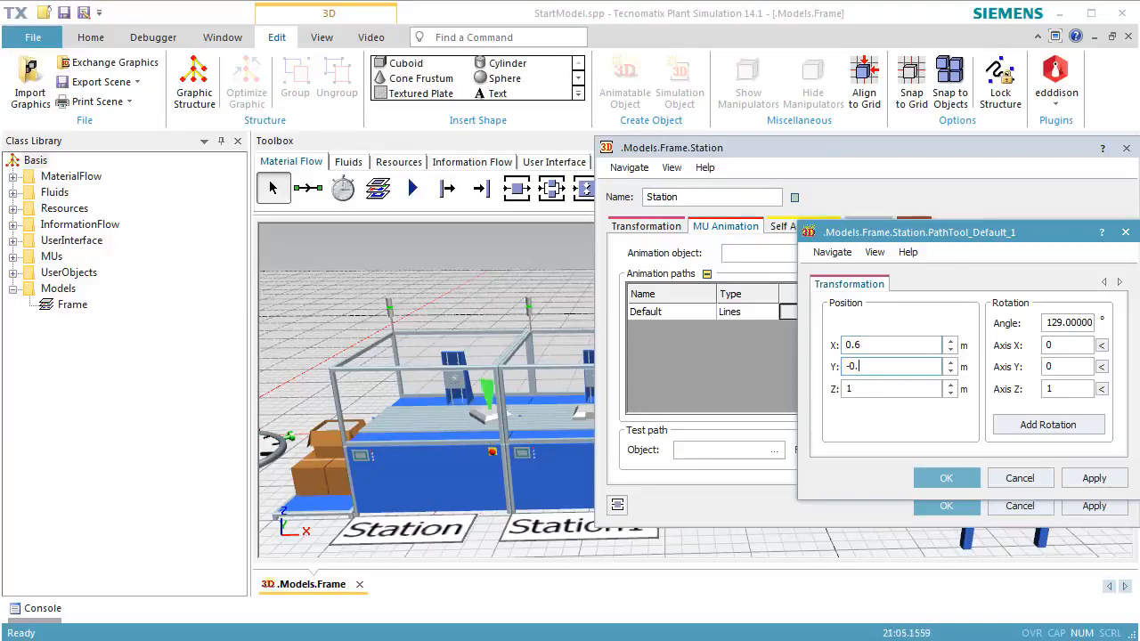
text(6)
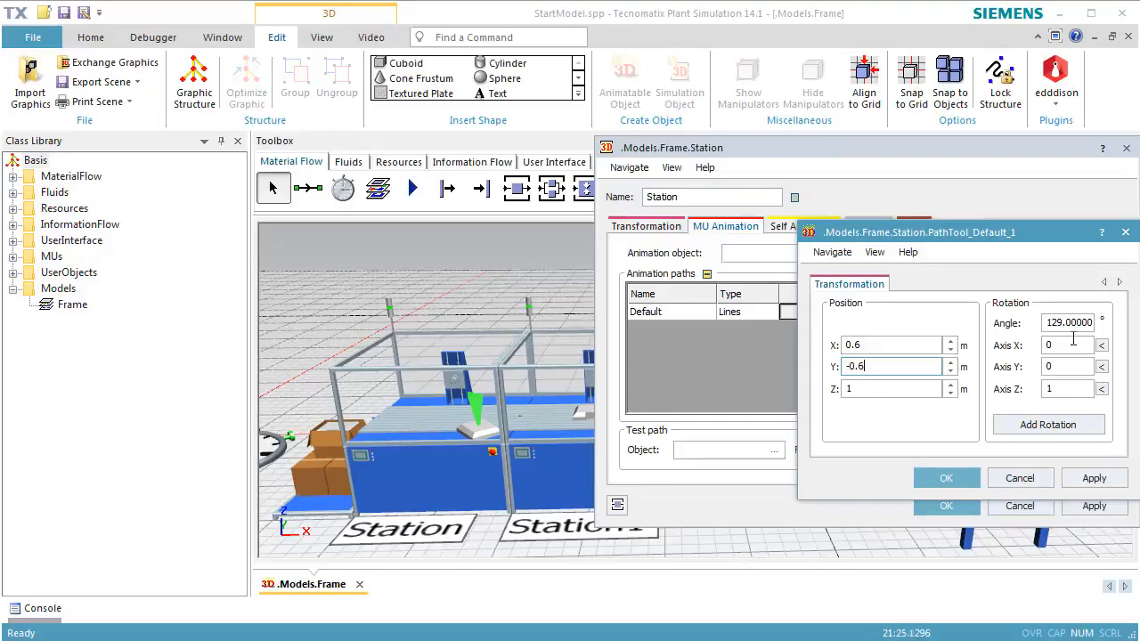
double_click(1073, 324)
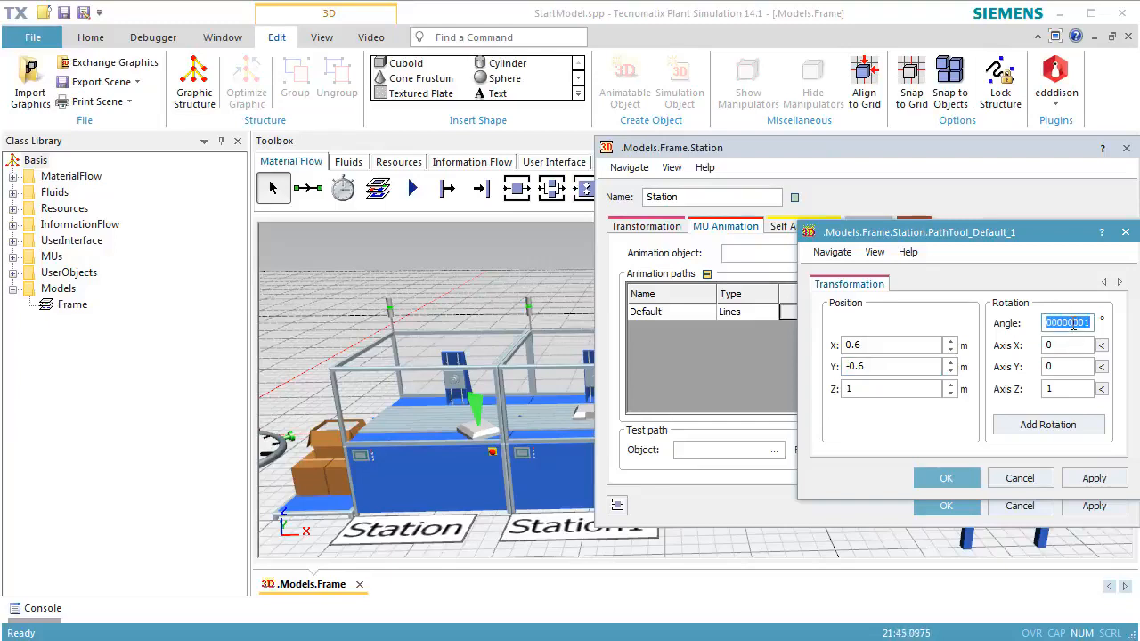
text(120)
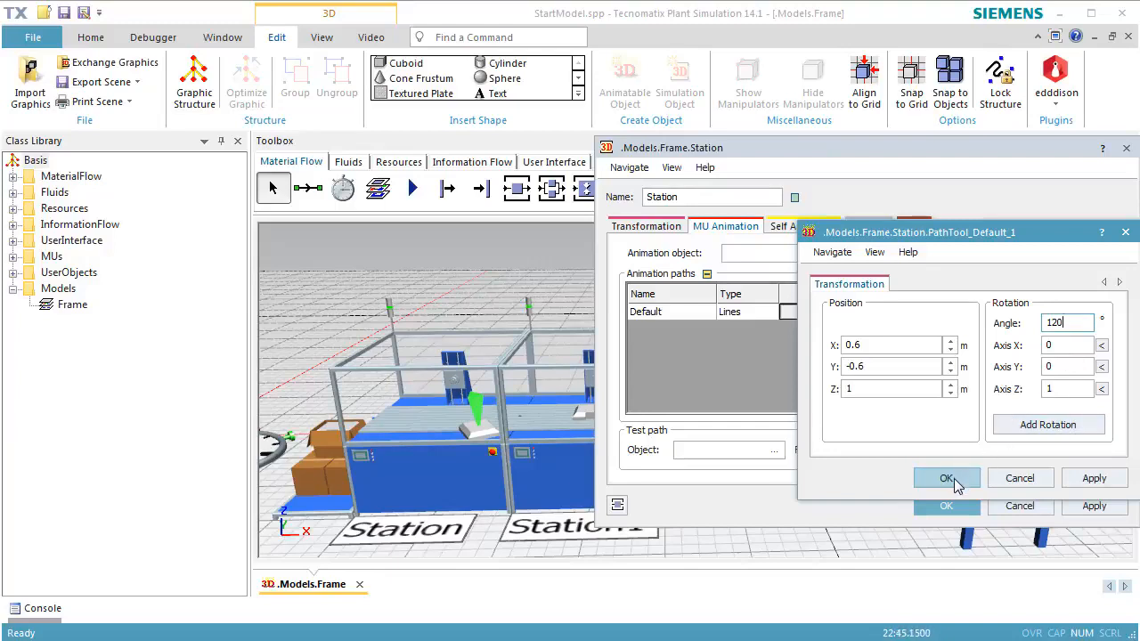
click(951, 480)
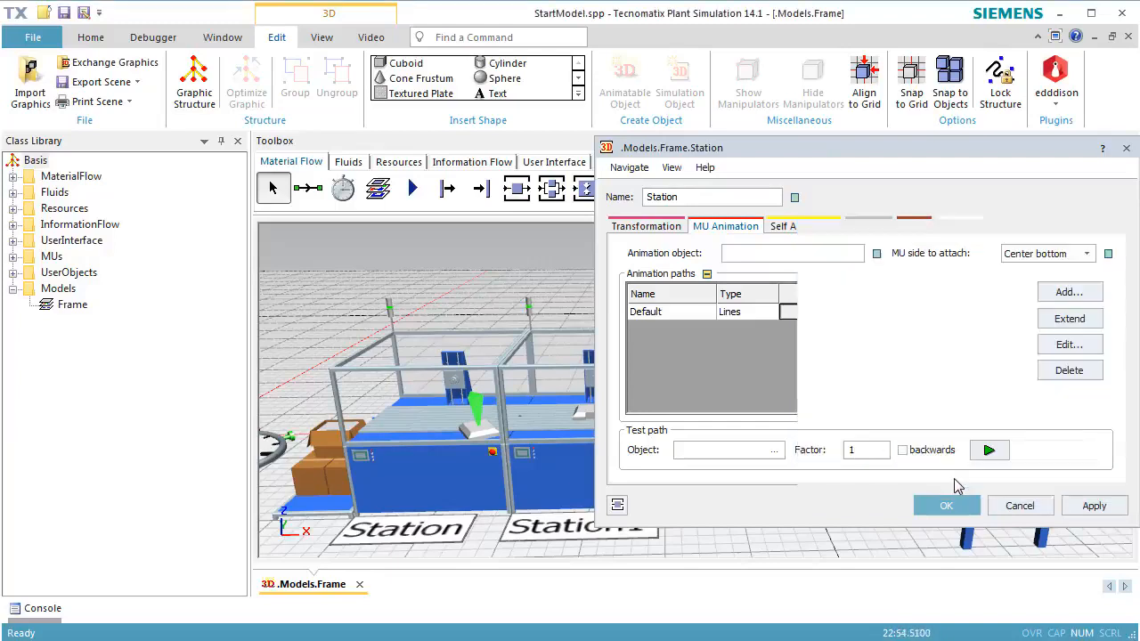
click(1016, 505)
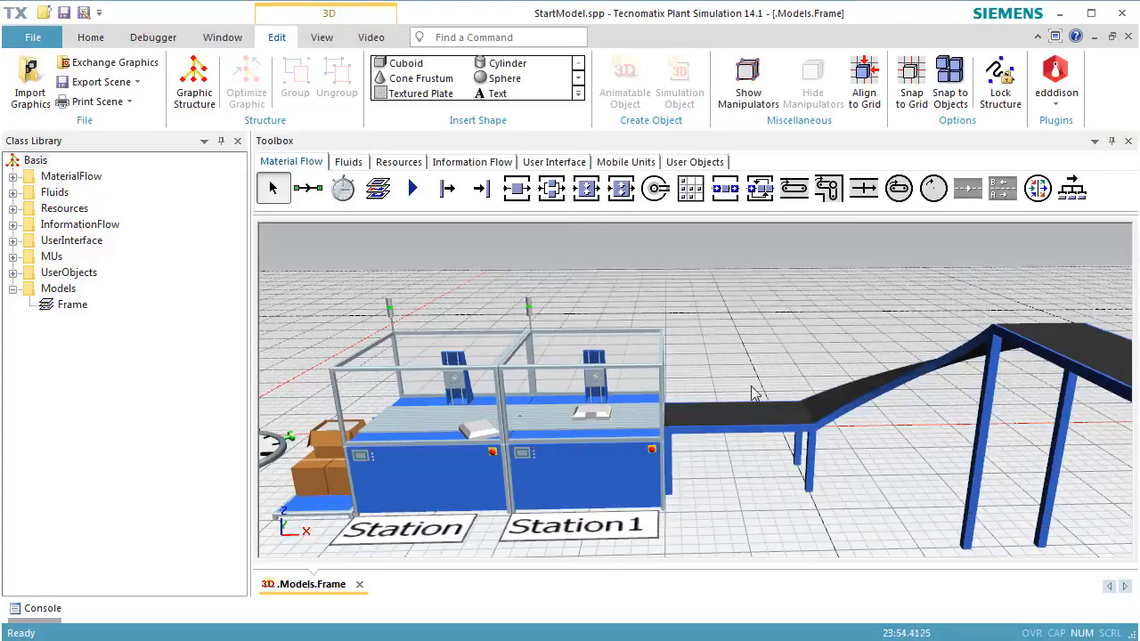
- Reset and run the simulation to check the part's placement on Station, and reset it again
right_click(691, 301)
click(703, 272)
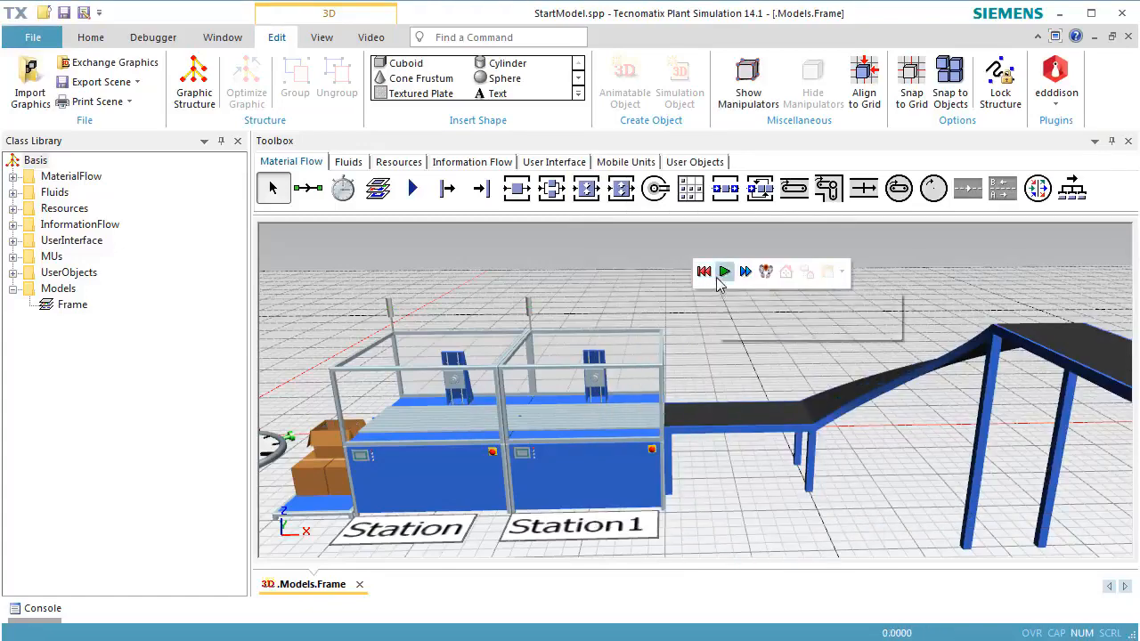
click(726, 271)
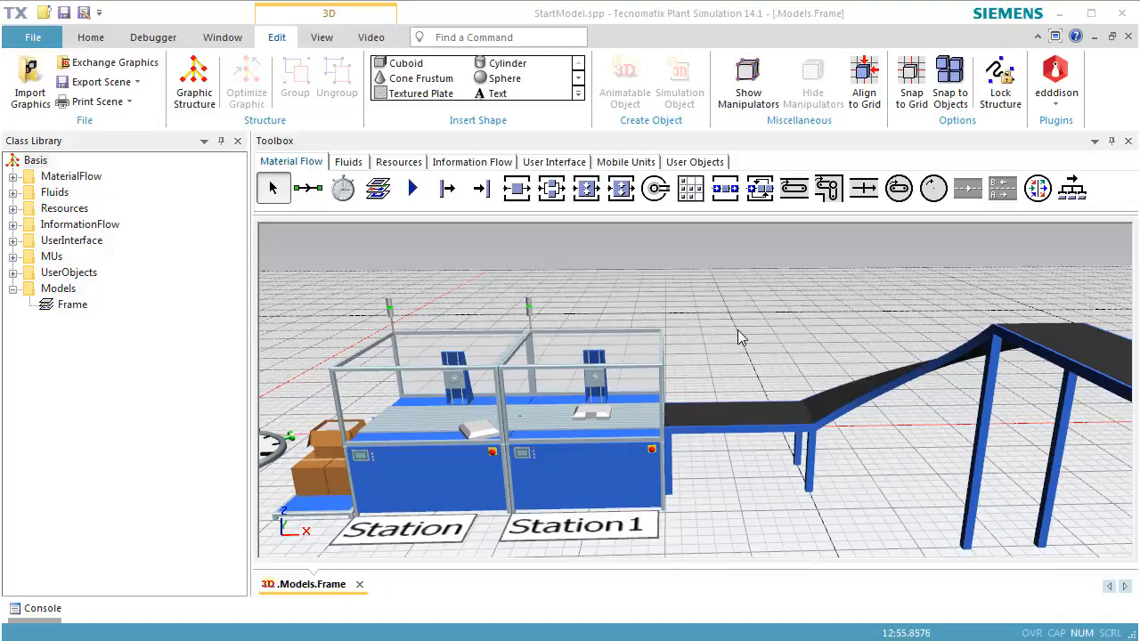
right_click(737, 336)
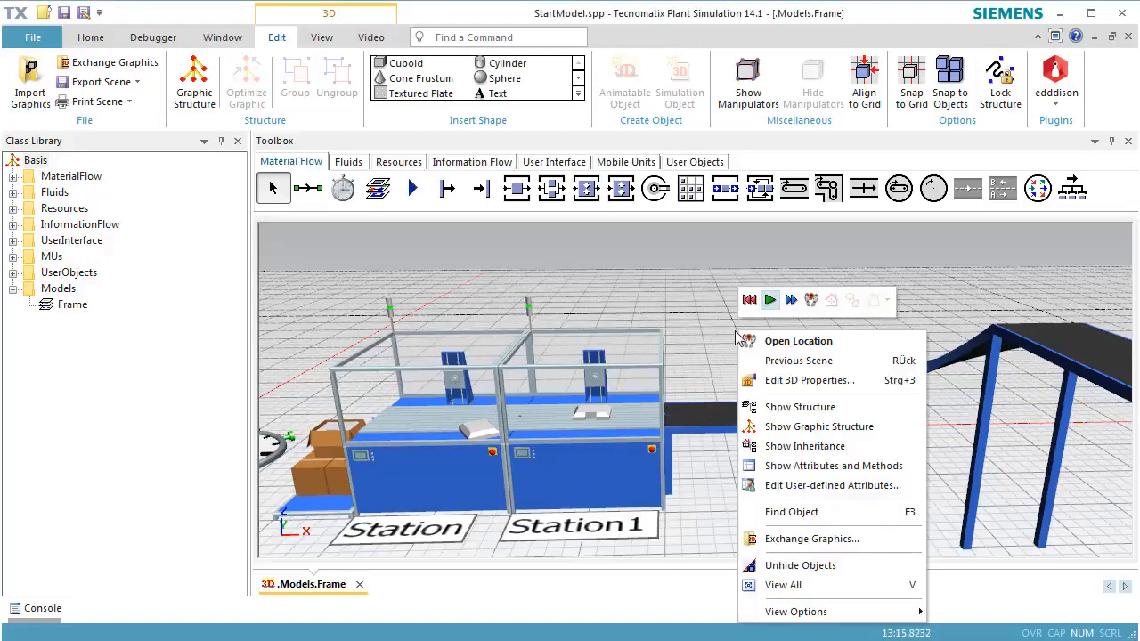
click(750, 301)
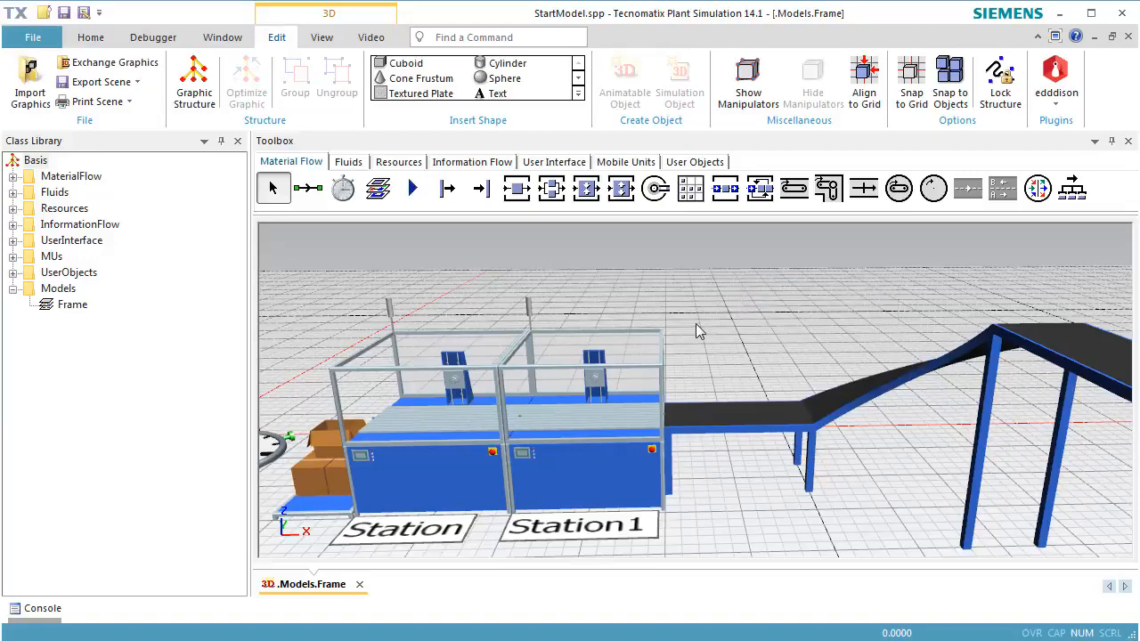
- Duplicate the Container class in the MUs folder and place the copy directly below the original
click(14, 256)
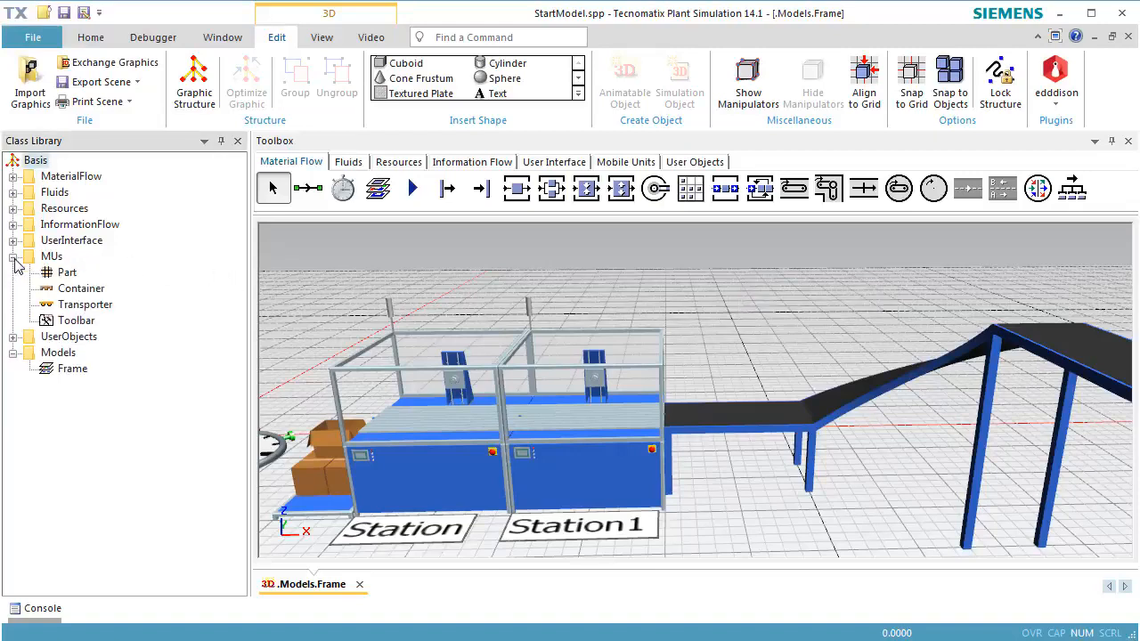
click(65, 291)
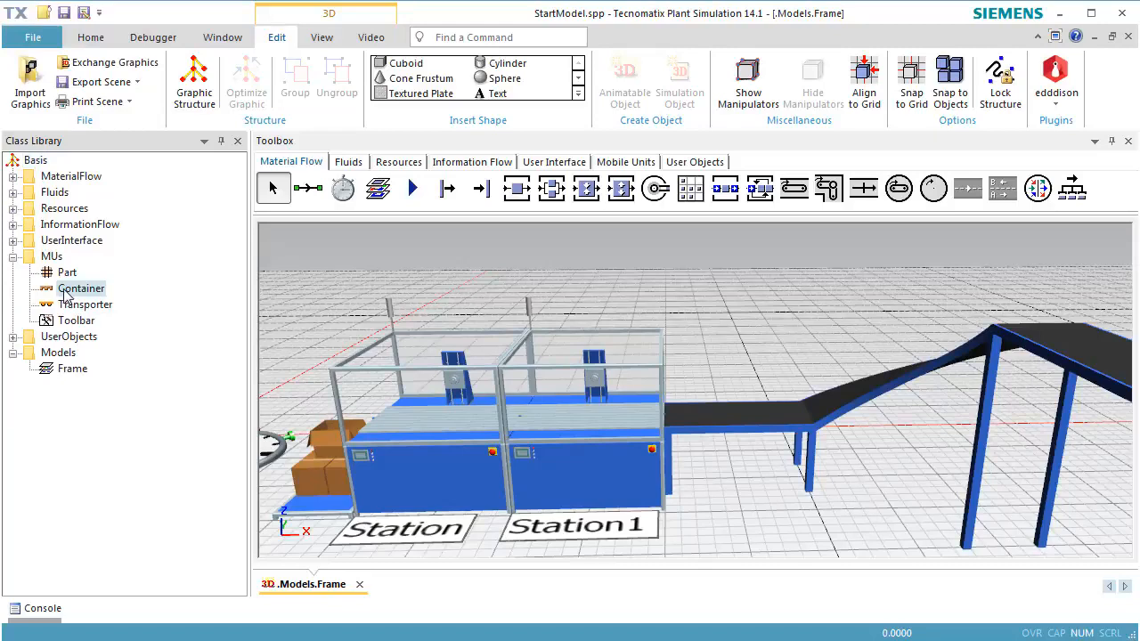
right_click(64, 292)
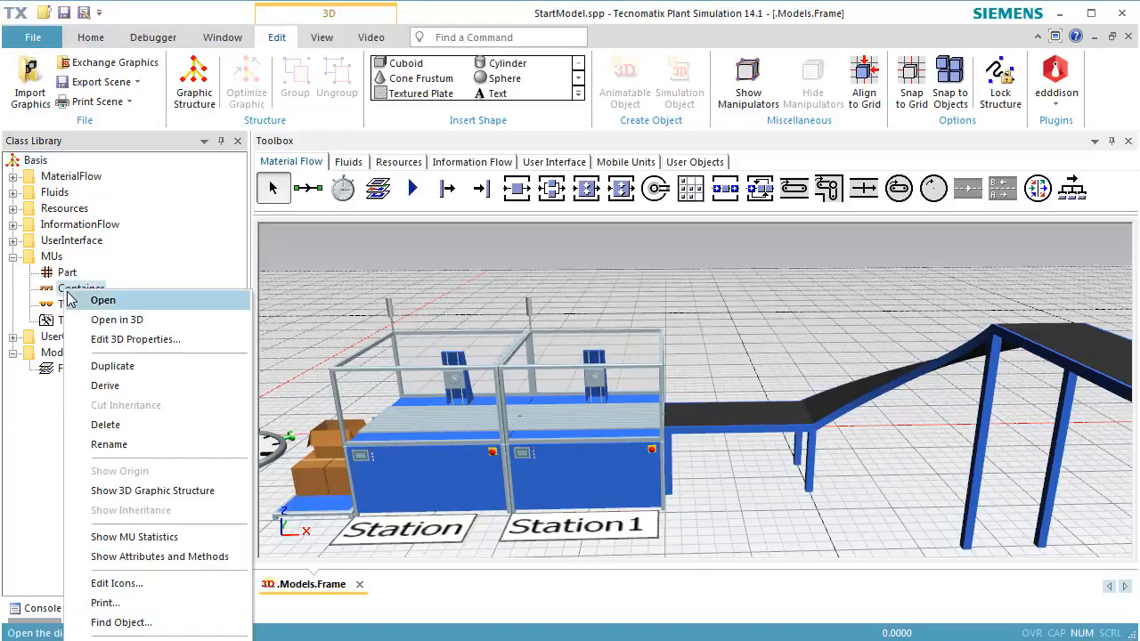
click(108, 366)
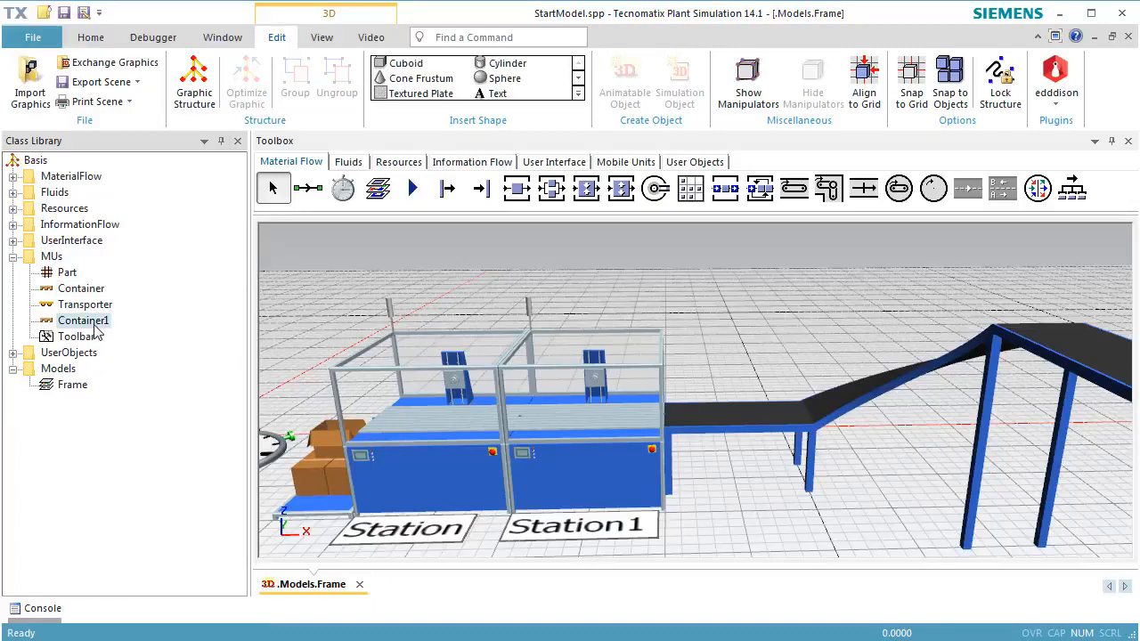
drag(97, 329, 100, 308)
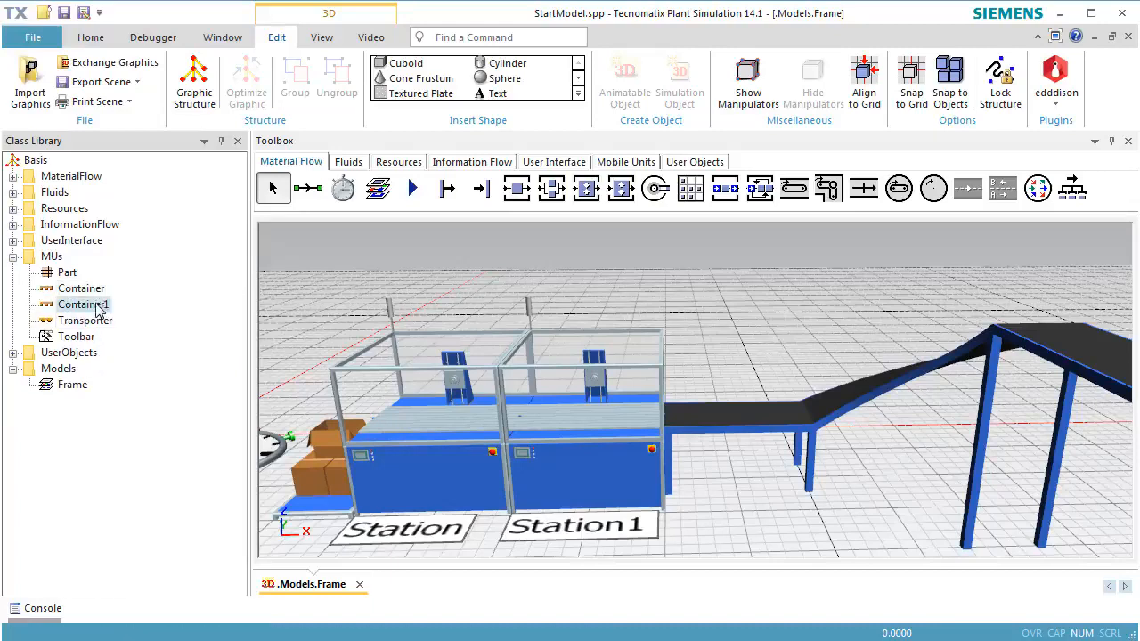
- Set Container1's X-dimension to 3 and its Y-dimension to 4
right_click(97, 308)
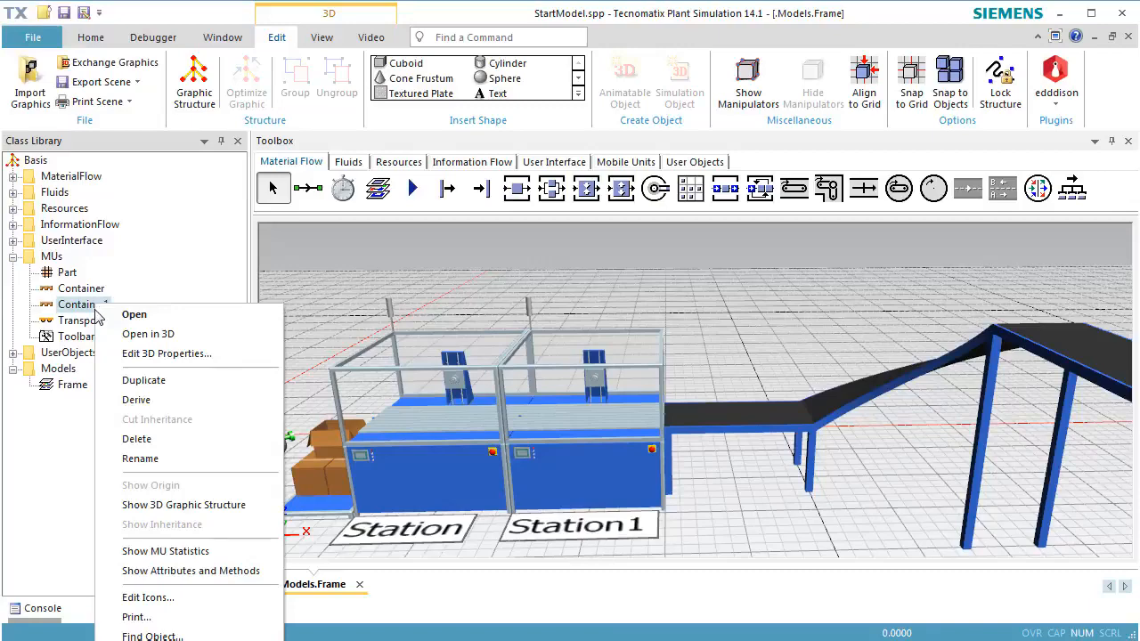
click(103, 317)
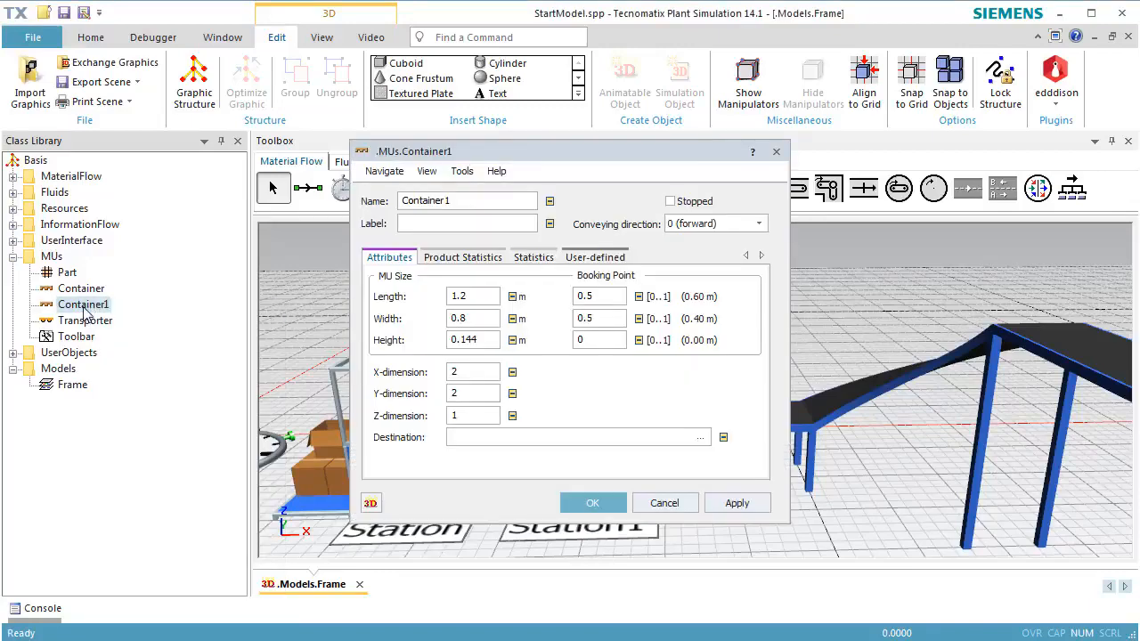
double_click(474, 372)
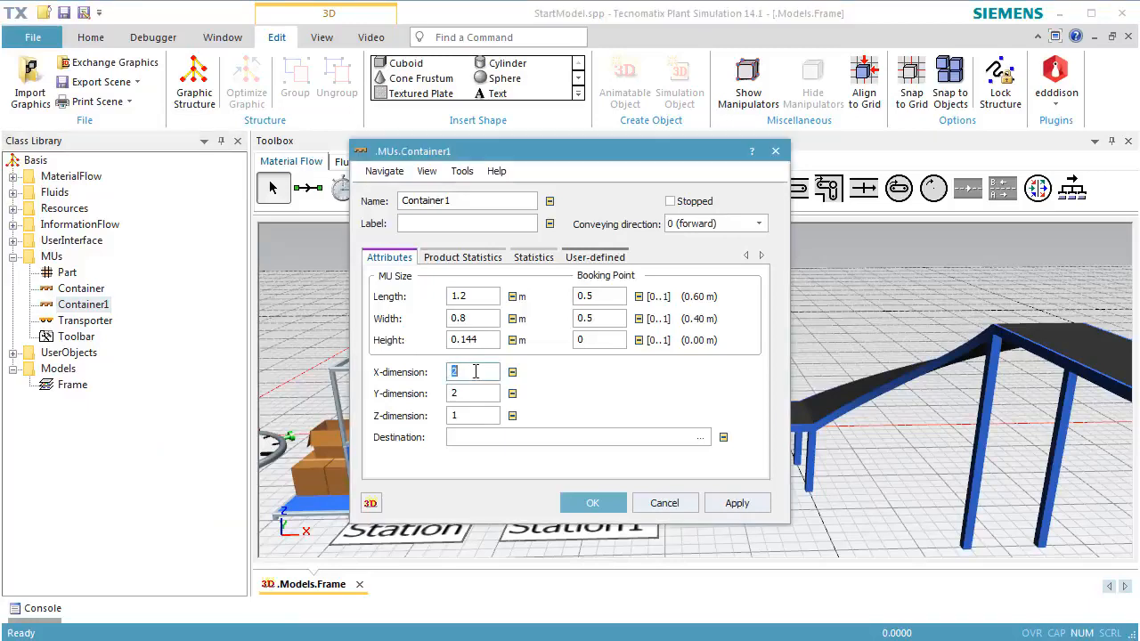
text(3)
double_click(489, 393)
text(4)
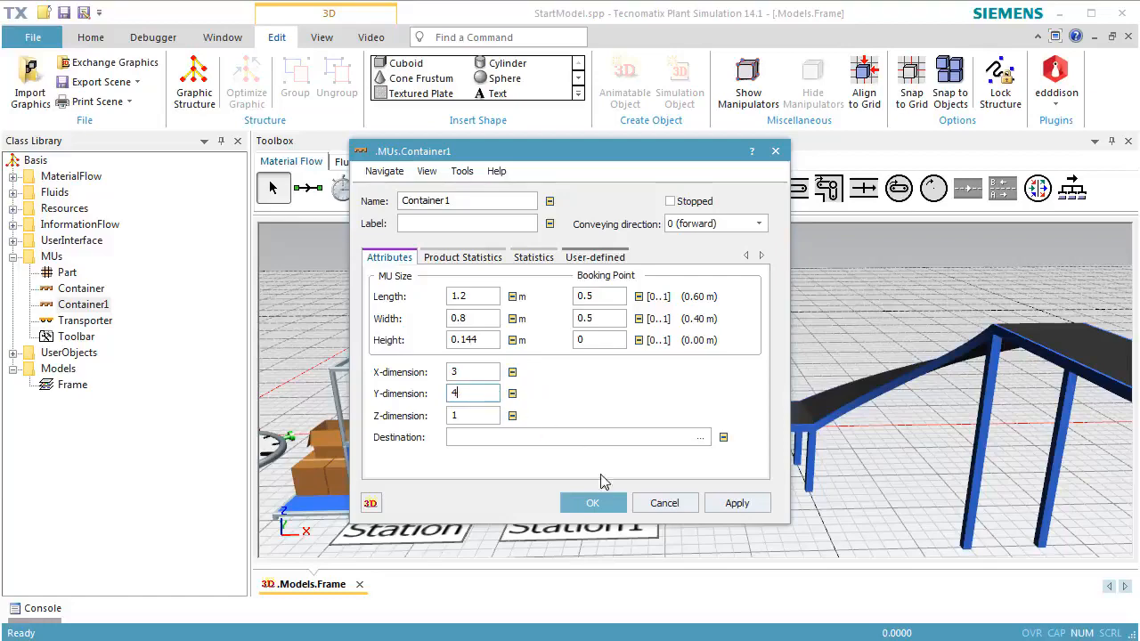
click(609, 503)
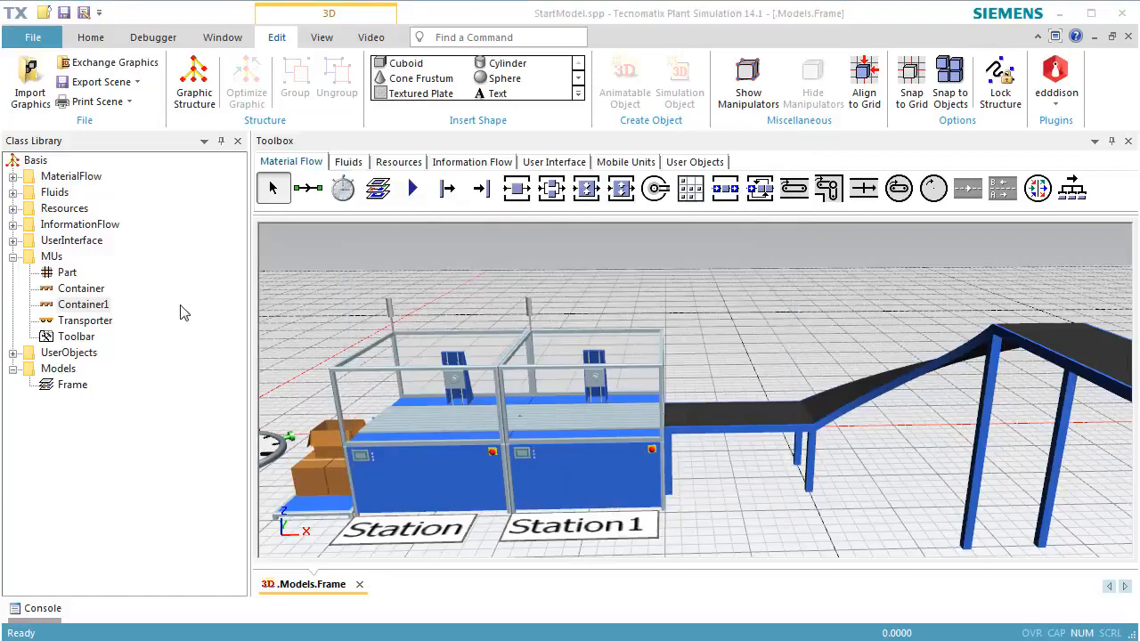
- Open Container1 in 3D and exchange its graphic for Box800x600x320.s3d from the Containers folder, adopting the graphic's dimensions as MU size
click(83, 308)
right_click(82, 306)
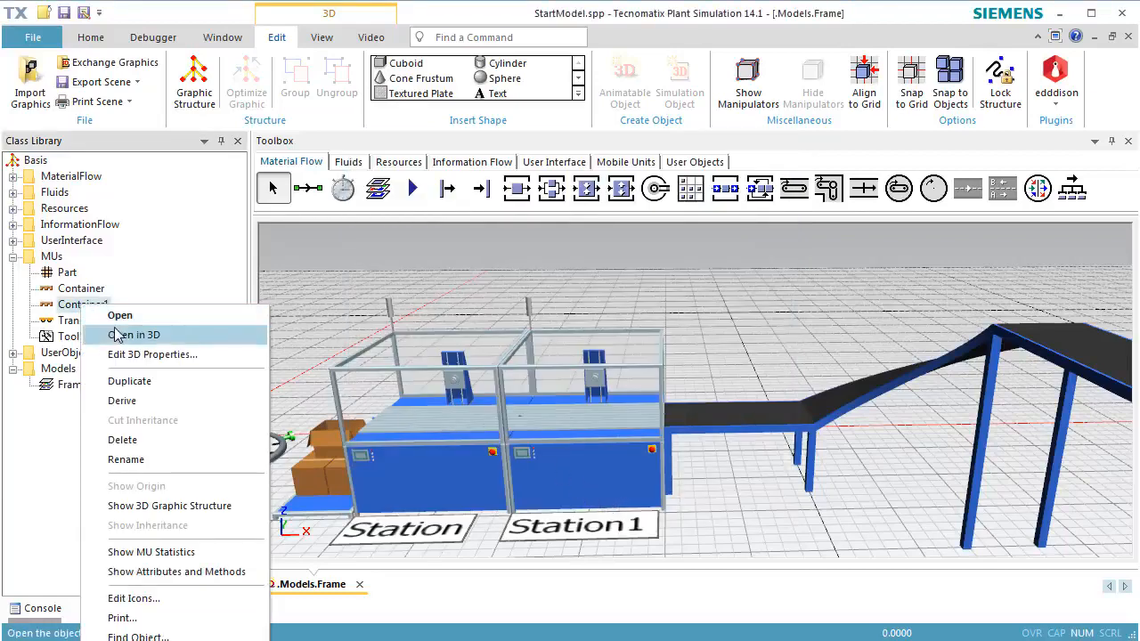
click(119, 334)
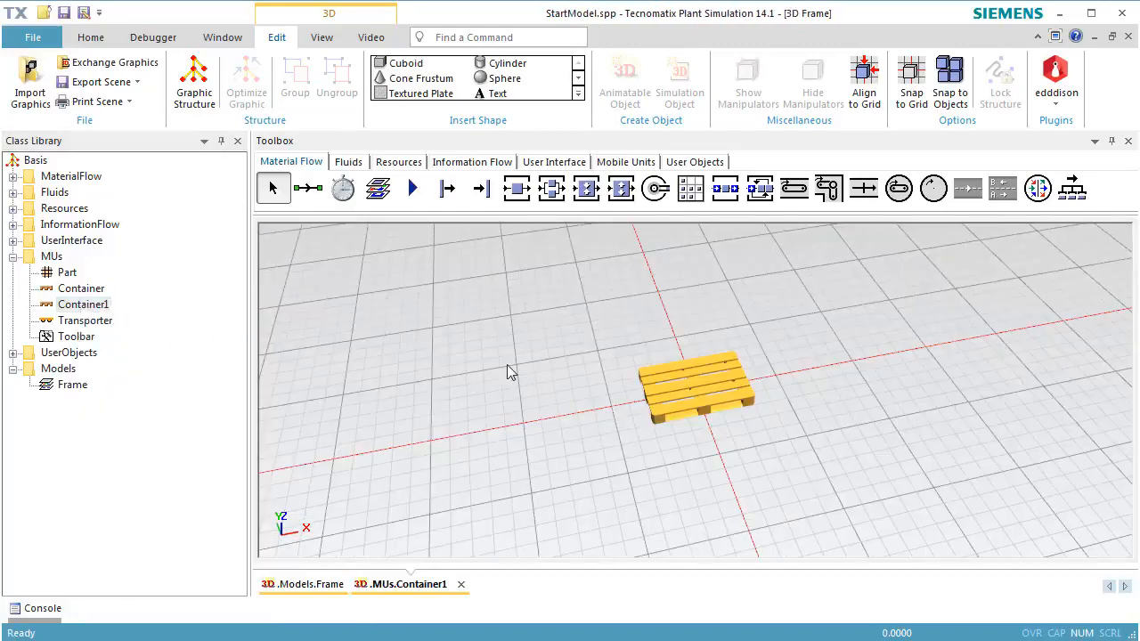
click(94, 64)
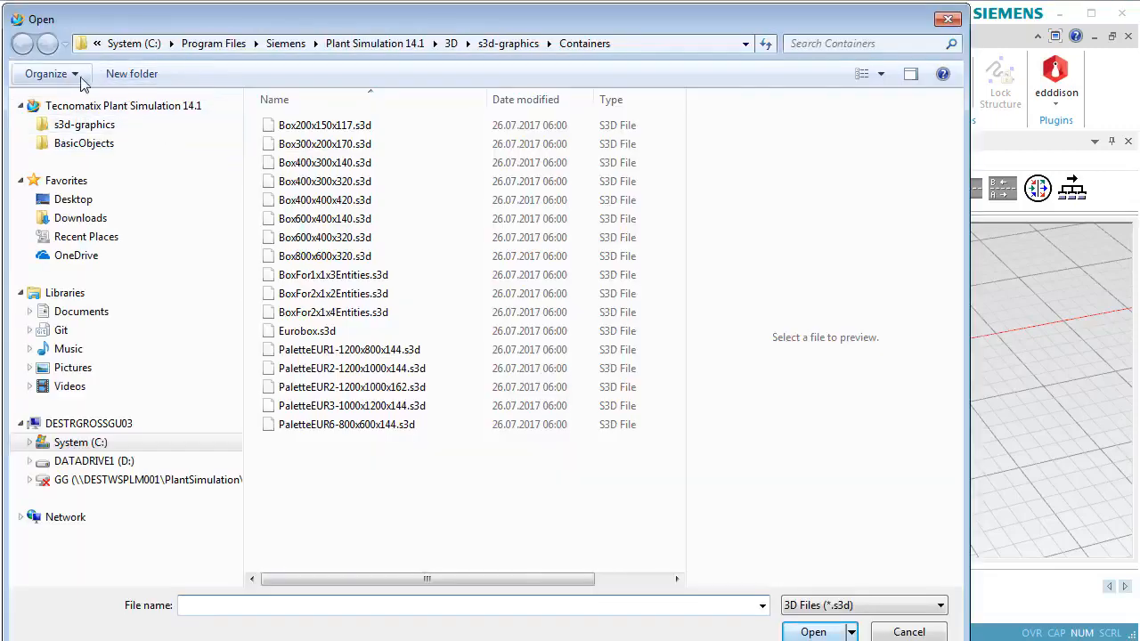
click(99, 124)
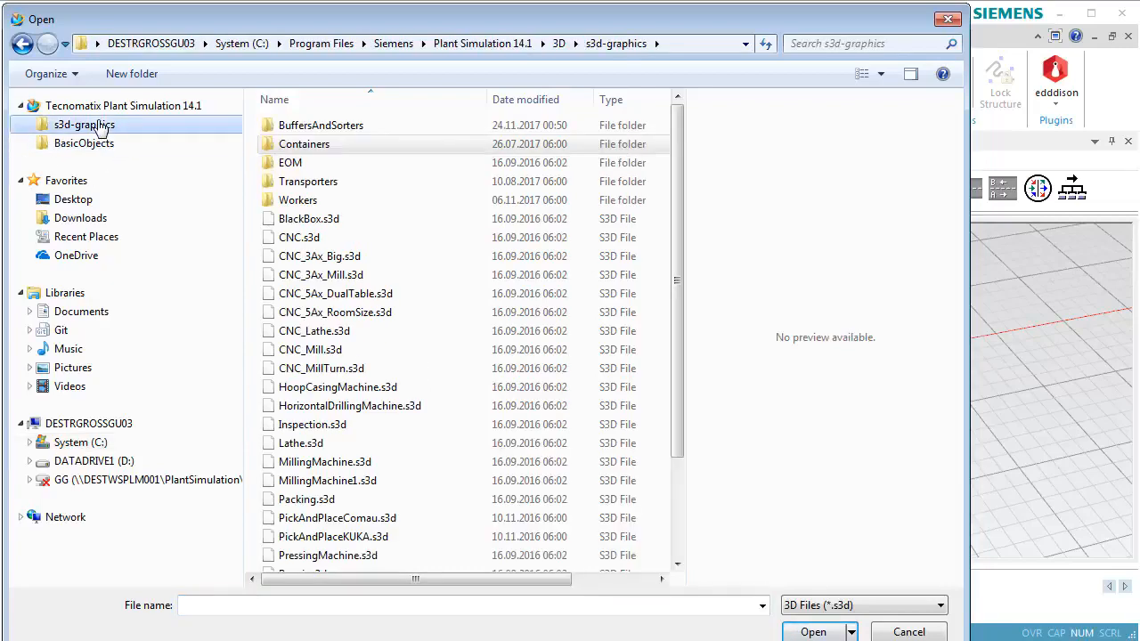
double_click(290, 145)
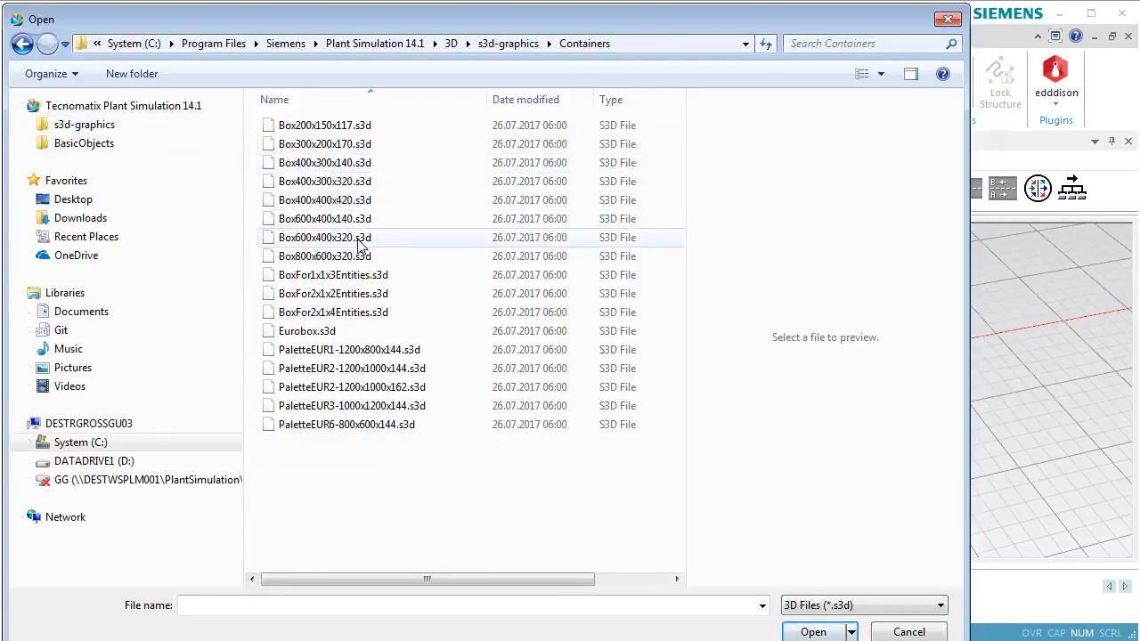
click(347, 258)
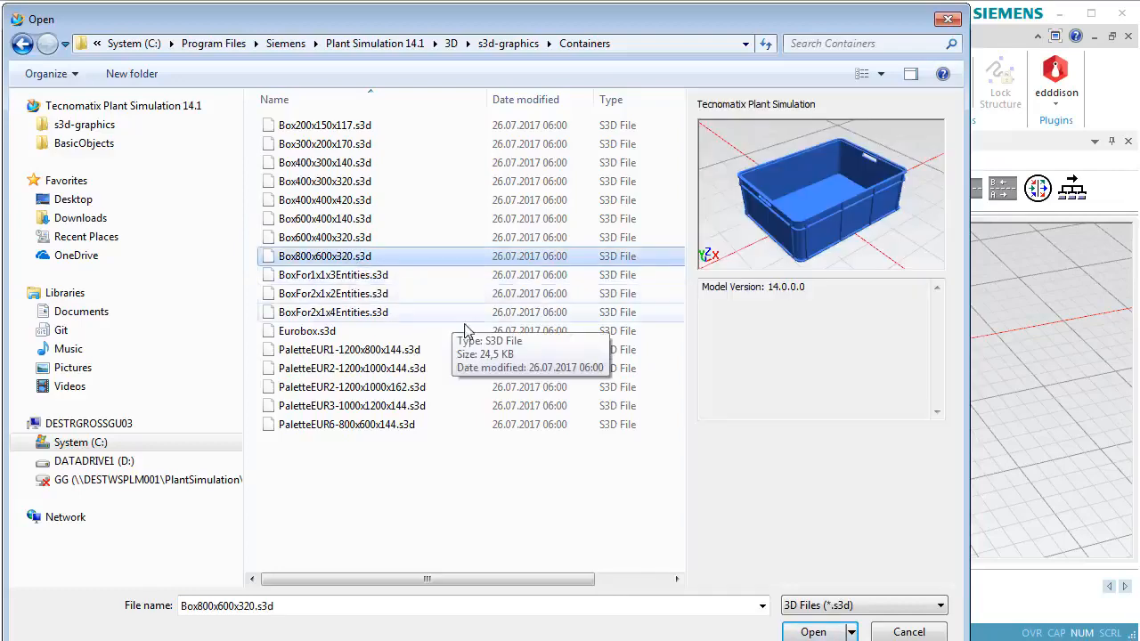
click(810, 633)
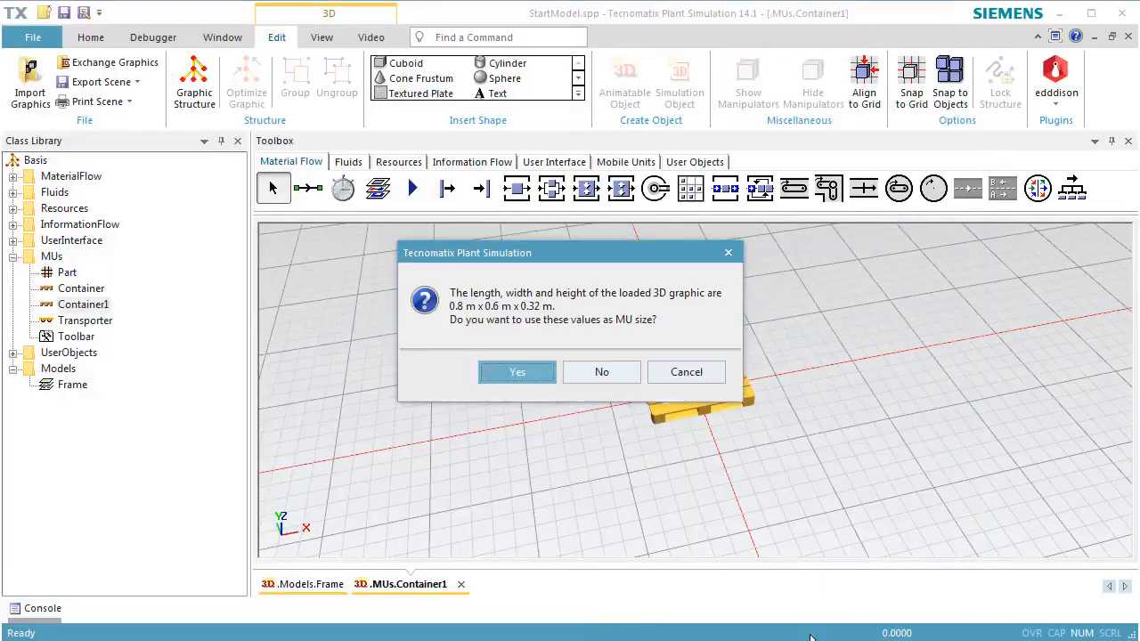
click(520, 374)
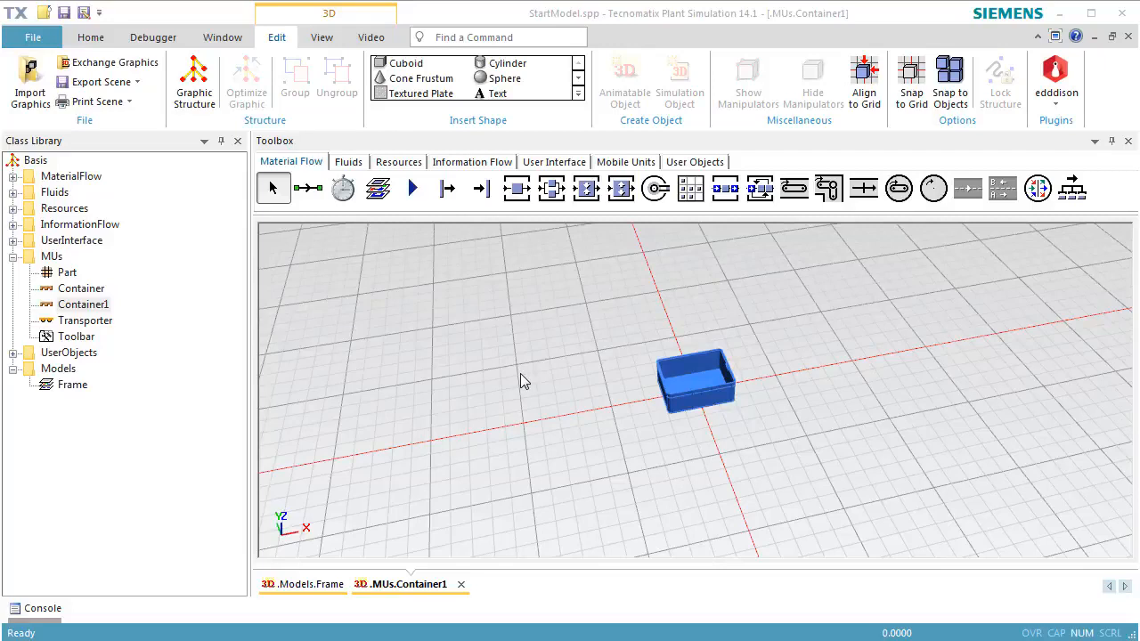
- Duplicate the Part class in the MUs folder and place the copy directly below the original
click(69, 275)
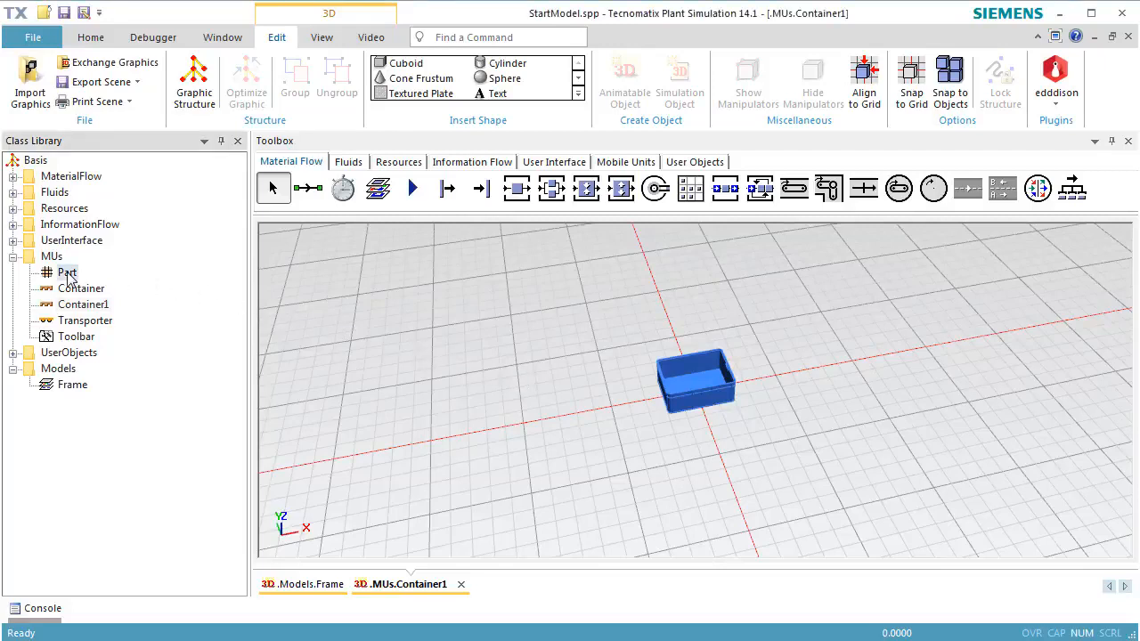
right_click(69, 275)
click(99, 348)
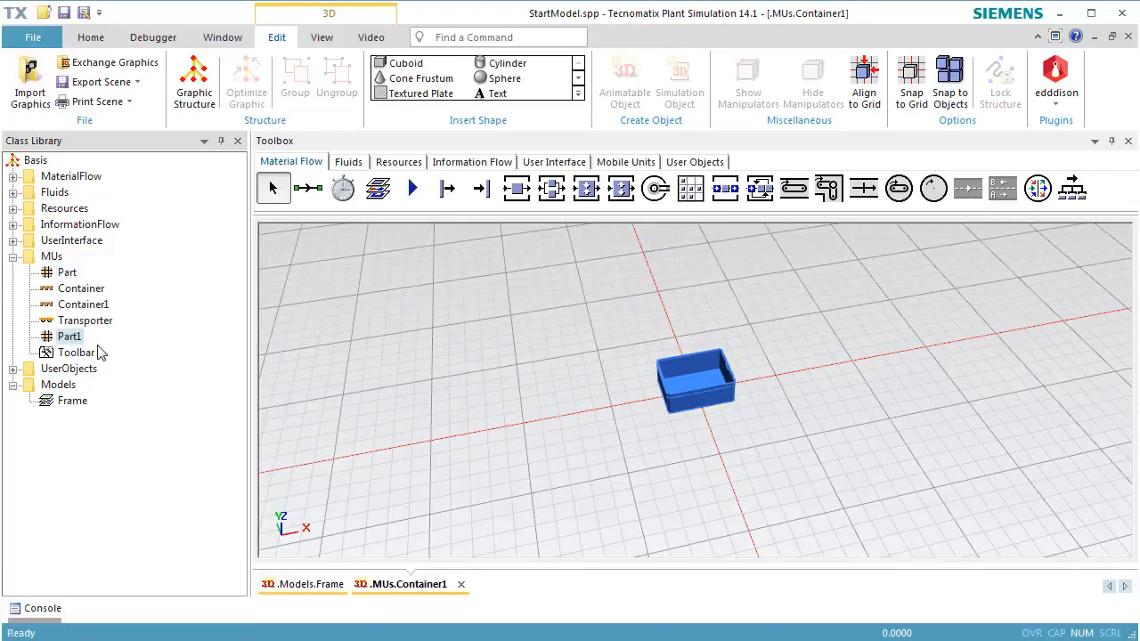
drag(72, 336, 71, 289)
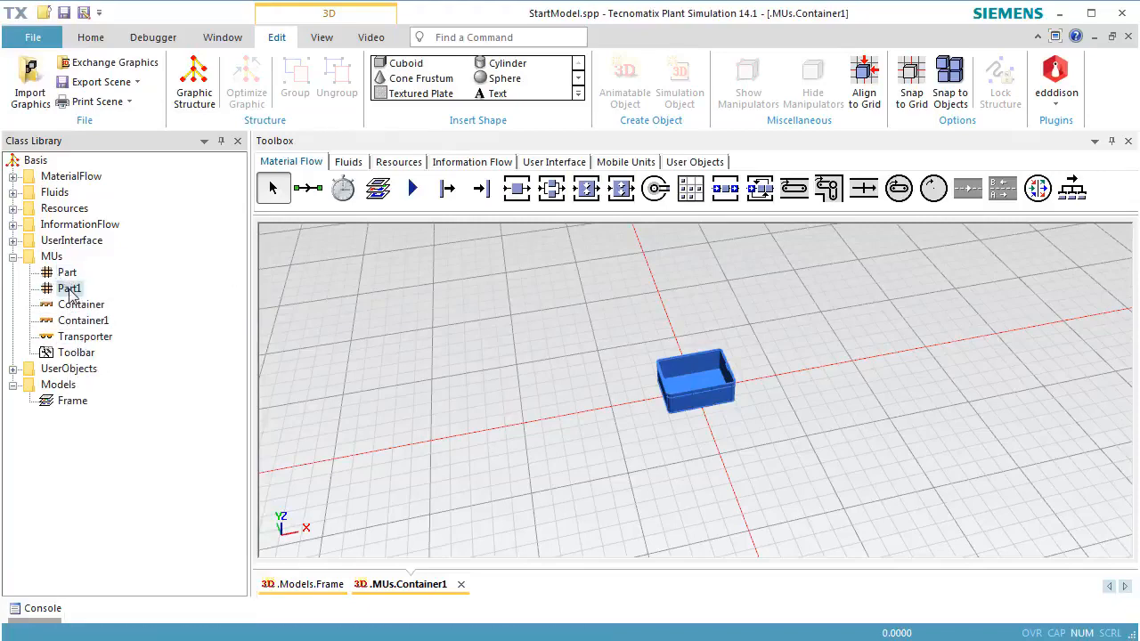
- Open Part1 in 3D and delete its default graphic
right_click(72, 292)
click(98, 318)
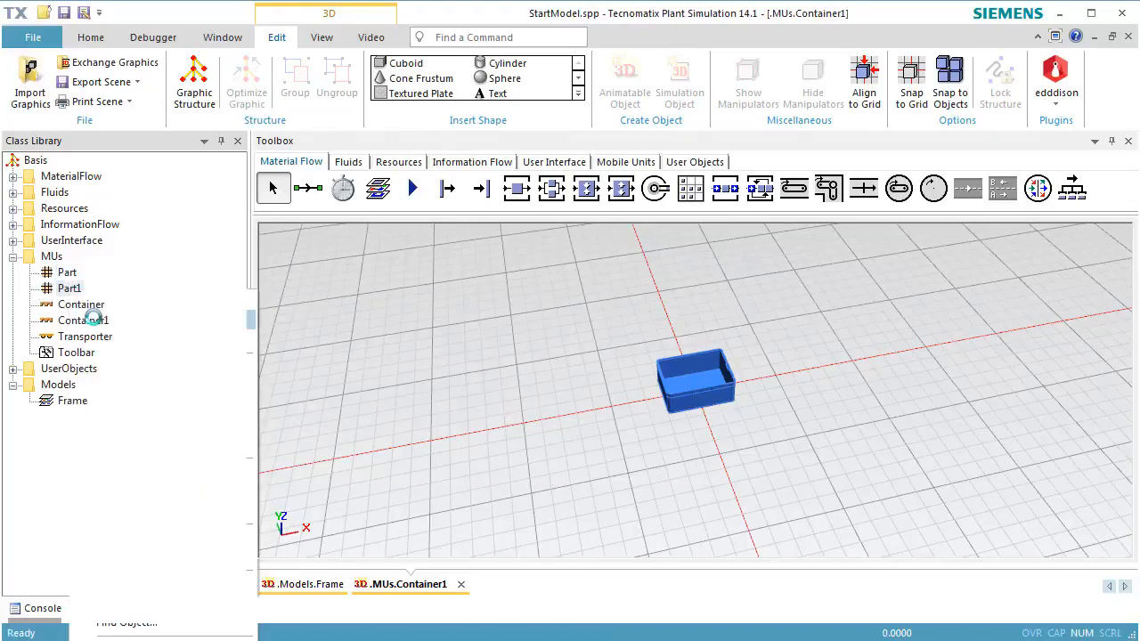
click(681, 390)
key(Delete)
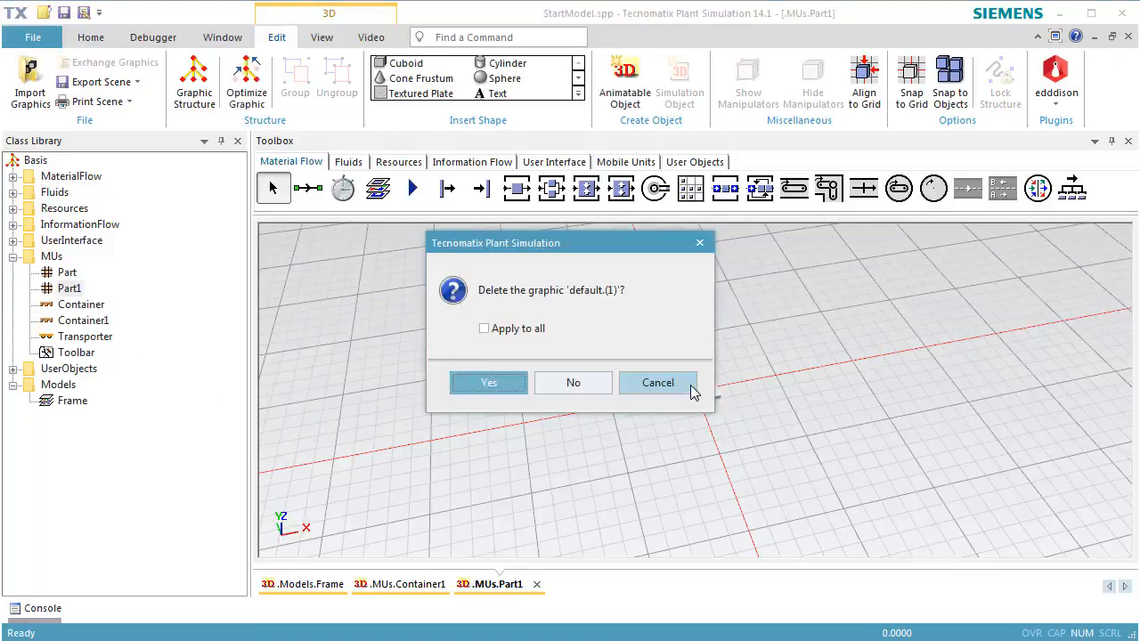
click(512, 384)
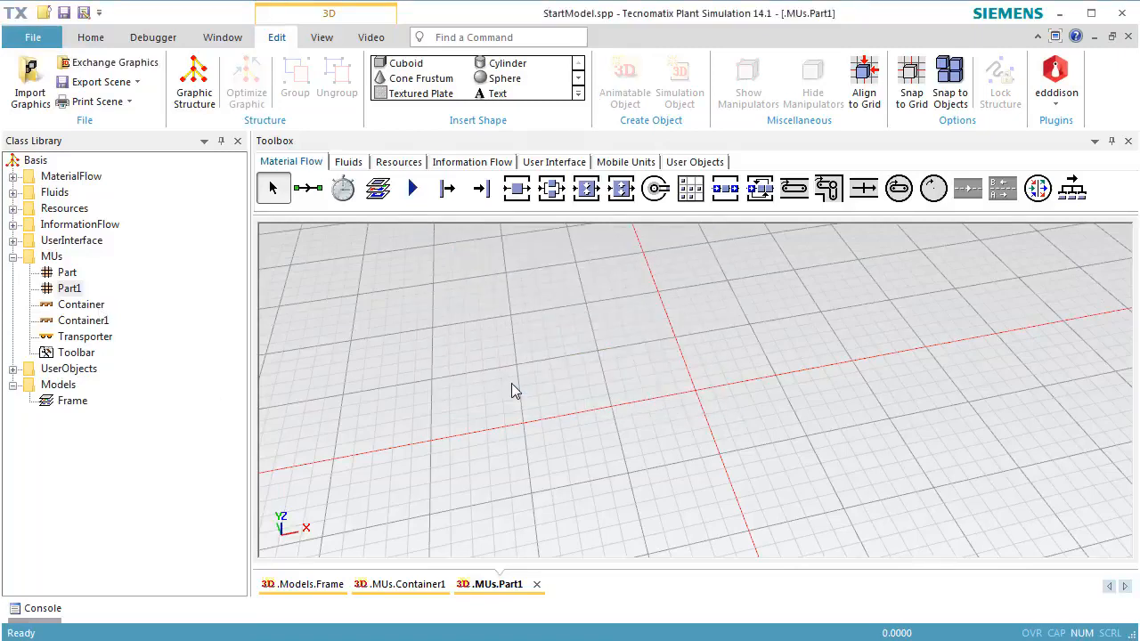
- Create a cylinder with radius 0.05 m and height 0.3 m and place it near the origin of Part1's scene
click(518, 71)
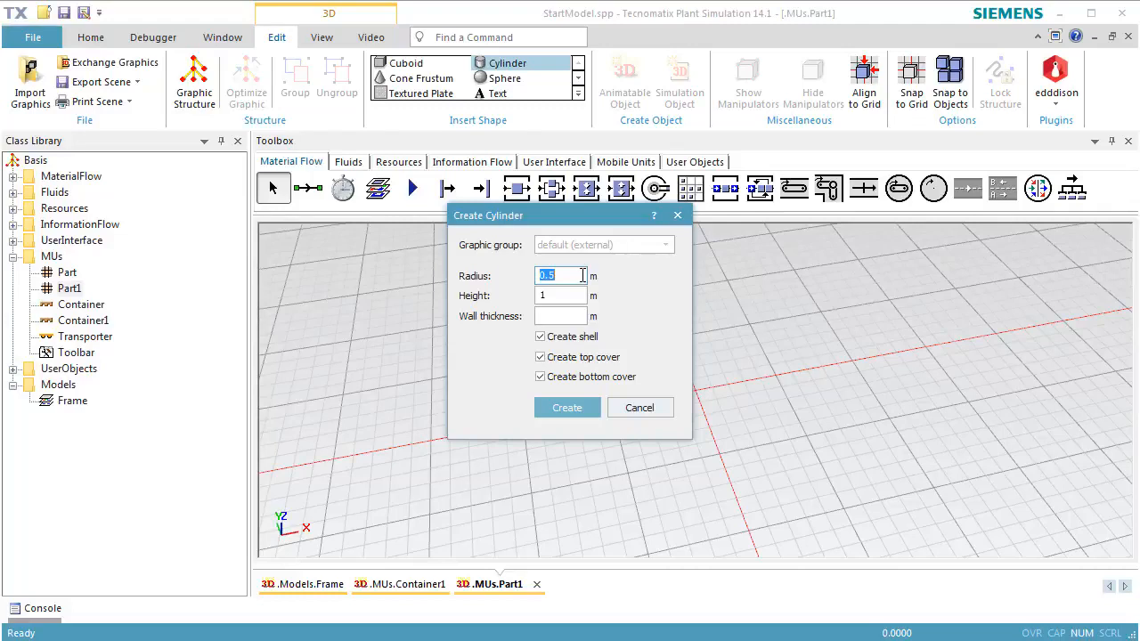
text(0.05)
double_click(581, 297)
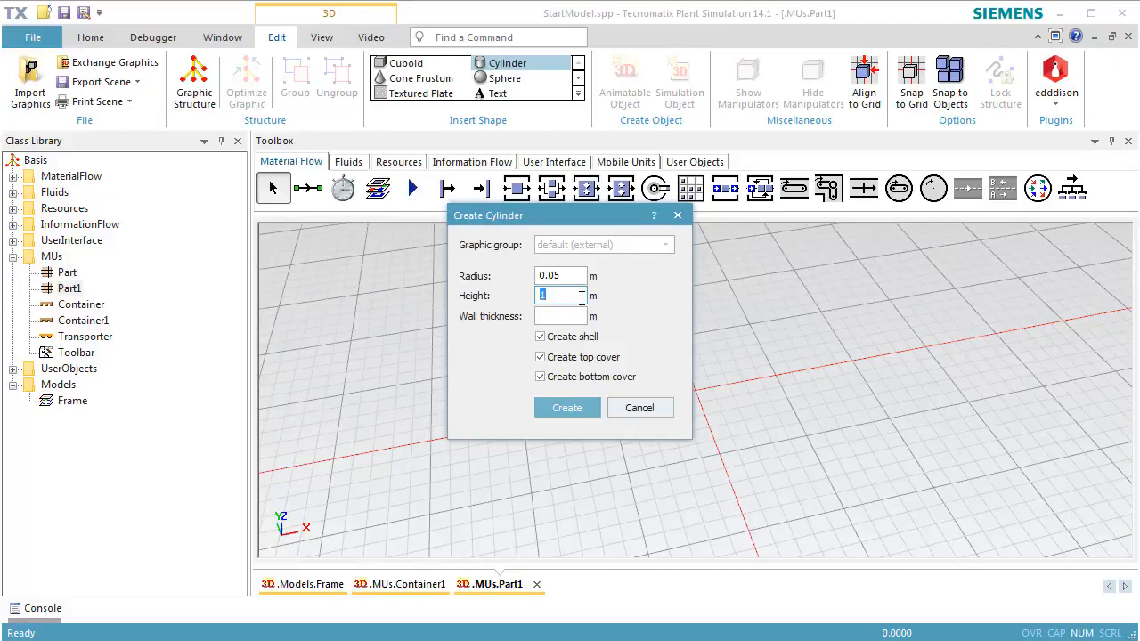
text(0.3)
click(582, 409)
drag(582, 409, 696, 391)
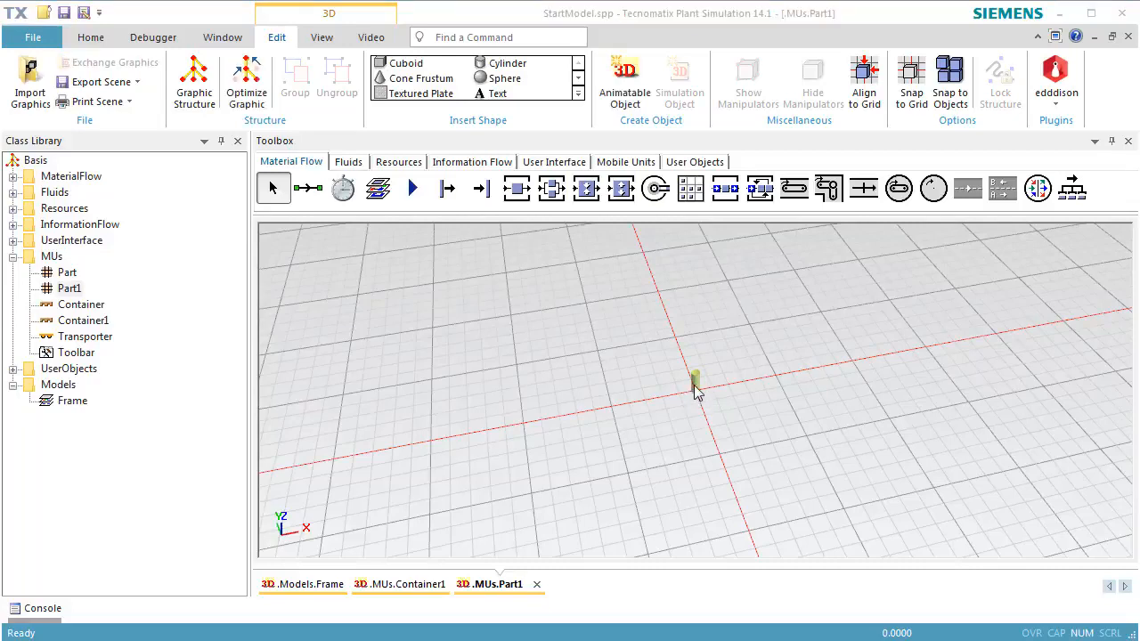
- Set the cylinder's position to X 0 m and Y 0 m, and close the 3D views of Part1 and Container1
right_click(693, 382)
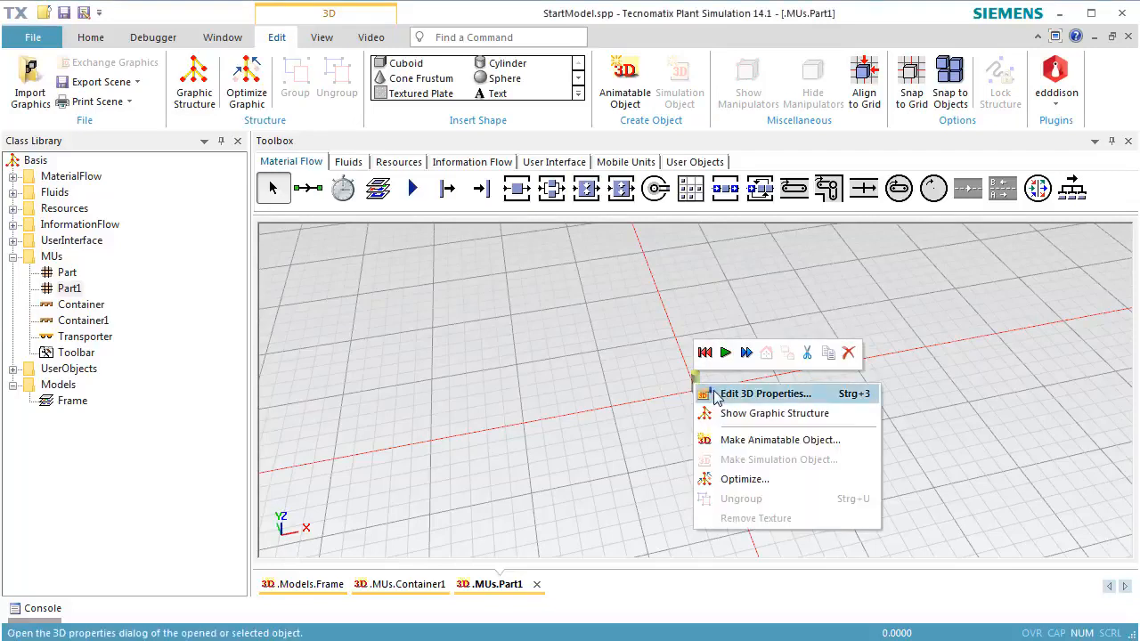
click(714, 393)
double_click(708, 299)
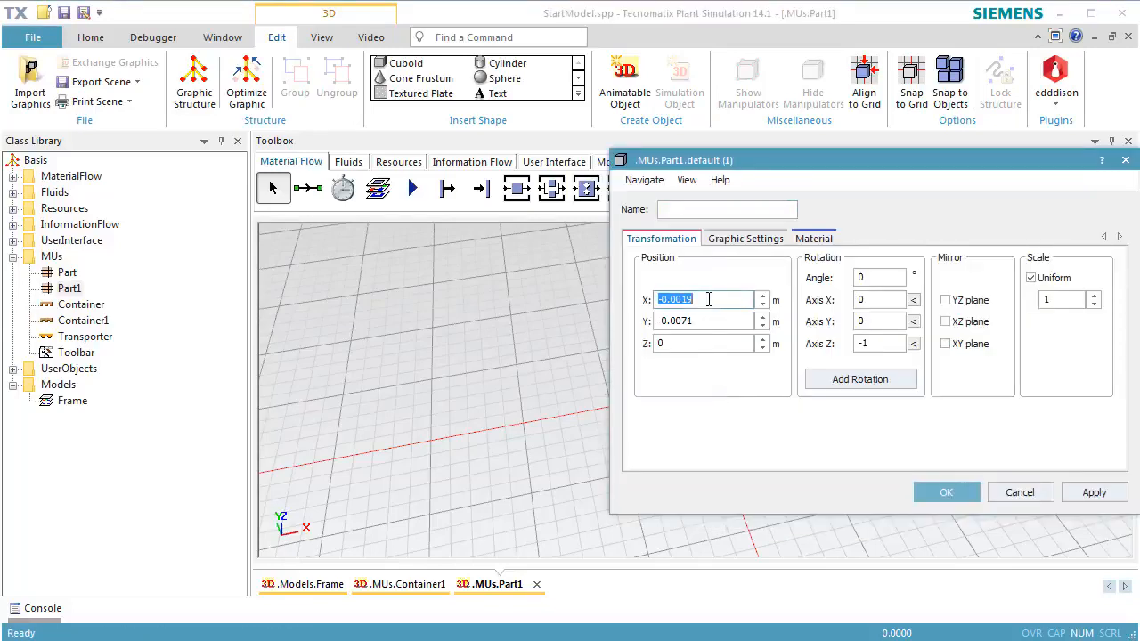
text(0)
double_click(739, 321)
text(0)
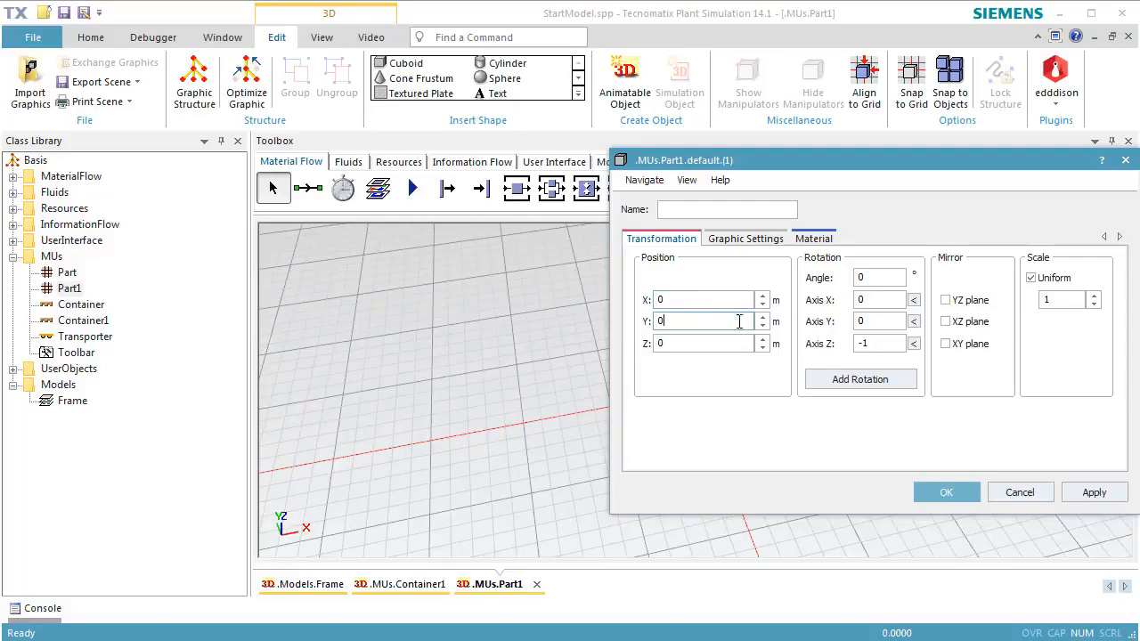
click(1091, 495)
click(964, 495)
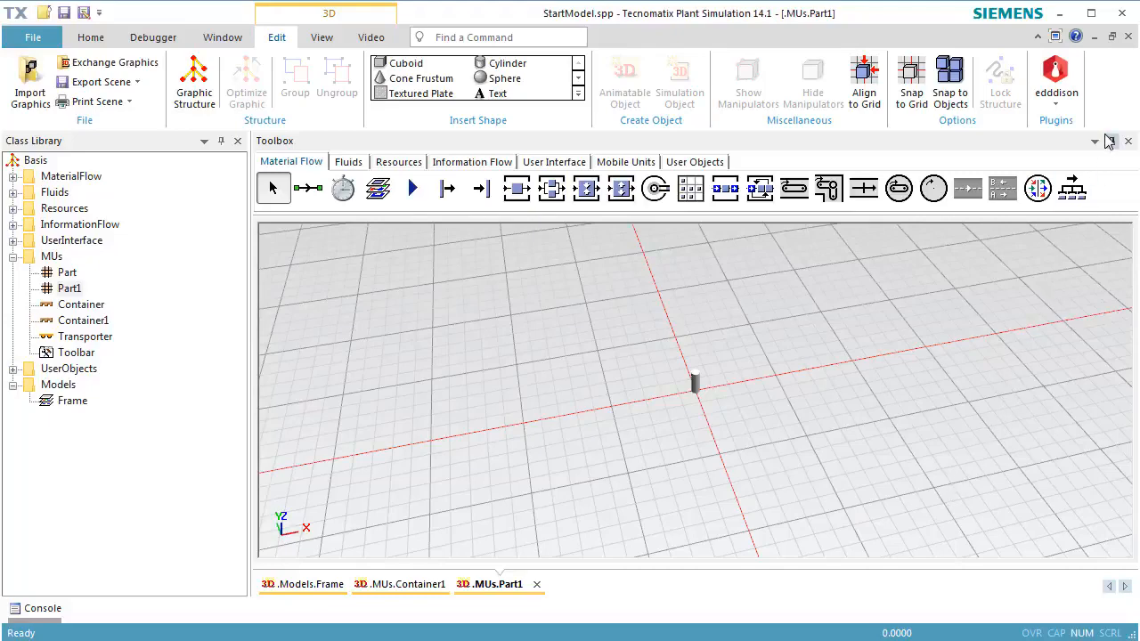
click(1127, 39)
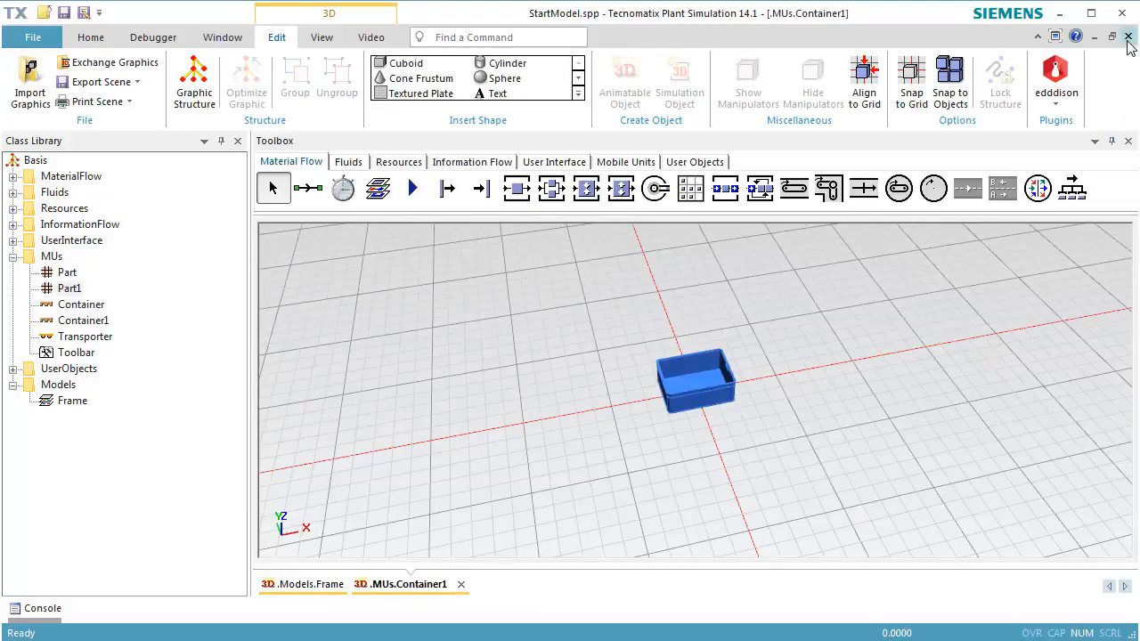
click(1128, 39)
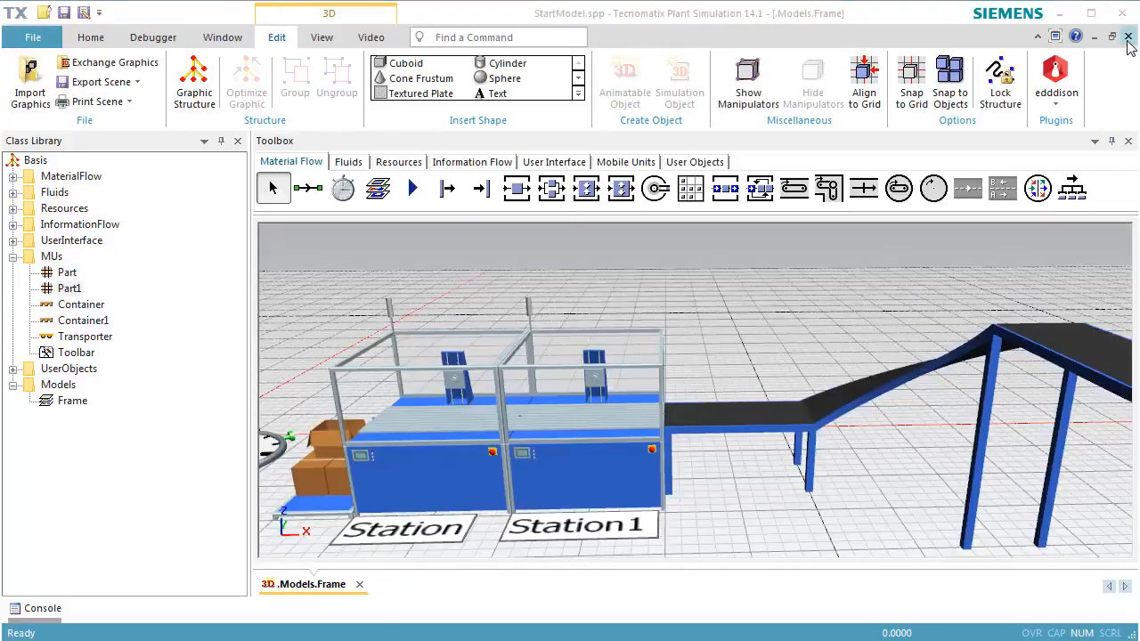
- Calculate Part1's MU dimensions from its 3D graphic and accept them
click(75, 293)
double_click(75, 294)
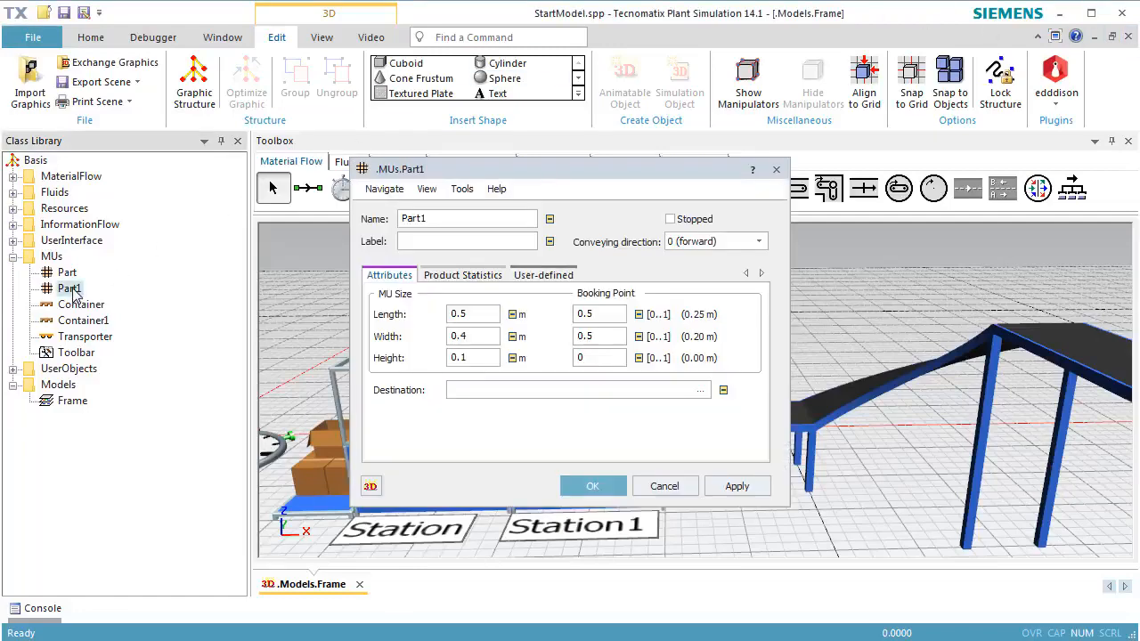
click(462, 189)
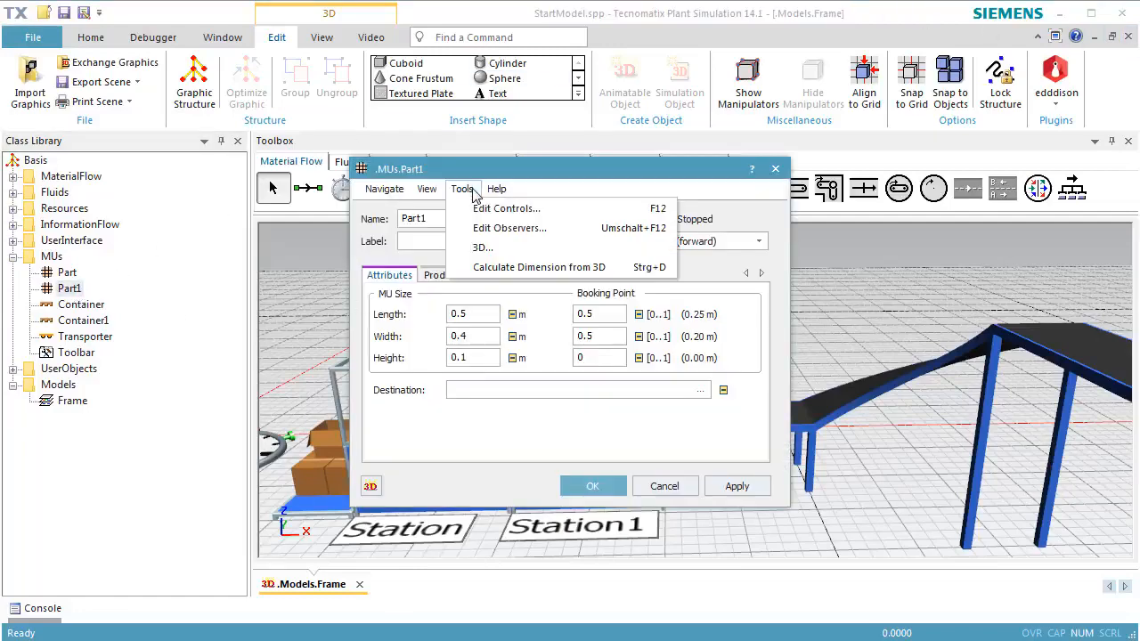
click(497, 267)
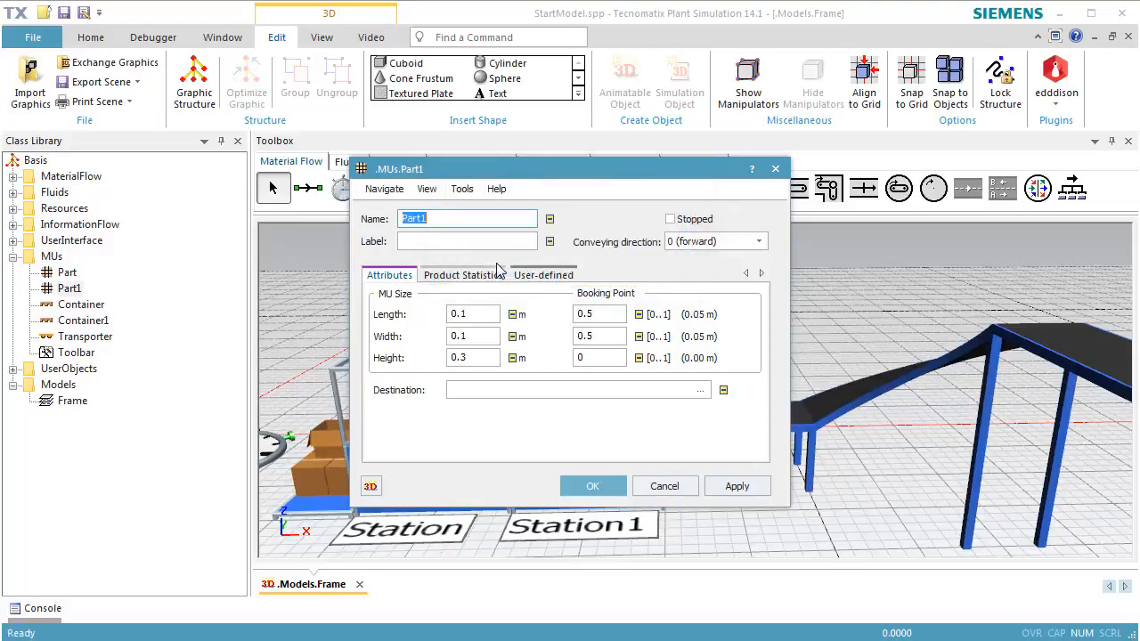
click(591, 486)
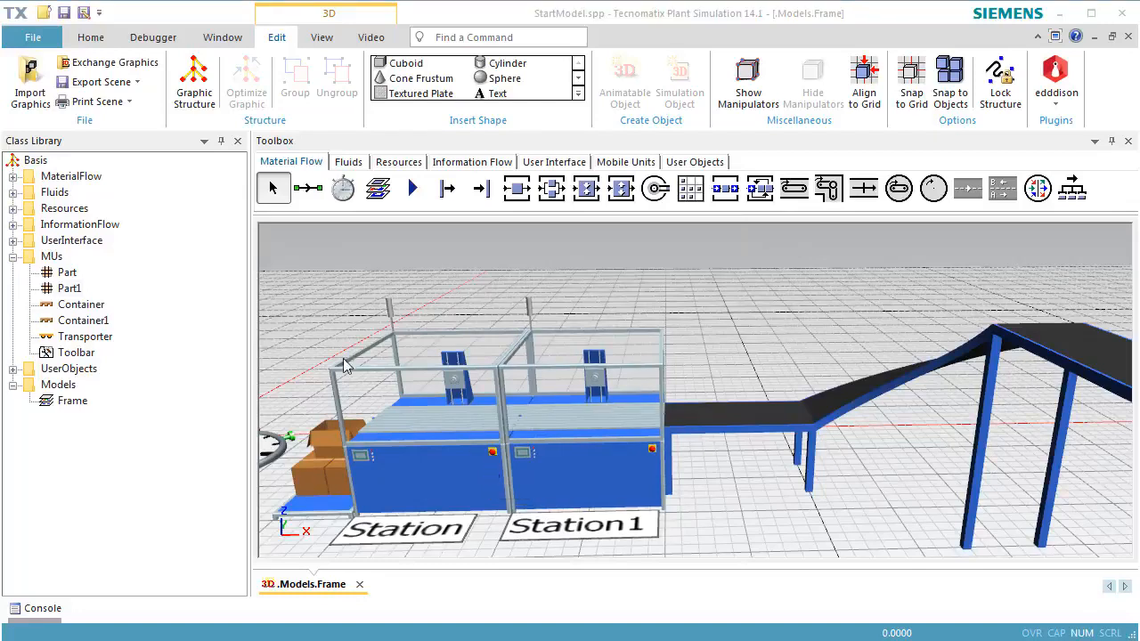
- Place a Container1 instance on Station1
click(85, 323)
drag(87, 325, 591, 418)
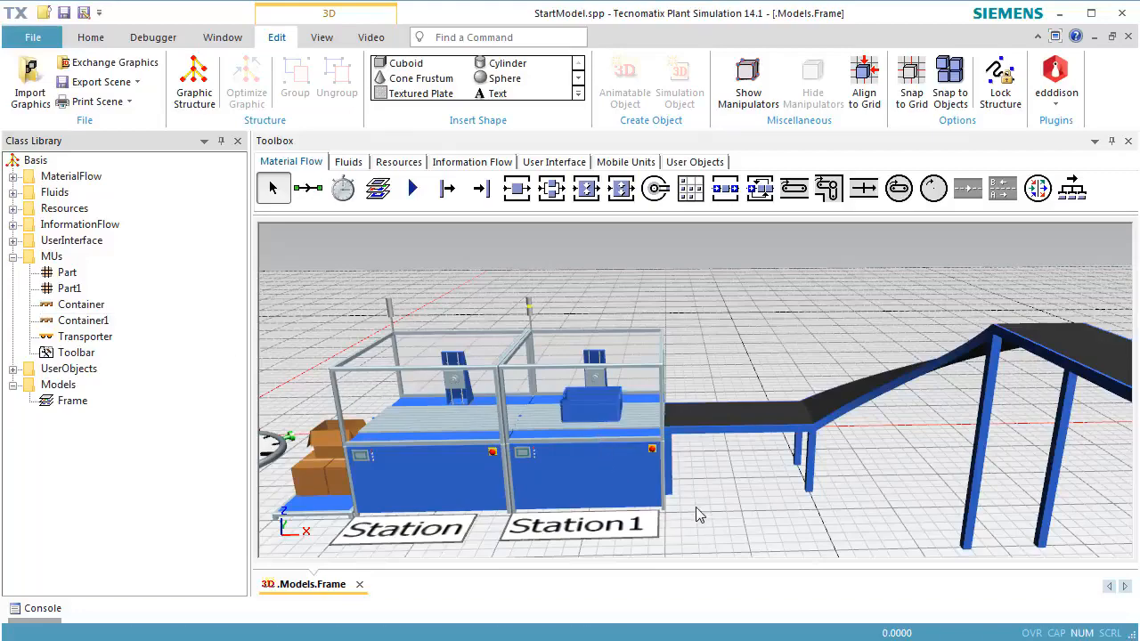
middle_drag(699, 513, 707, 545)
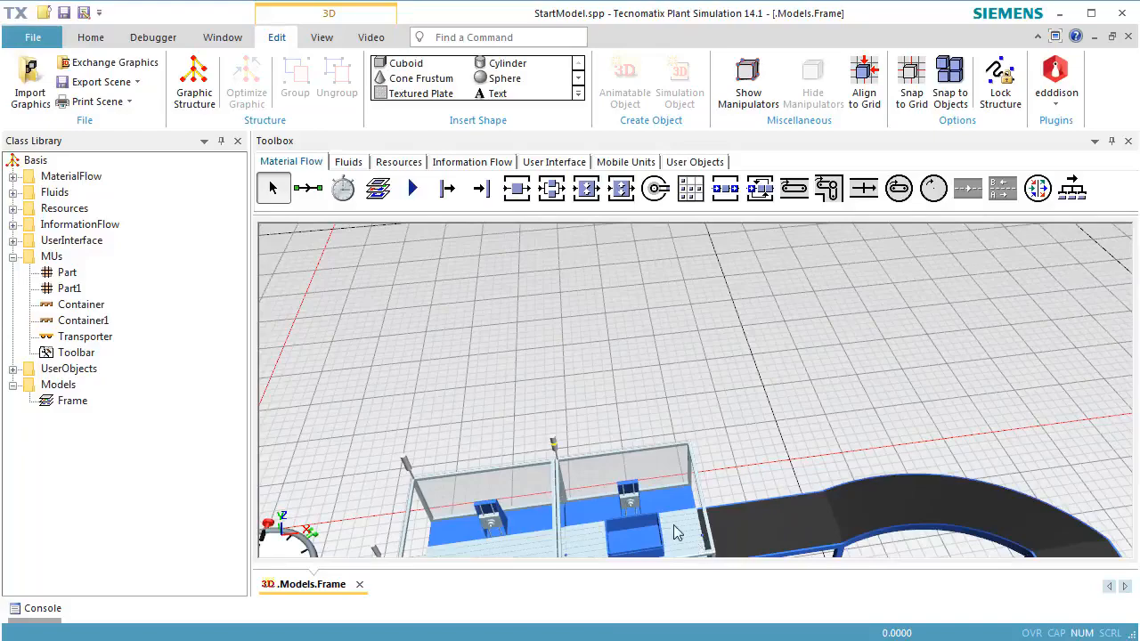
scroll(664, 524, up, 4)
scroll(657, 508, up, 6)
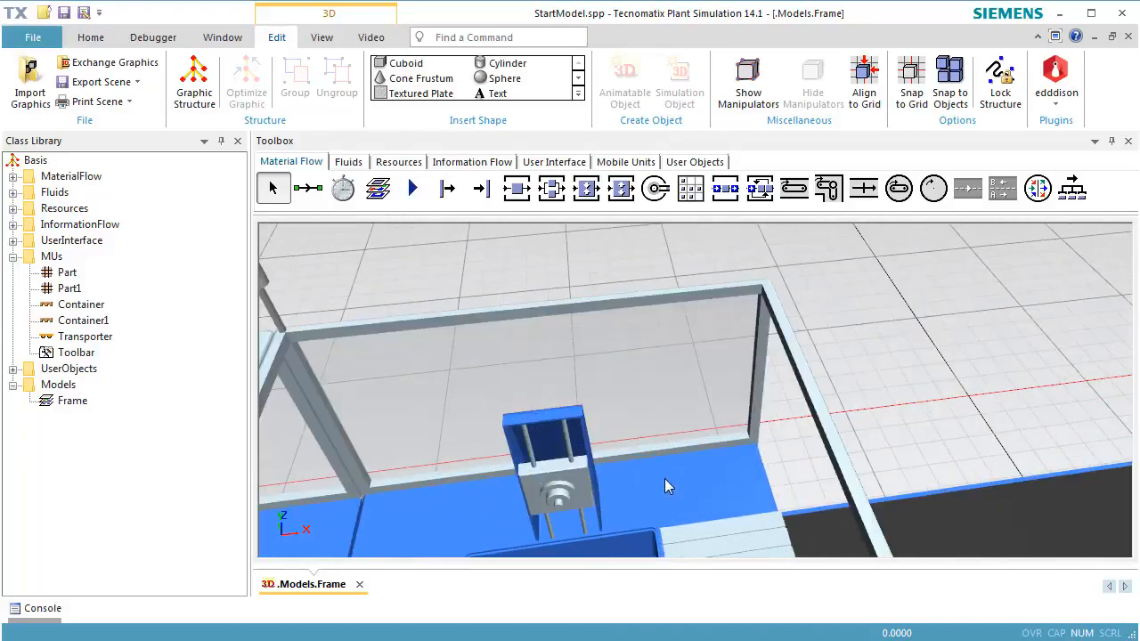
scroll(667, 367, up, 3)
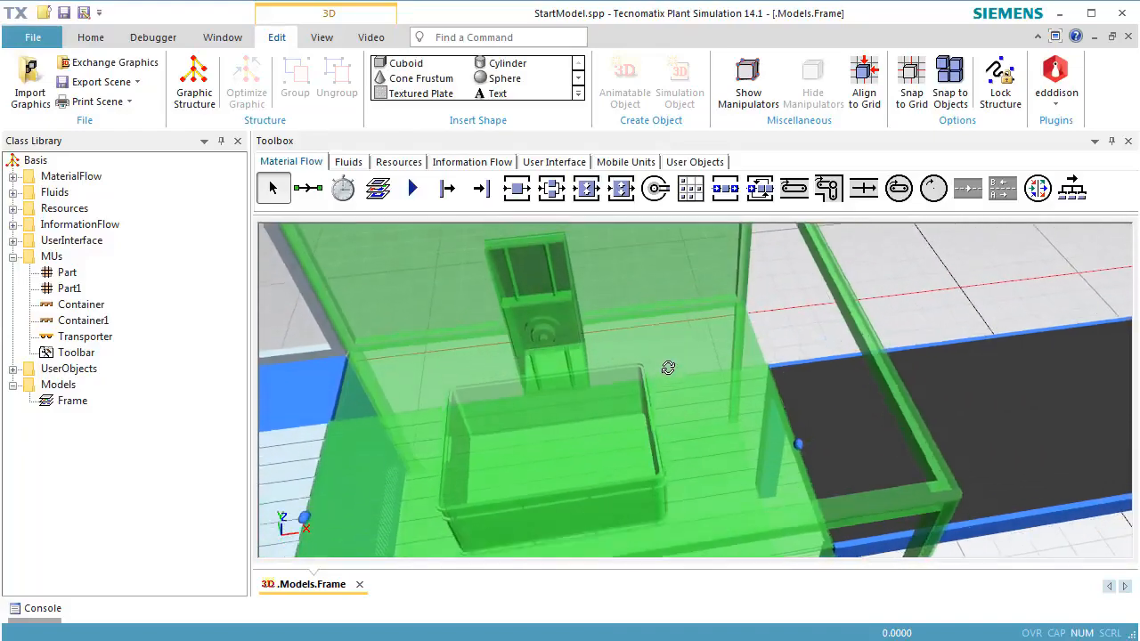
- Fill the container on Station1 with twelve Part1 instances, arranged in three columns of four
click(61, 290)
drag(64, 297, 527, 472)
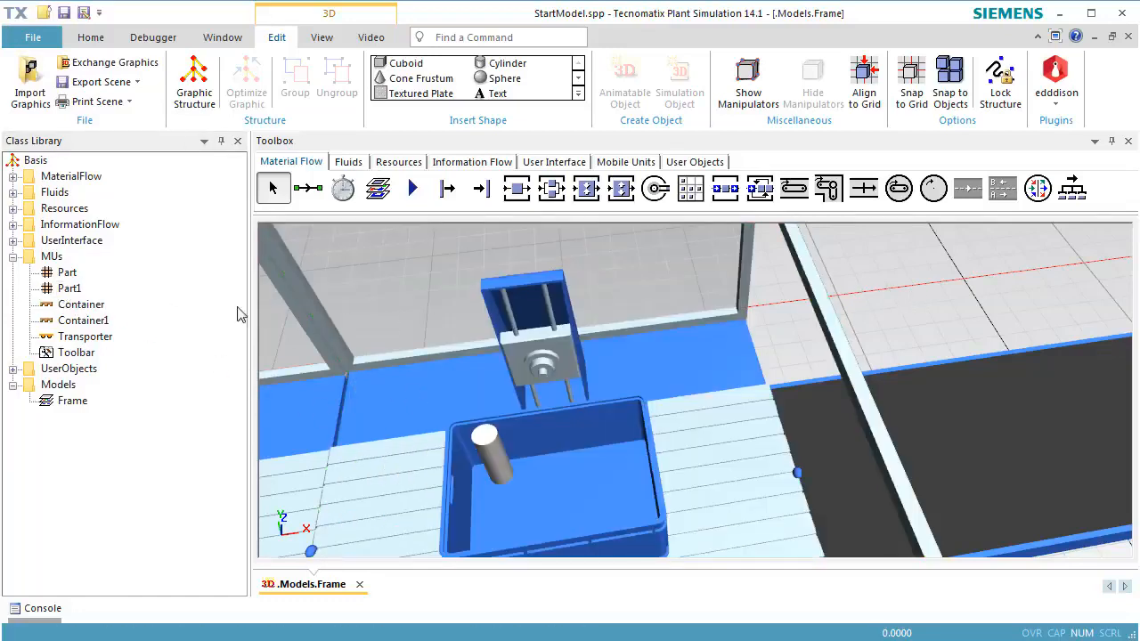
click(71, 291)
drag(73, 293, 548, 463)
drag(71, 294, 348, 372)
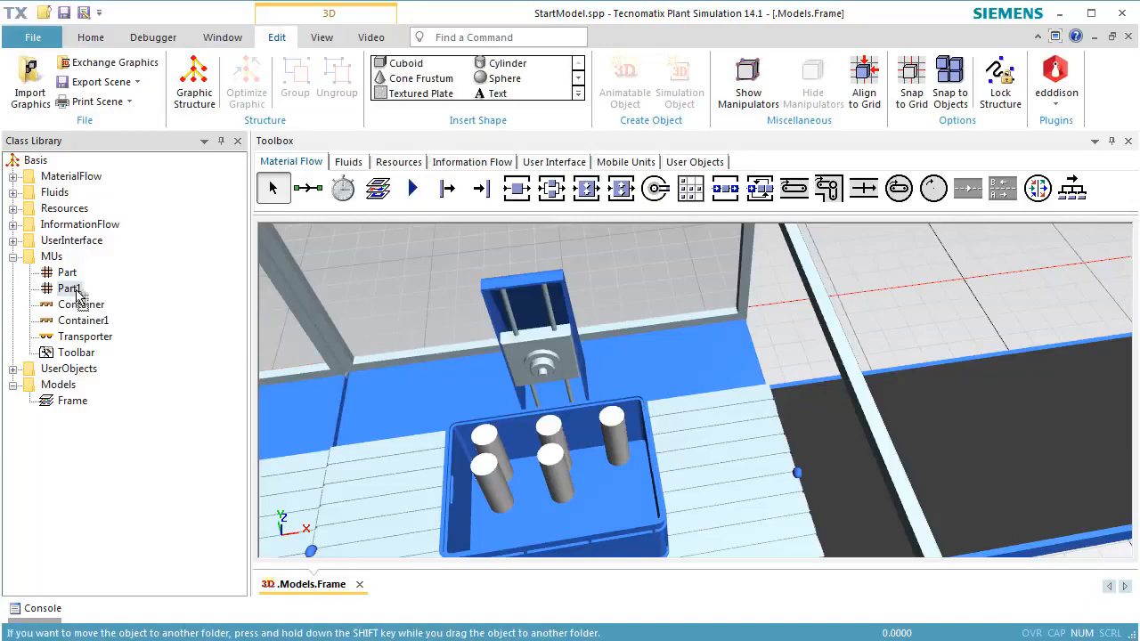
drag(69, 289, 605, 488)
drag(476, 508, 476, 512)
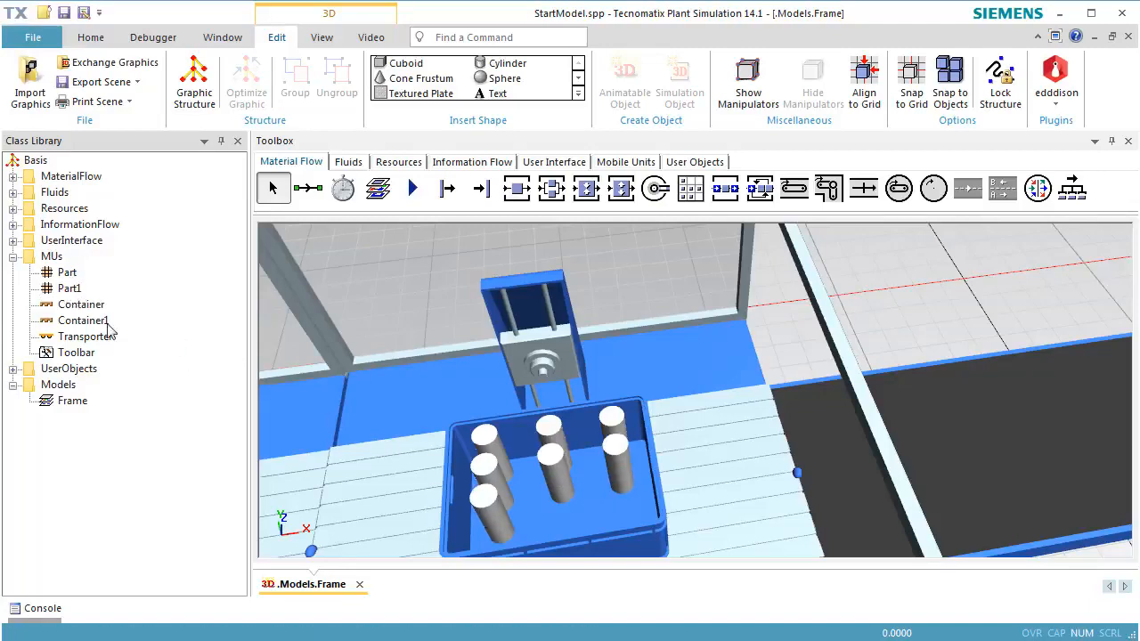
drag(66, 293, 477, 497)
drag(66, 295, 458, 466)
drag(67, 295, 497, 525)
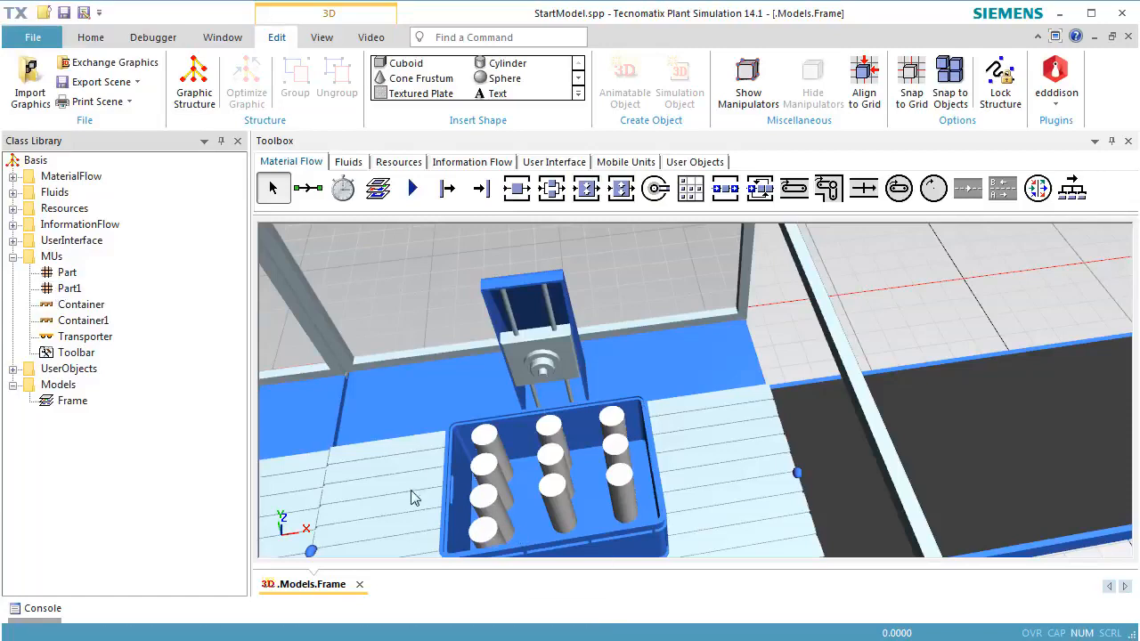
drag(69, 291, 587, 526)
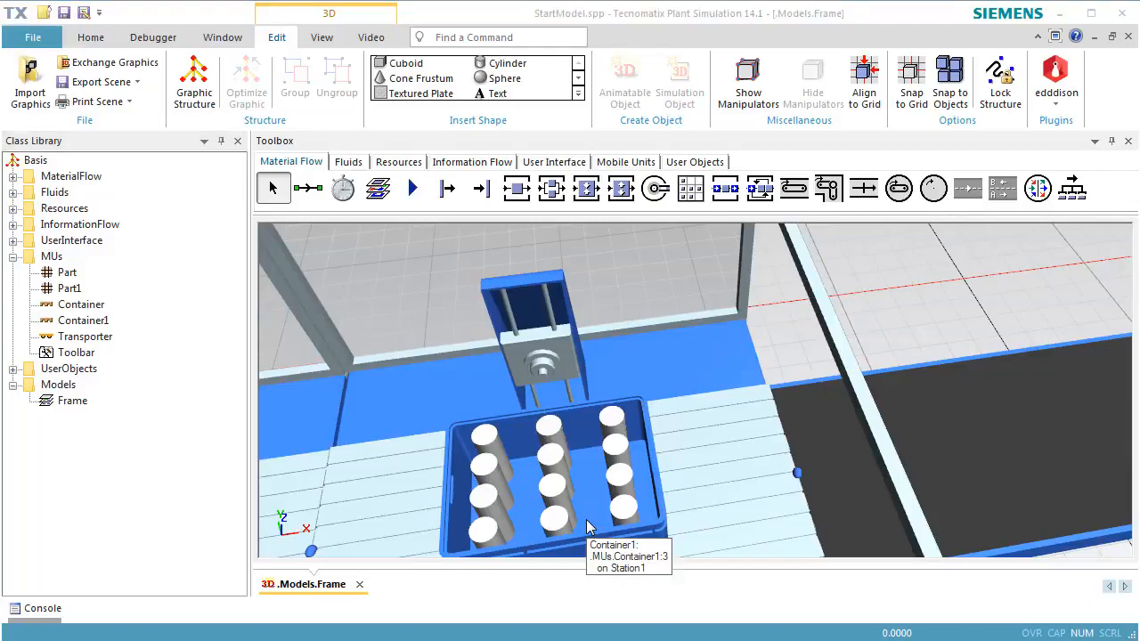
- Examine the MU animation area in the 3D properties of the container on Station1, displaying it in the scene
click(586, 521)
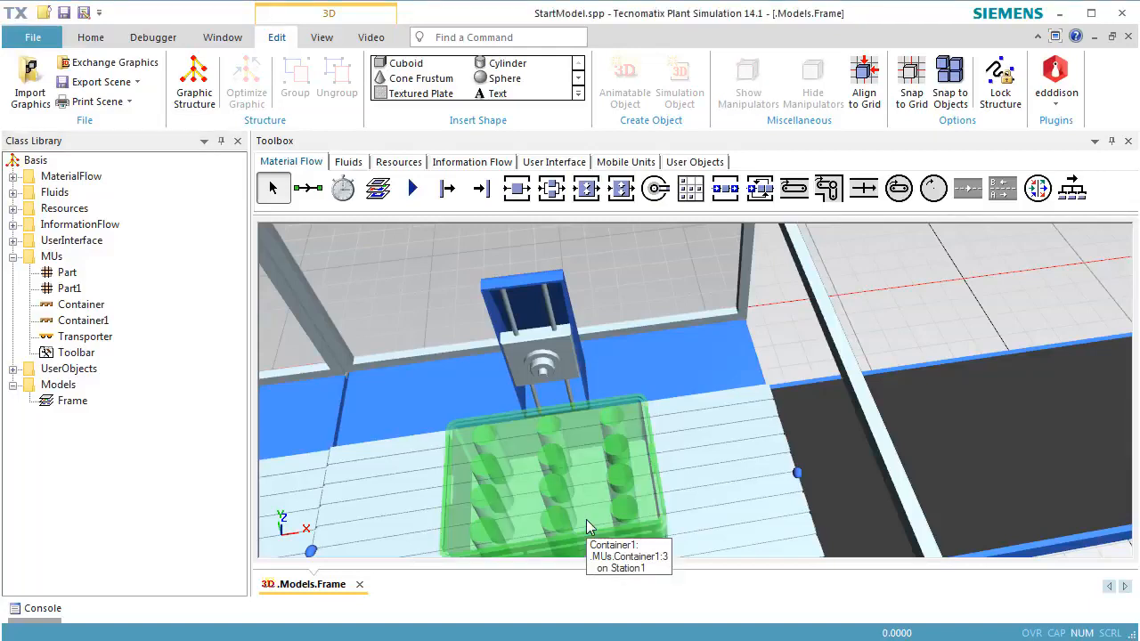
right_click(586, 519)
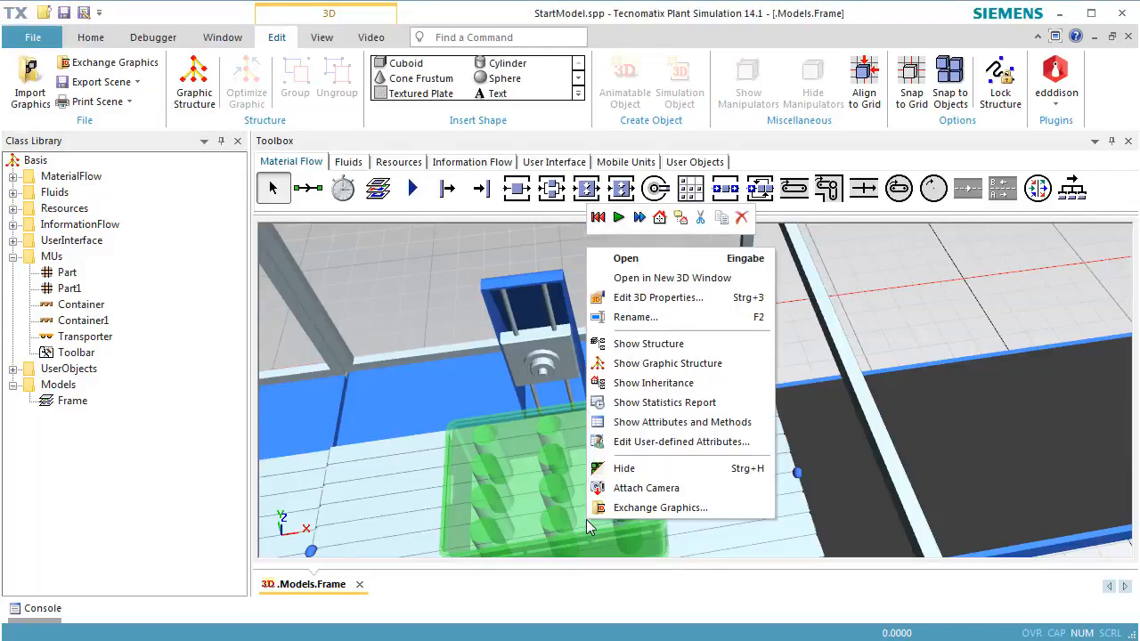
click(634, 299)
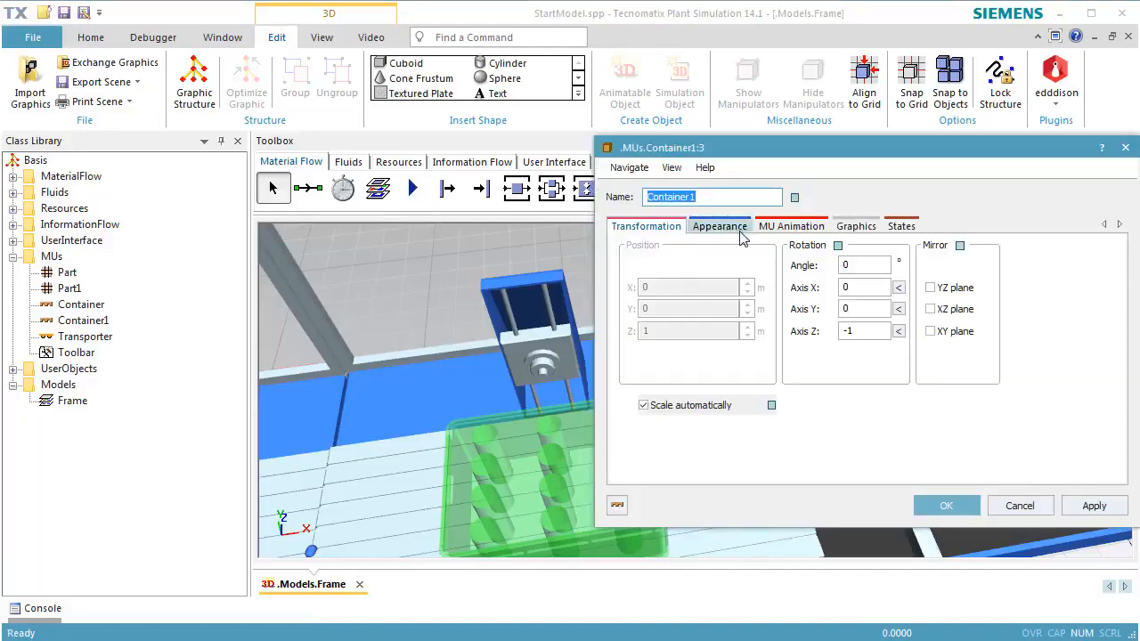
drag(835, 160, 821, 42)
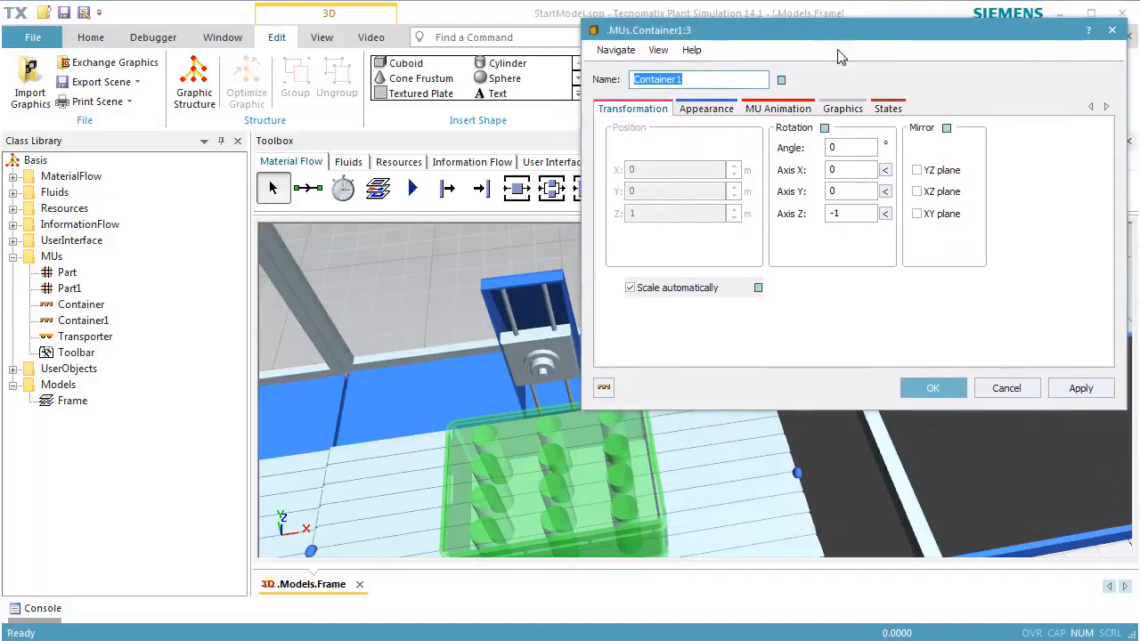
click(775, 107)
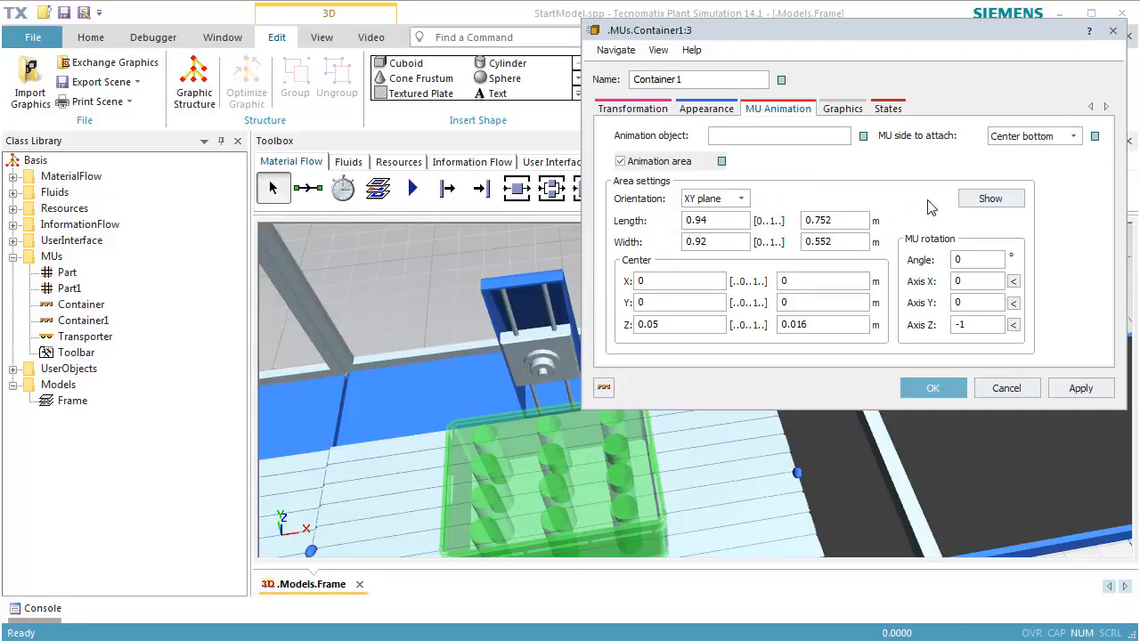
click(981, 205)
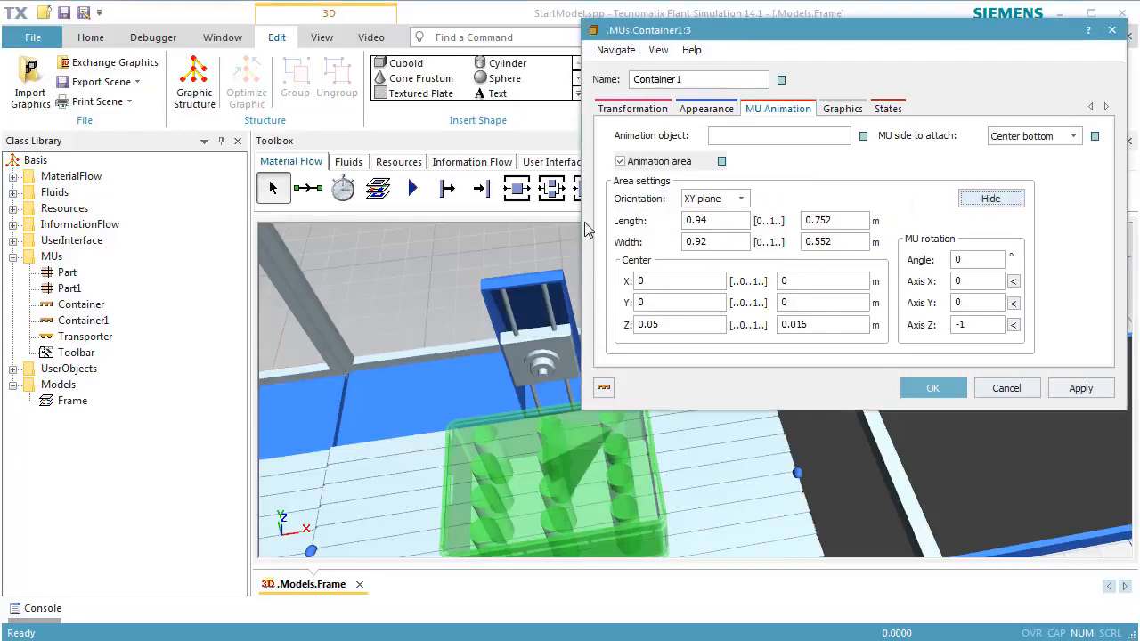
click(513, 230)
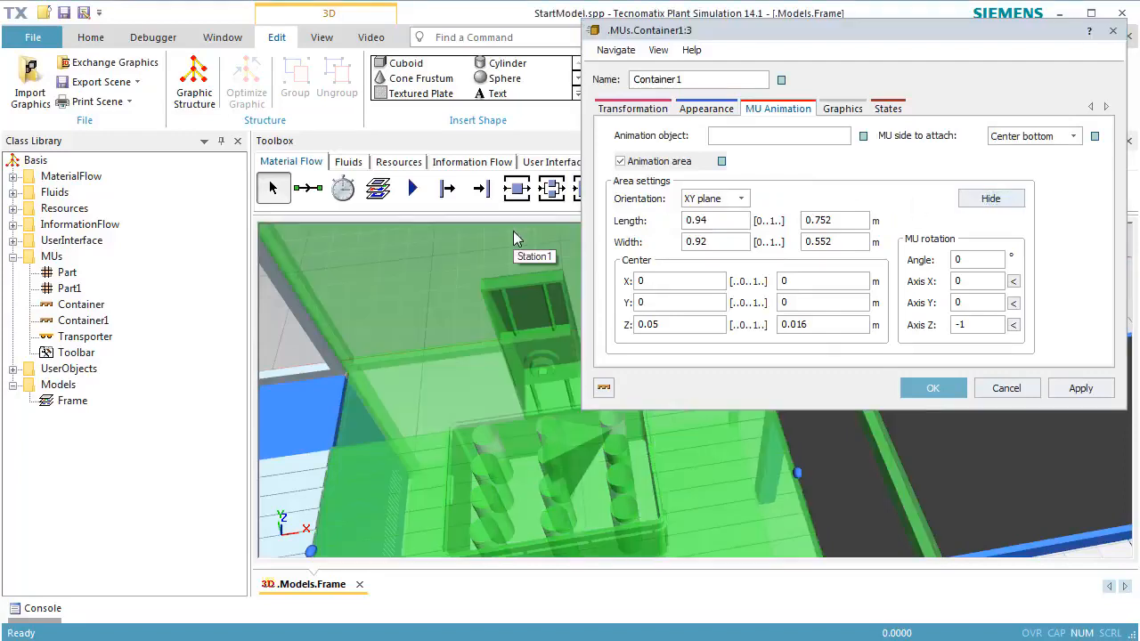
click(502, 295)
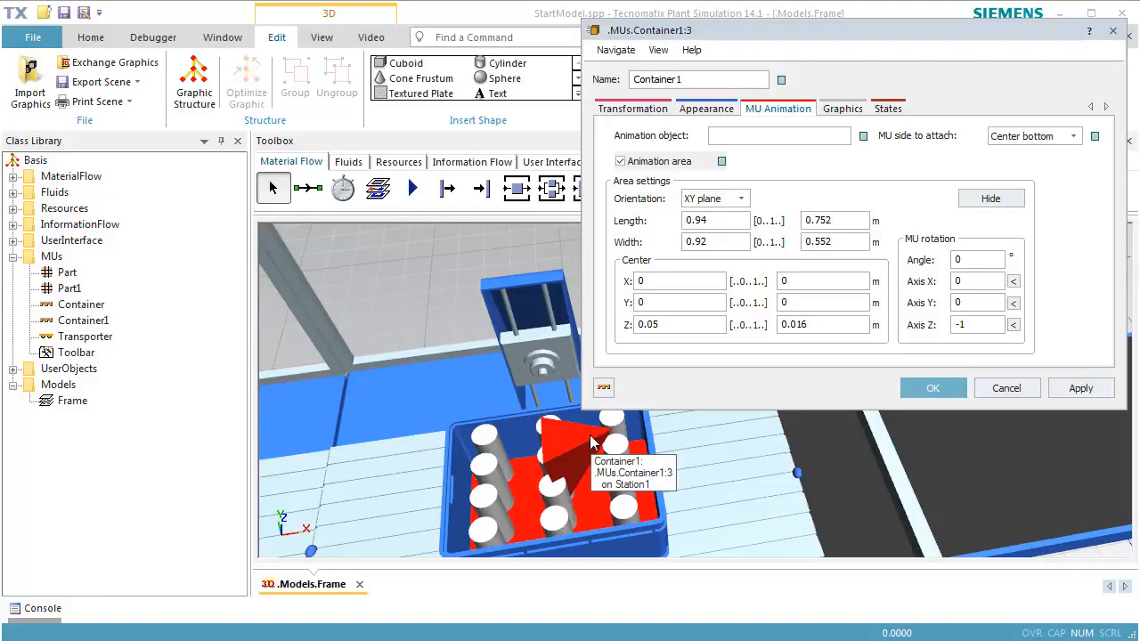
click(931, 389)
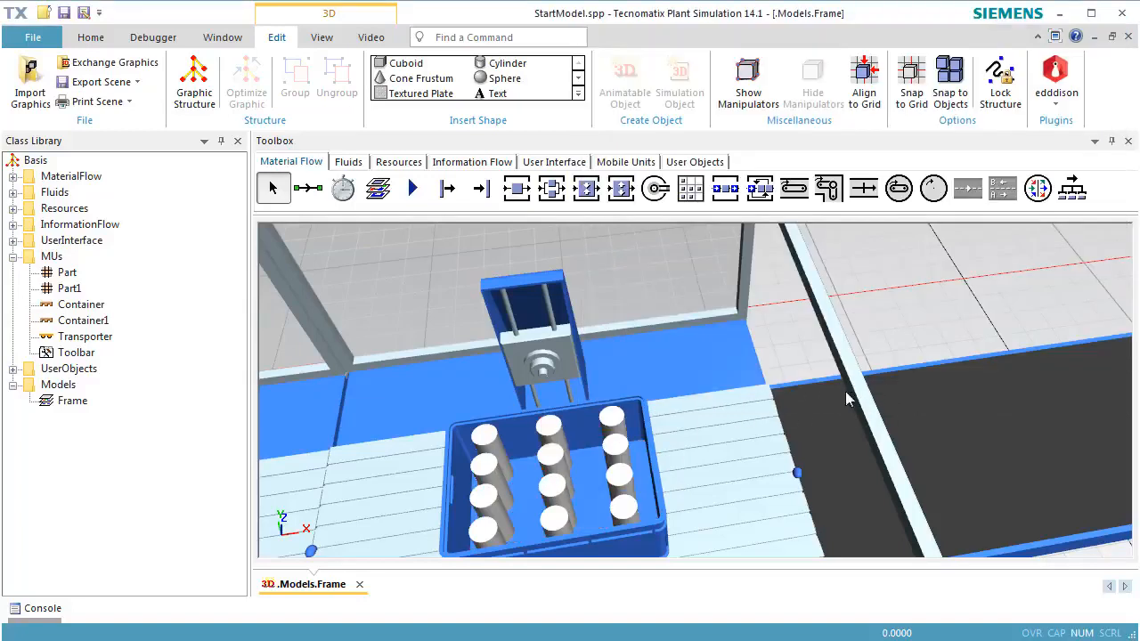
- Reset the simulation to clear the container and its parts from Station1
right_click(775, 353)
click(786, 318)
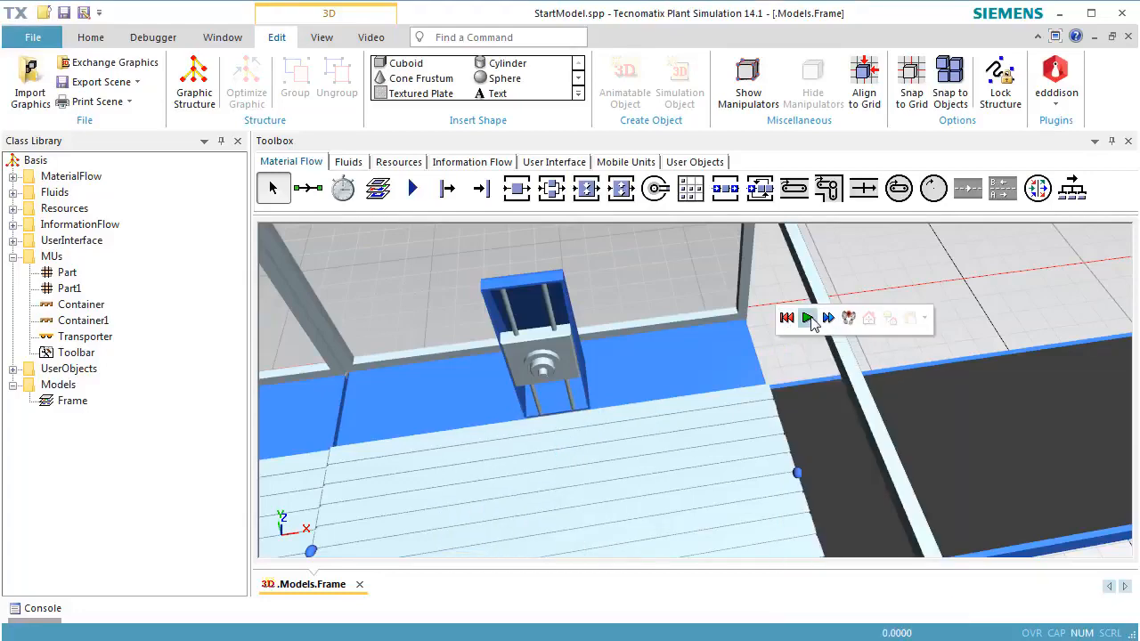
- Set the MU side to attach to Right bottom in the Line's MU animation properties and apply it
scroll(899, 312, down, 5)
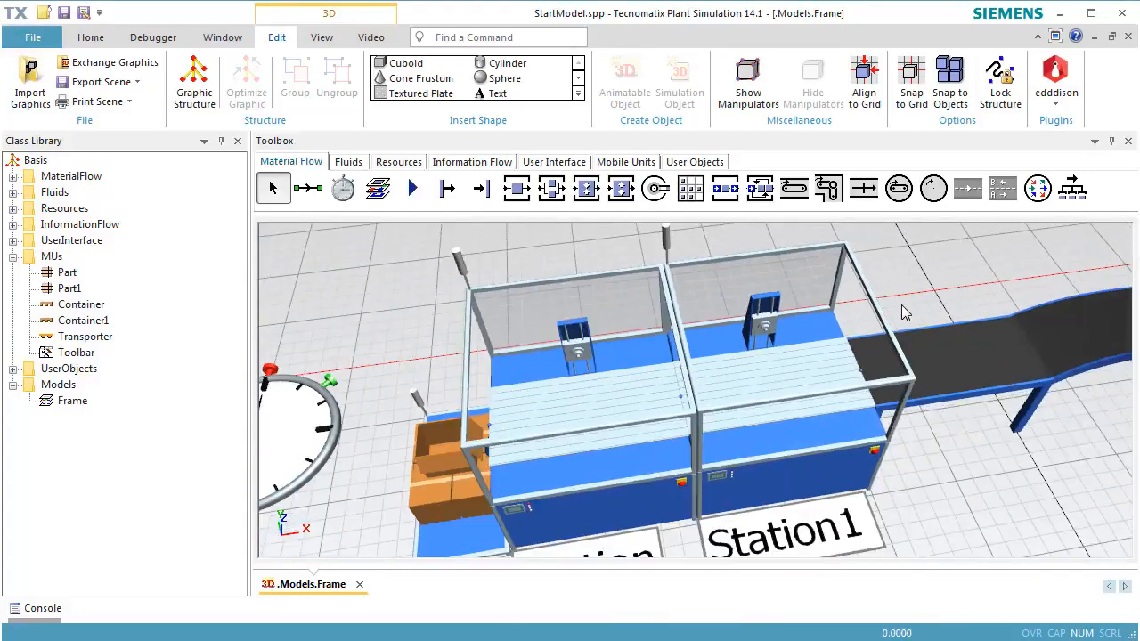
scroll(901, 307, down, 1)
drag(990, 408, 635, 373)
scroll(634, 373, down, 2)
drag(643, 415, 555, 374)
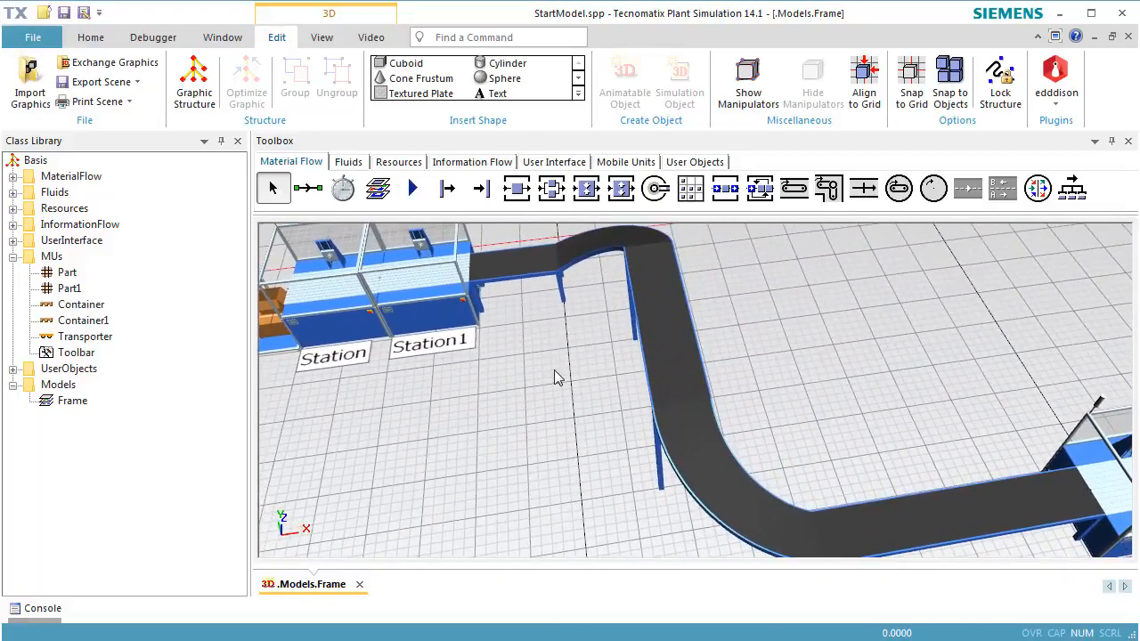
click(662, 395)
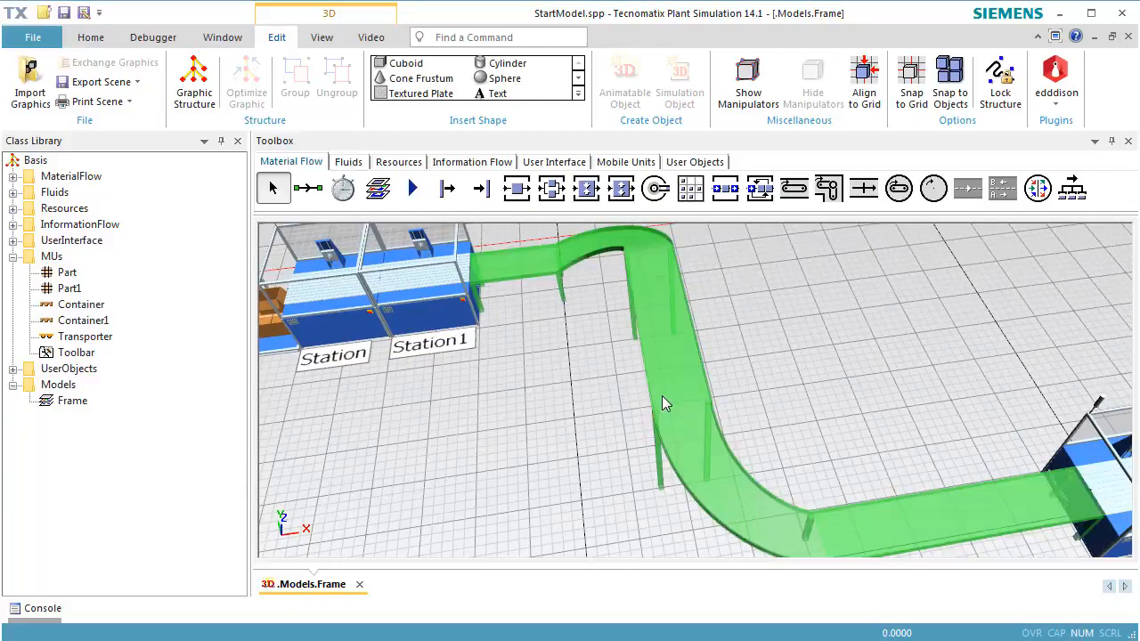
right_click(661, 395)
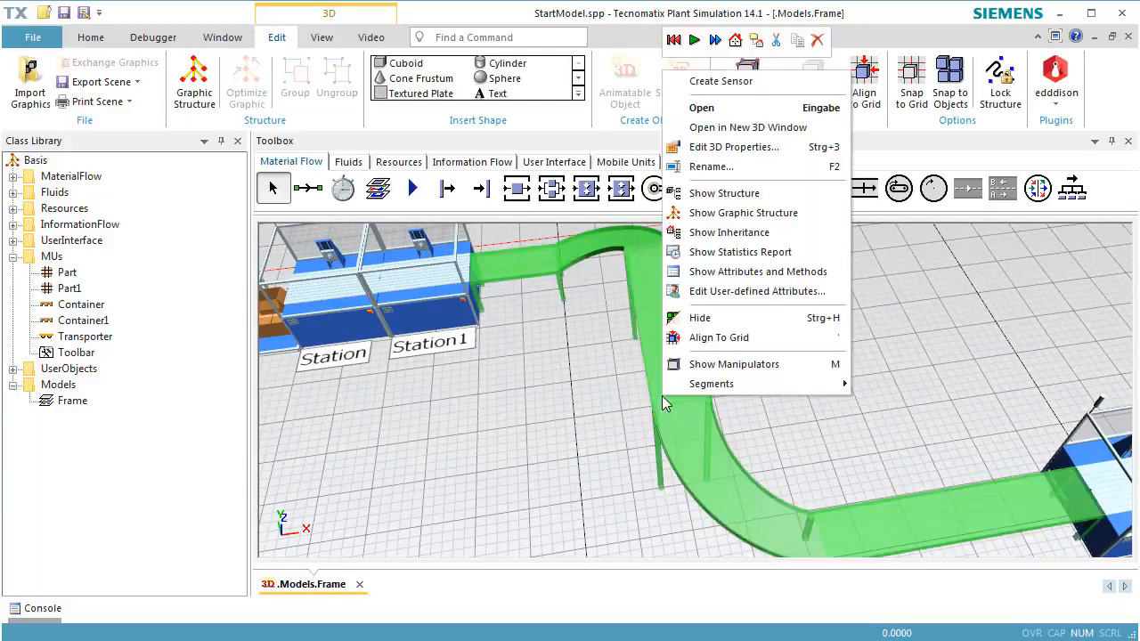
click(726, 155)
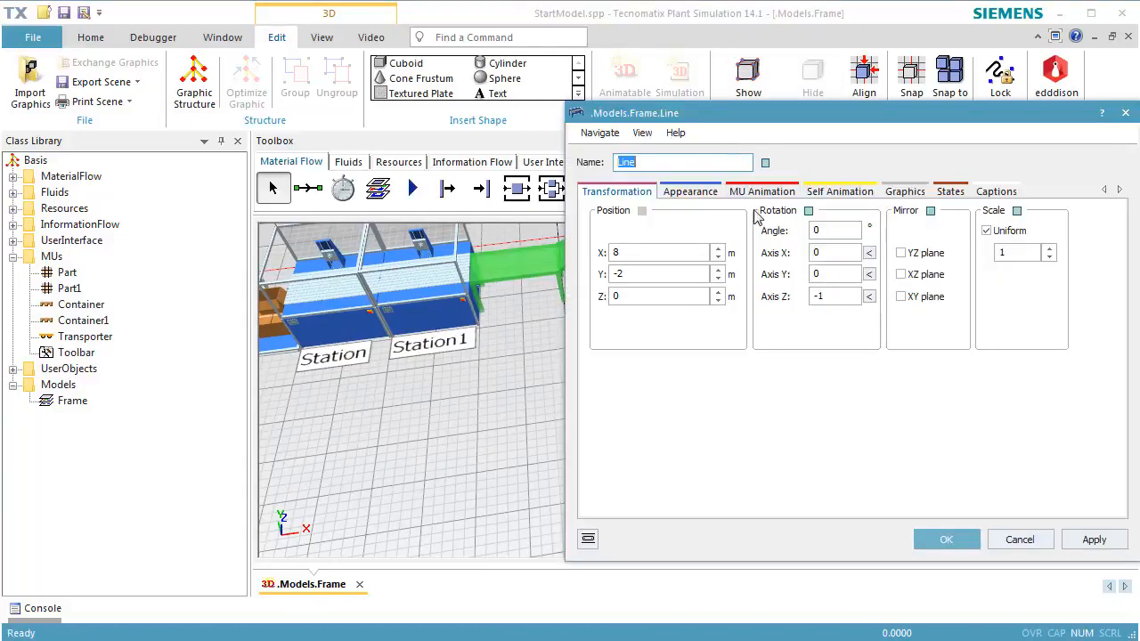
click(746, 192)
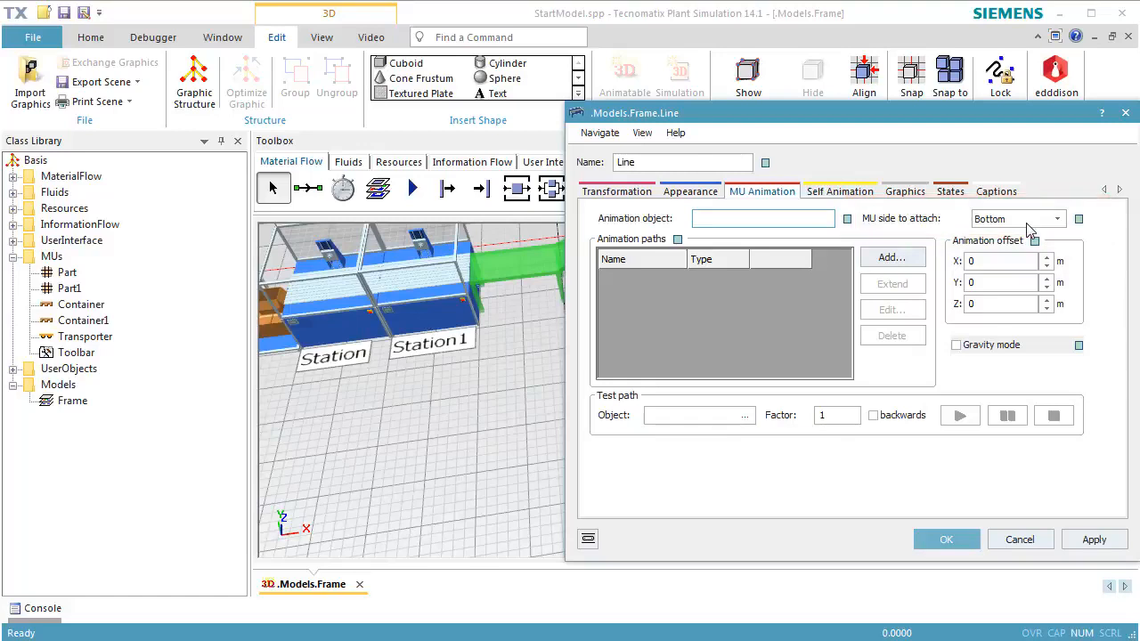
click(1026, 223)
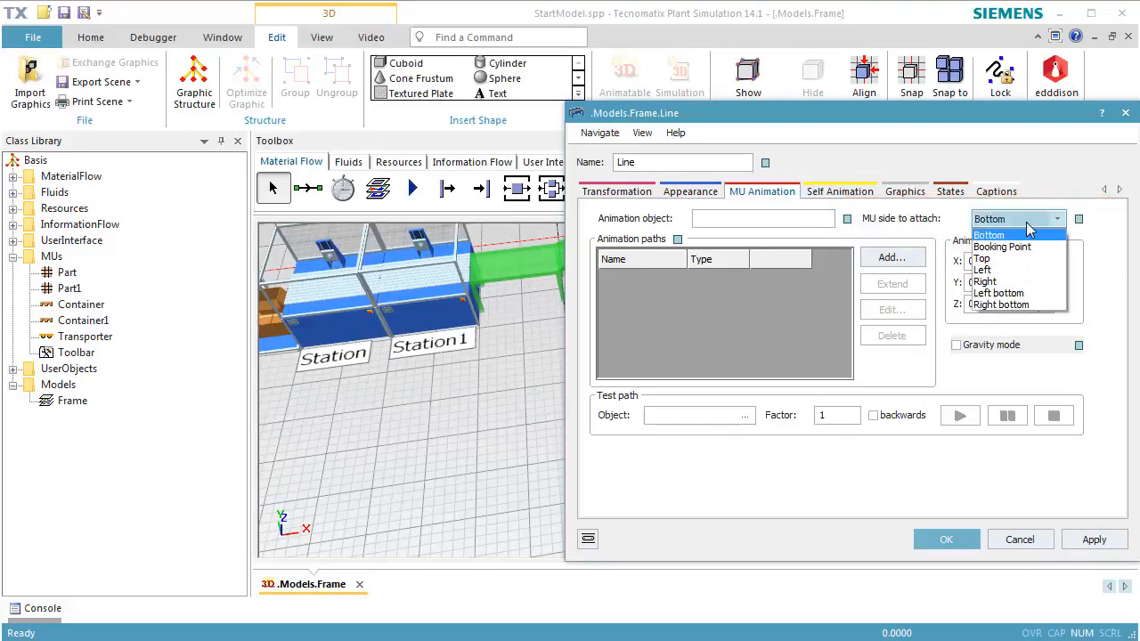
click(1021, 305)
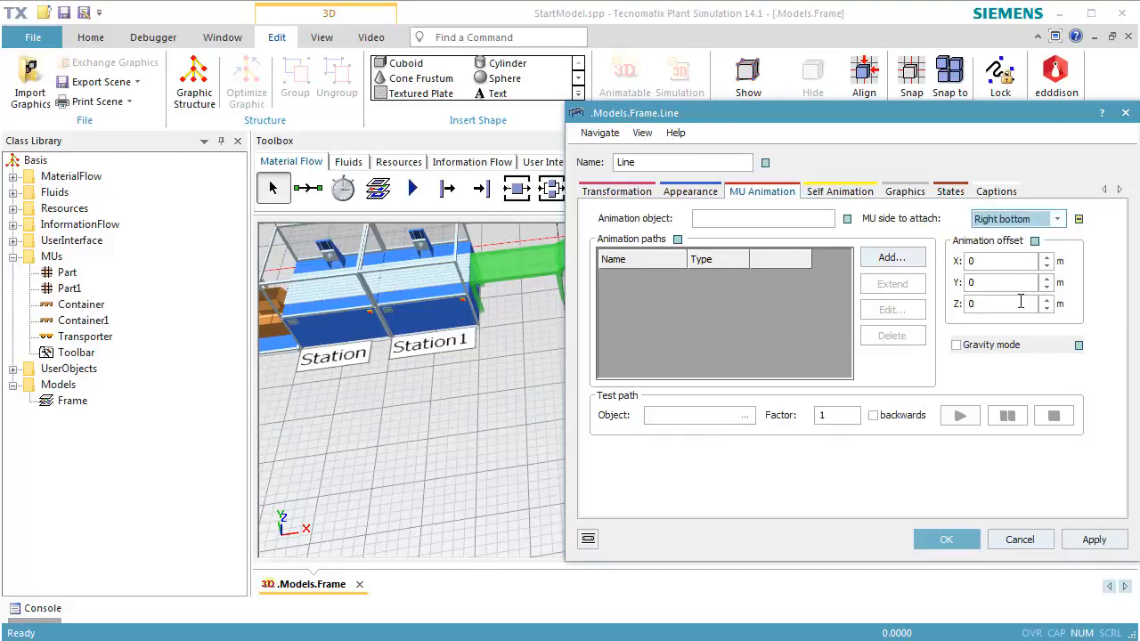
click(1077, 541)
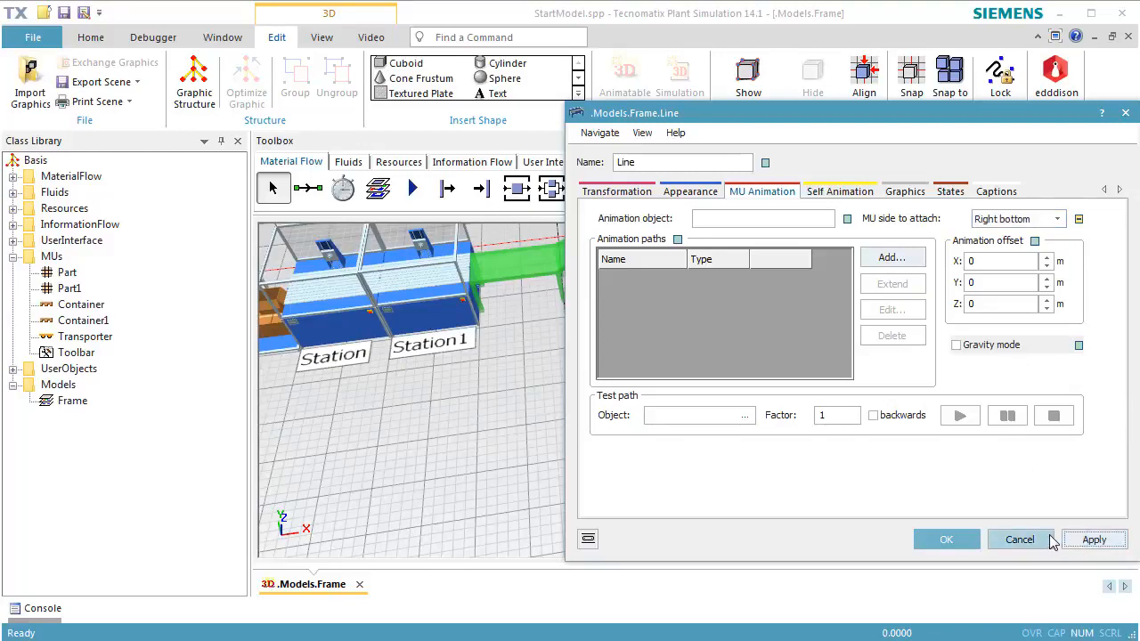
- Set the Station's constant processing time to 10 seconds
click(345, 324)
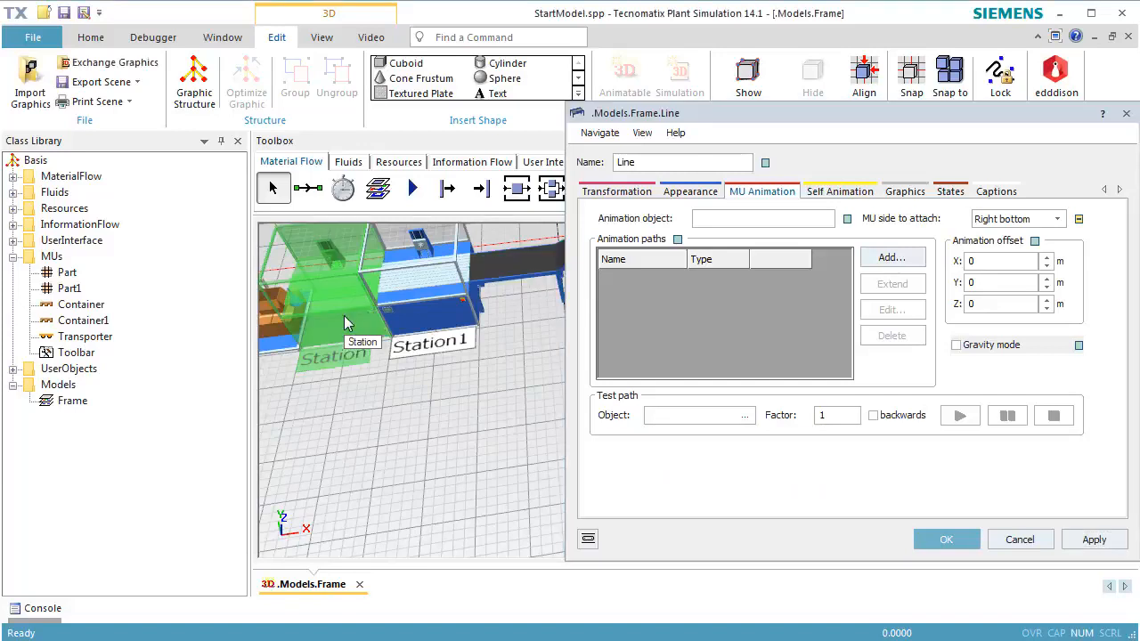
double_click(346, 324)
click(611, 189)
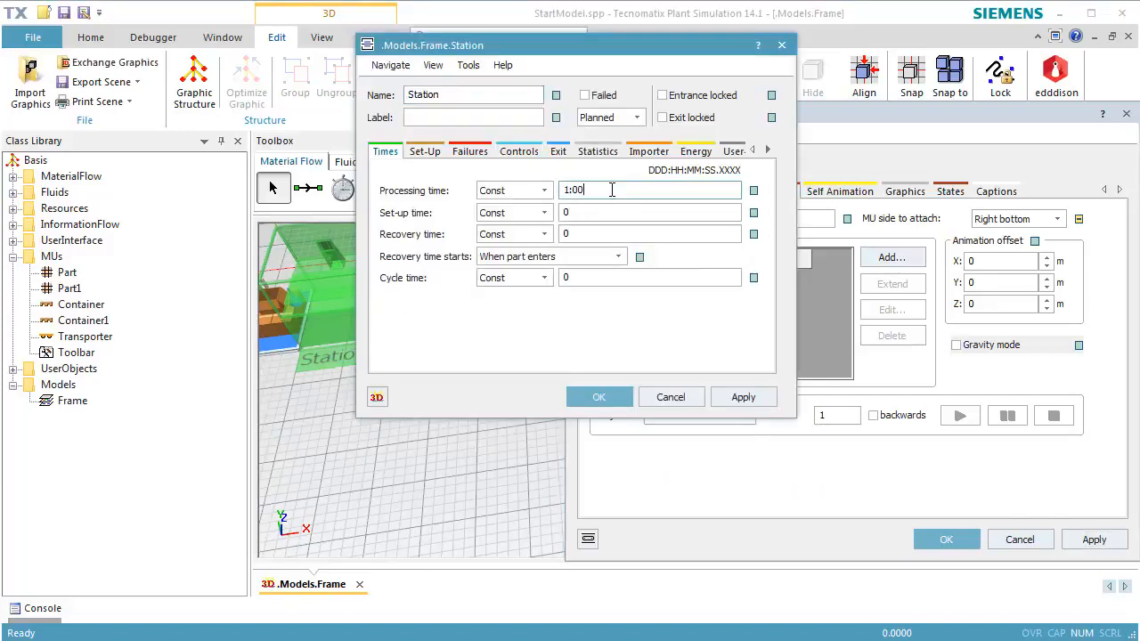
double_click(611, 190)
text(10)
click(599, 397)
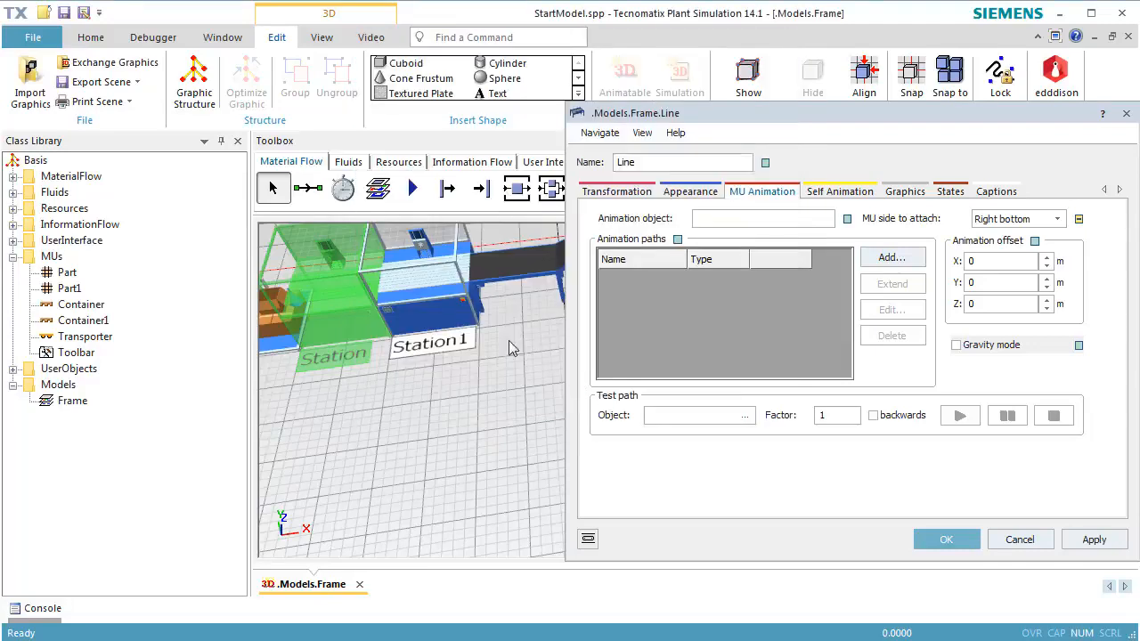
- Set Station1's constant processing time to 10 seconds
double_click(427, 289)
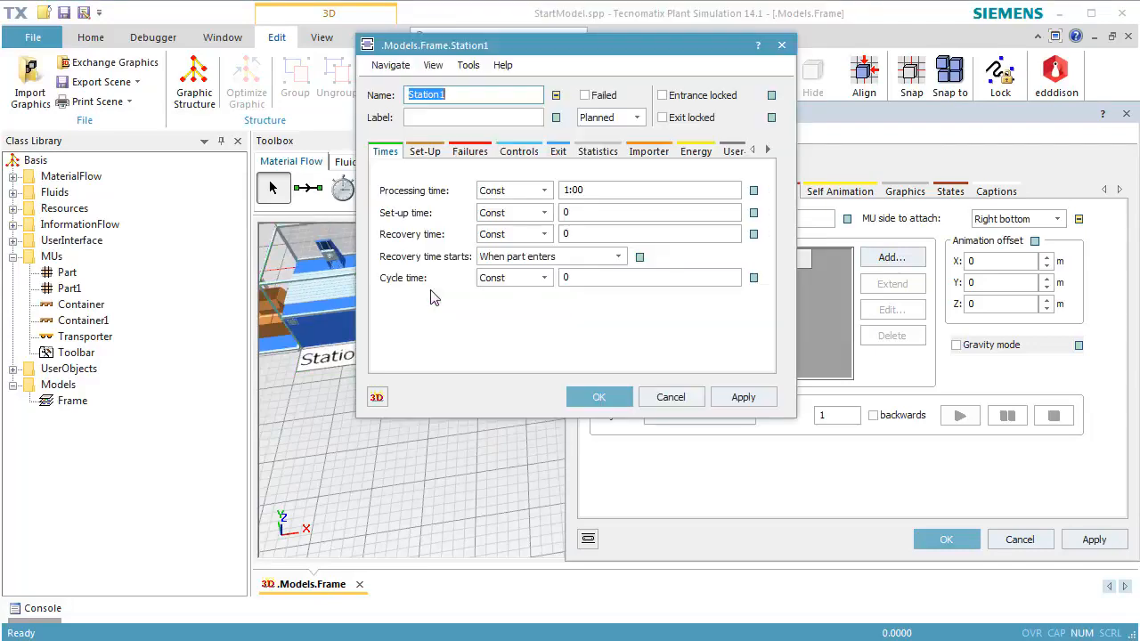
double_click(595, 190)
text(10)
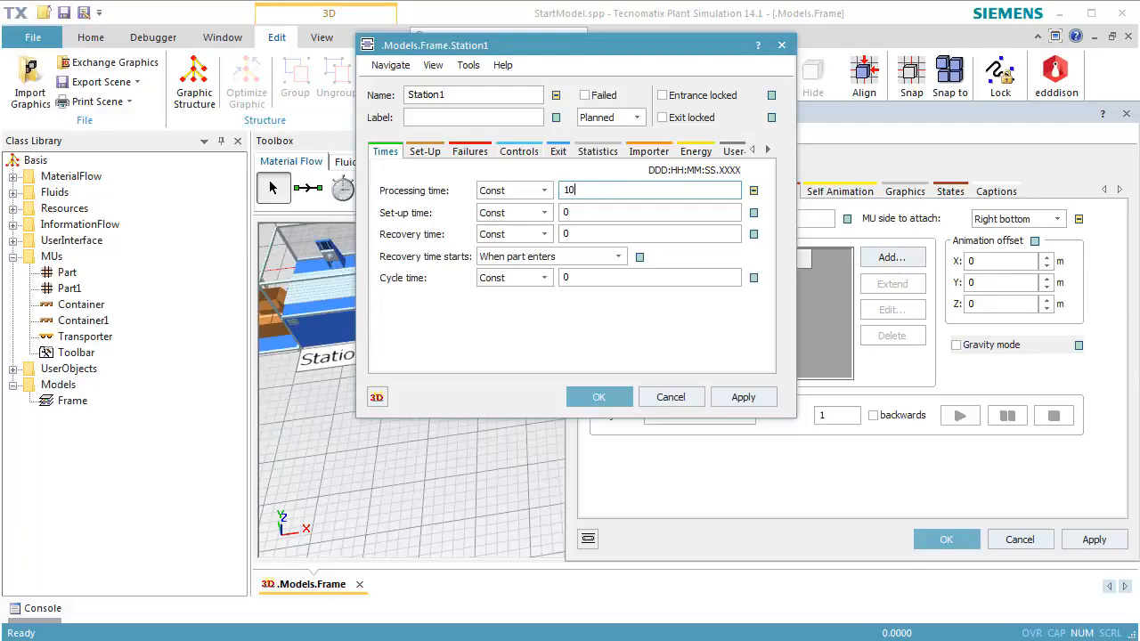
click(616, 401)
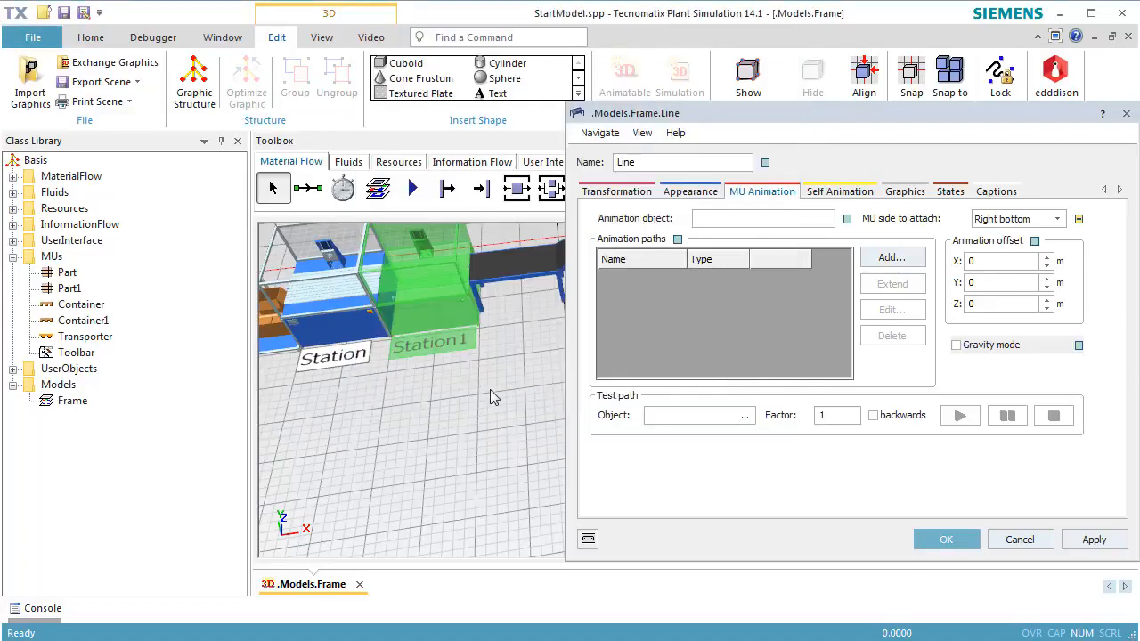
- Reset and run the simulation to check how parts sit along the curved Line, then close the Line's 3D properties
click(490, 390)
right_click(490, 390)
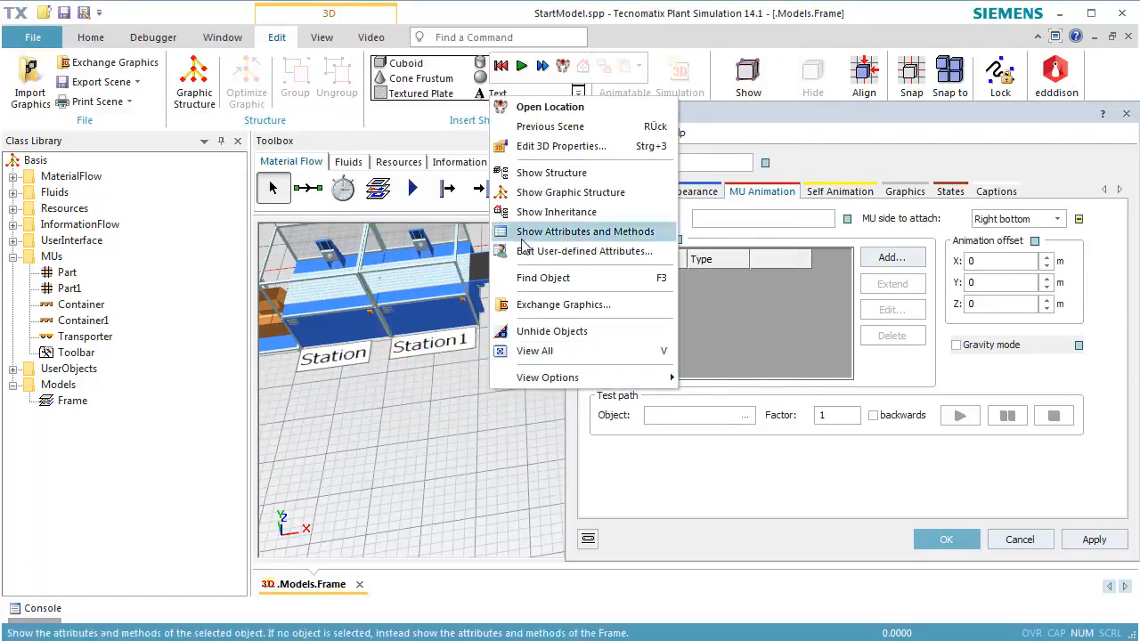
click(503, 68)
click(522, 68)
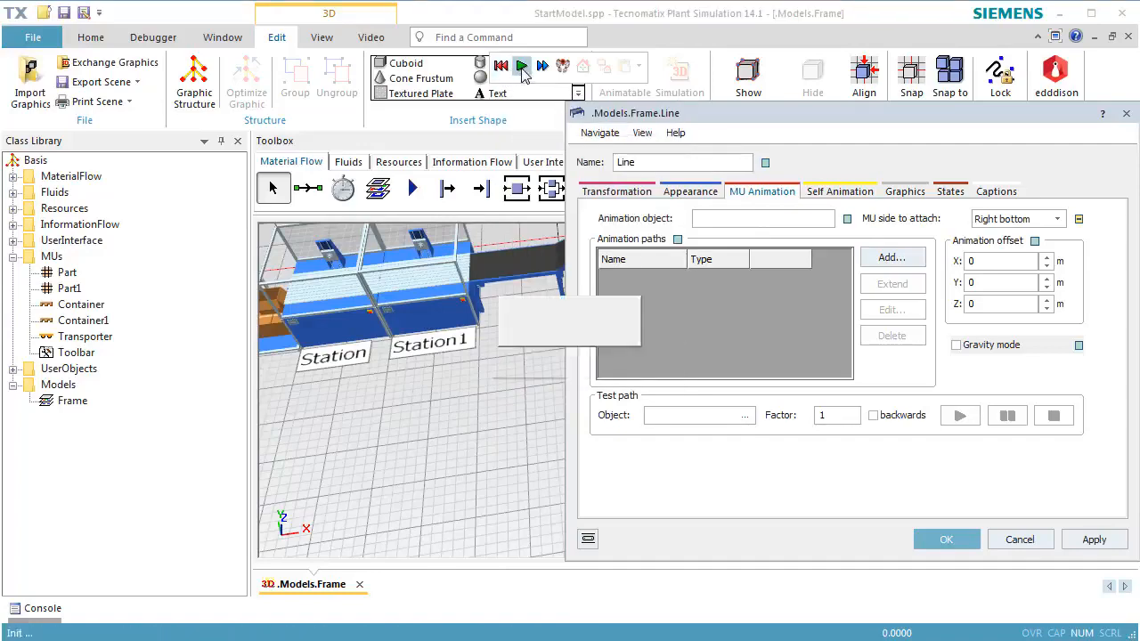
middle_drag(515, 358, 336, 392)
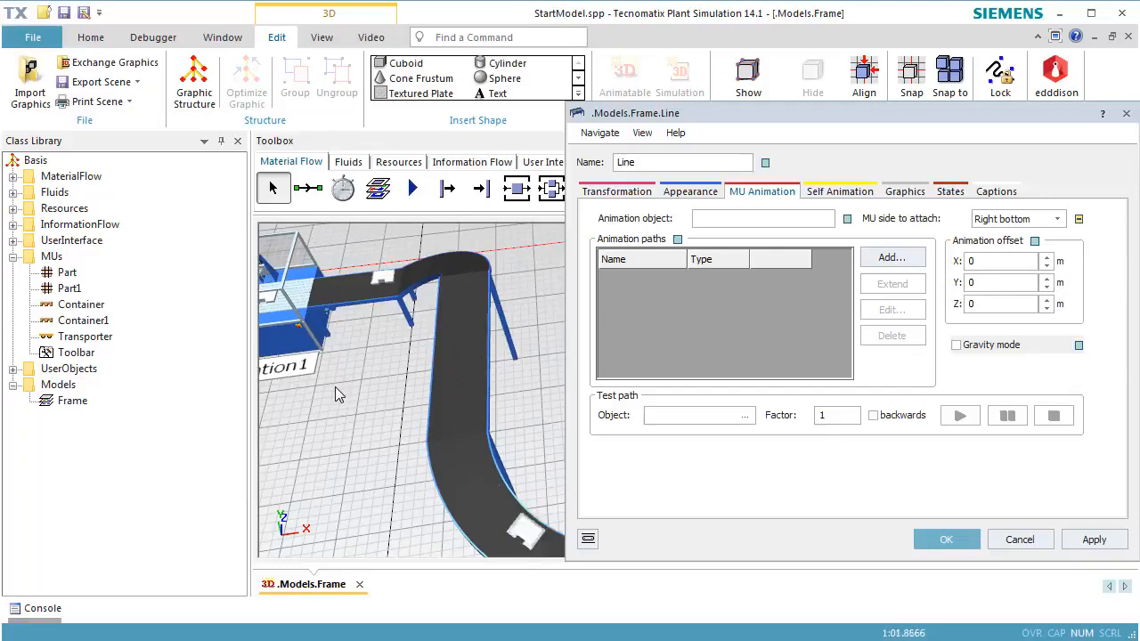
drag(739, 123, 892, 58)
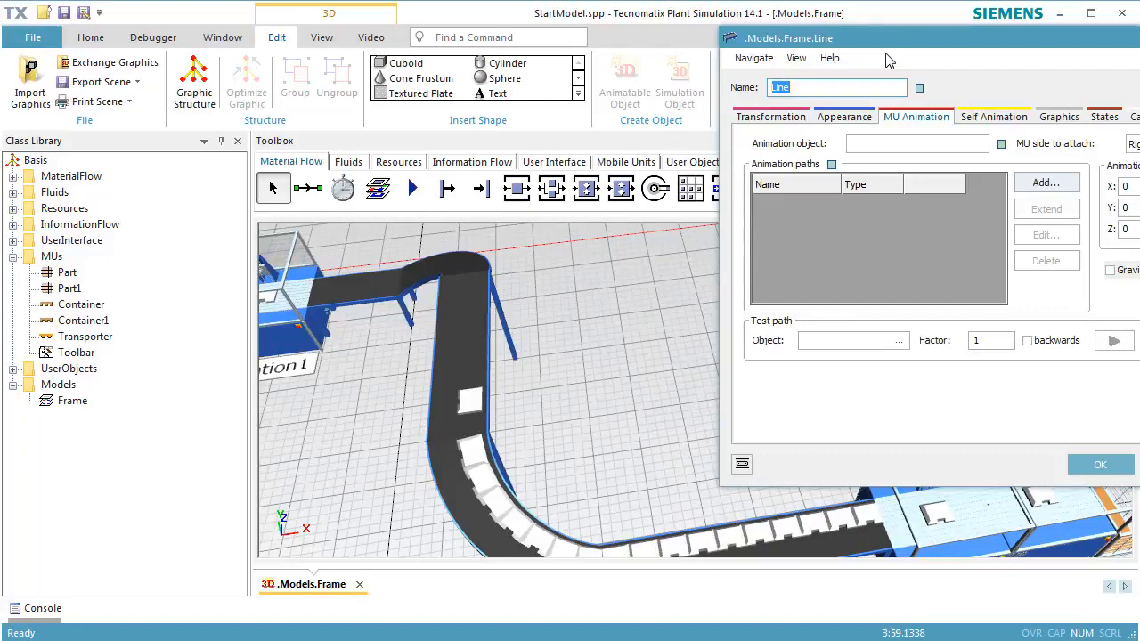
drag(944, 52, 728, 89)
click(1066, 93)
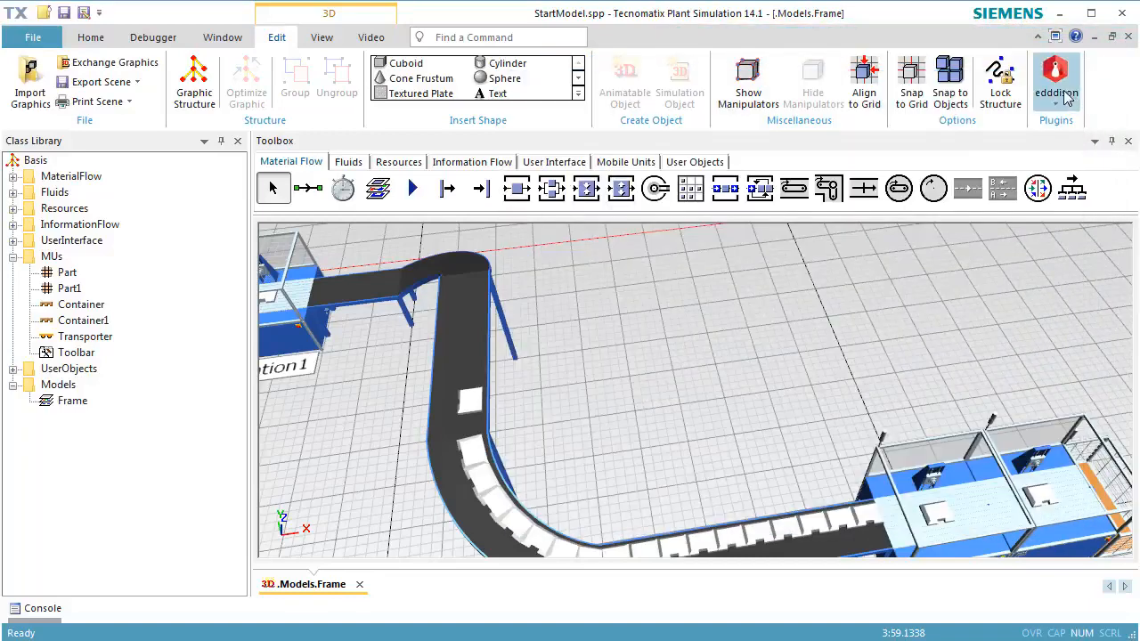
- Create an entrance control for the Source in front of Station
drag(343, 428, 641, 419)
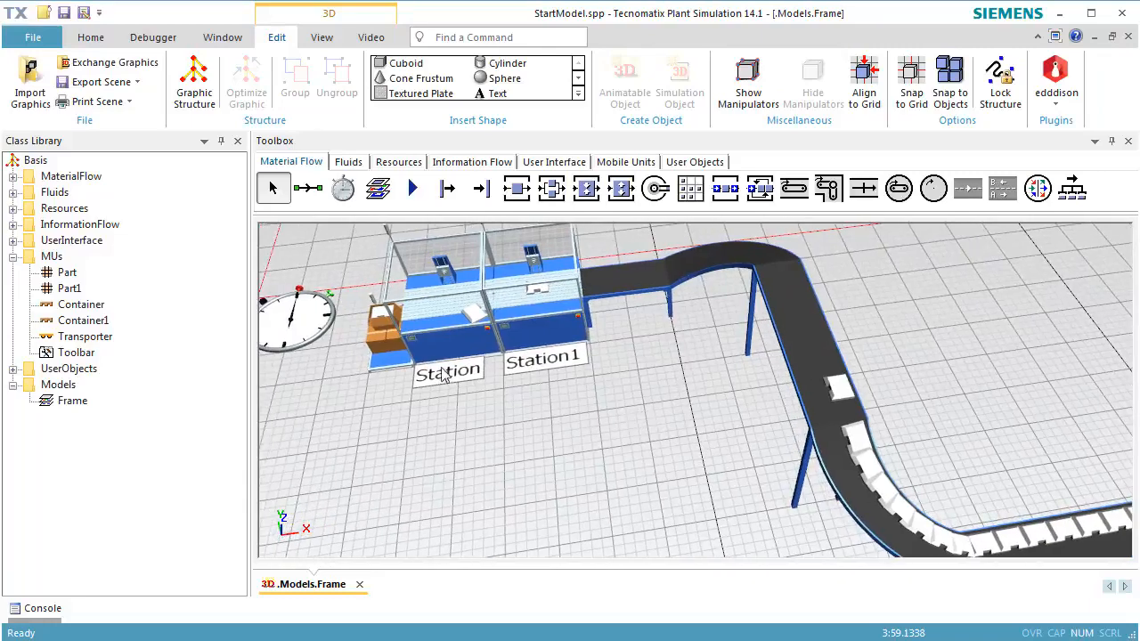
double_click(388, 359)
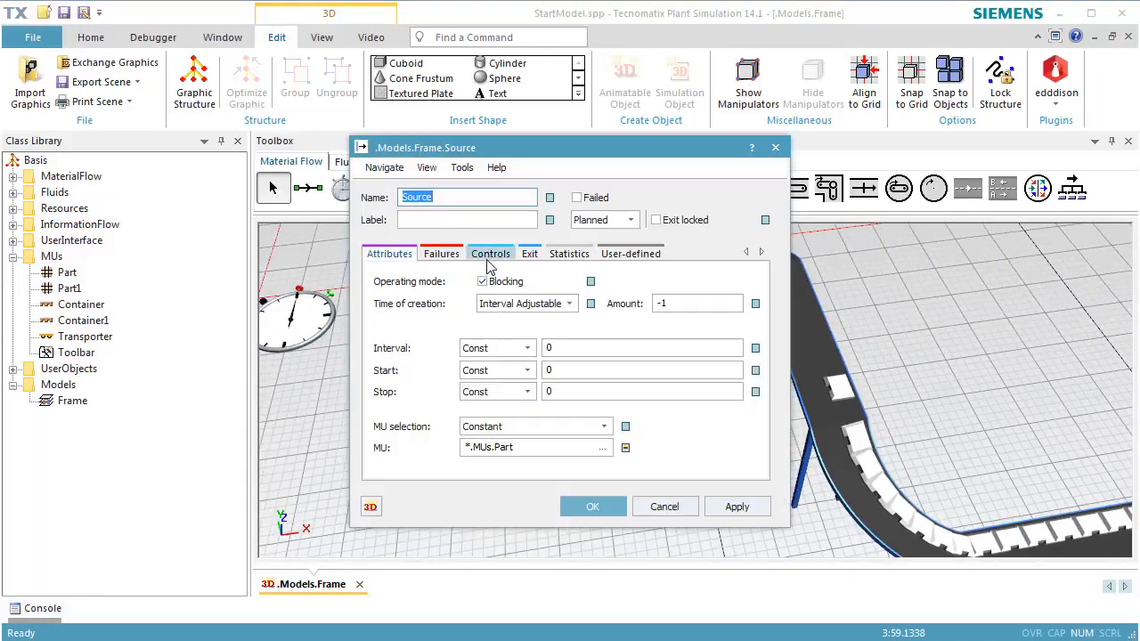
click(489, 255)
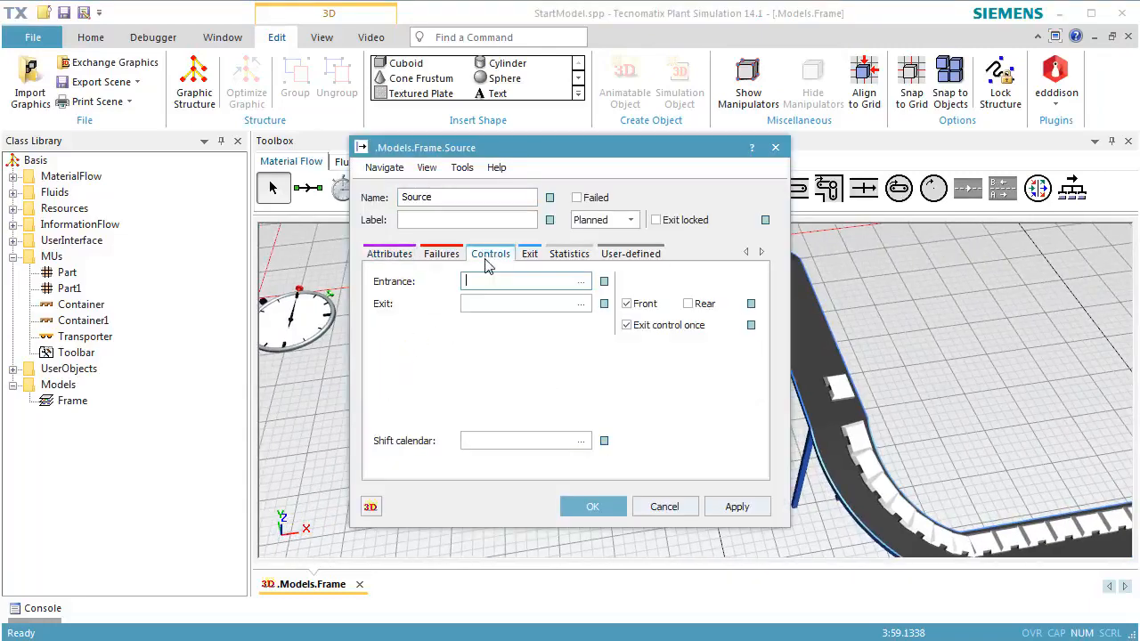
click(579, 285)
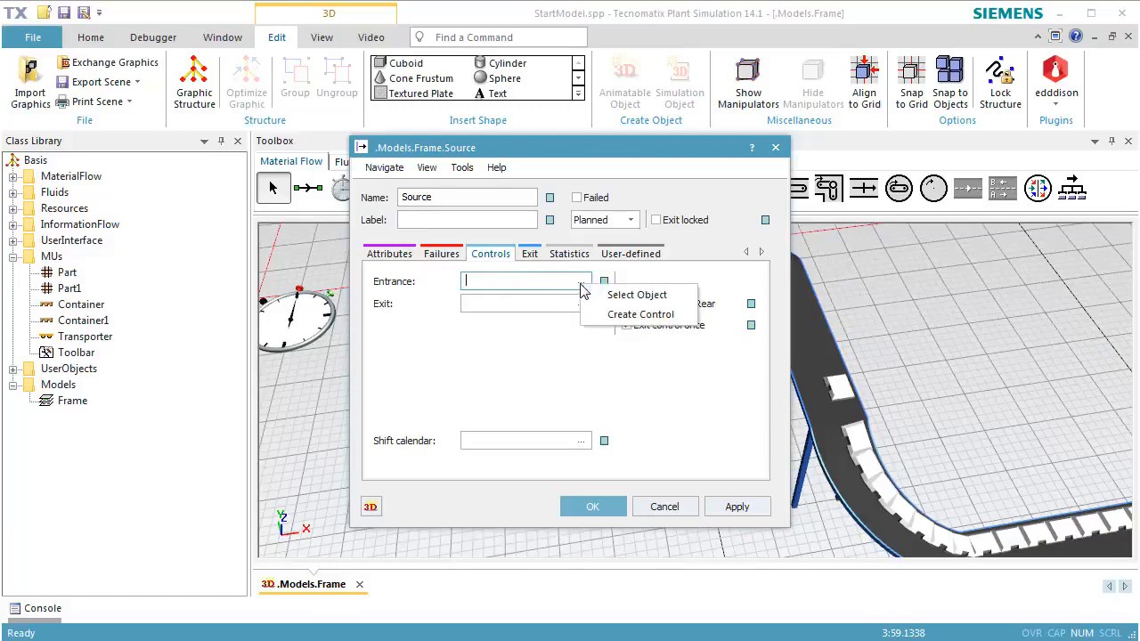
click(614, 313)
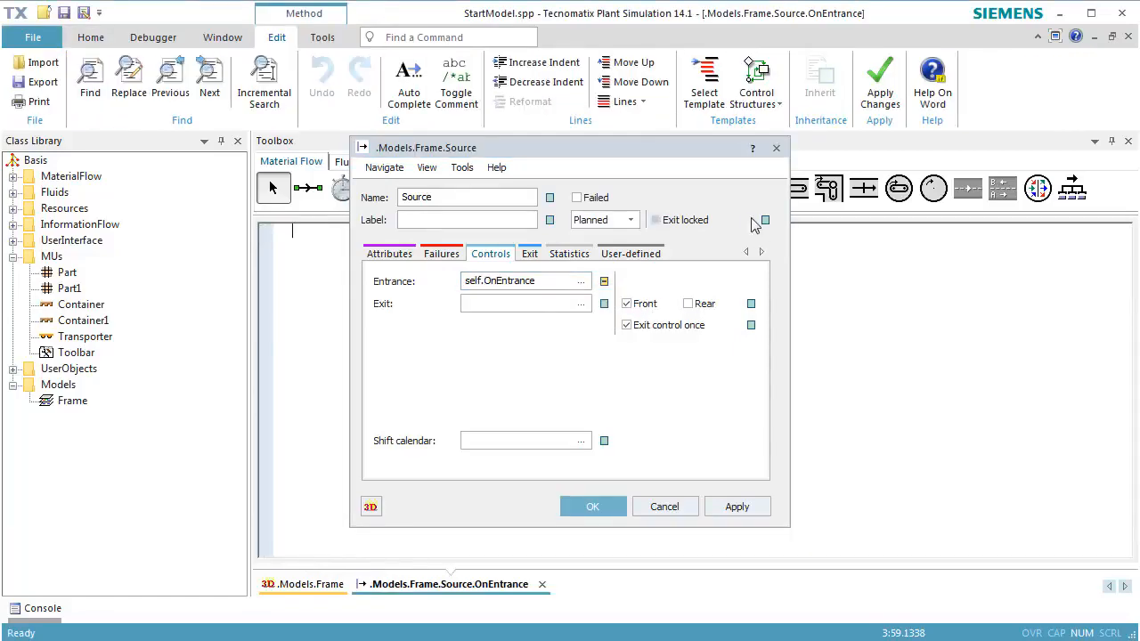
- Program the Source's OnEntrance method to assign @.MuWidth a random value using z_uniform
drag(721, 159, 955, 159)
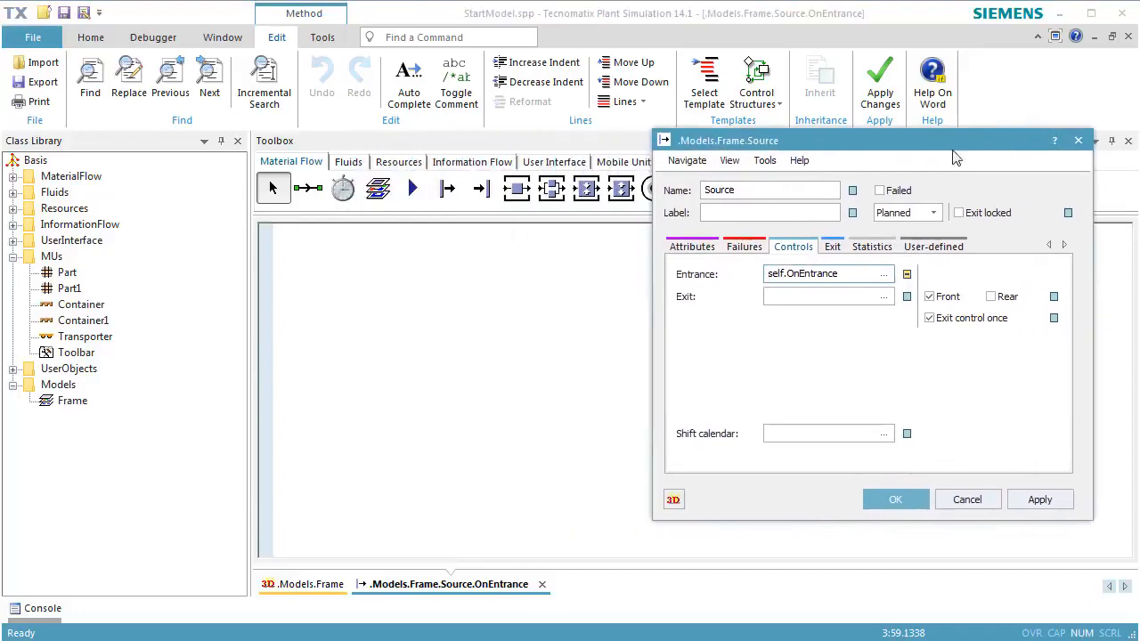
click(393, 245)
text(@)
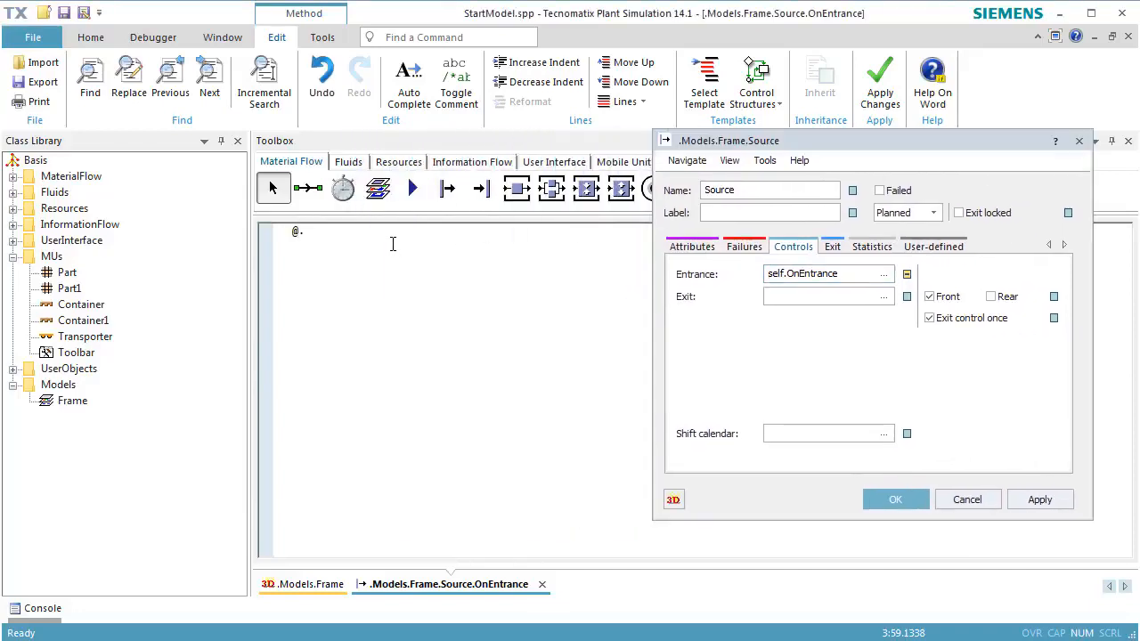
text(.MuWidth := z_uniform()
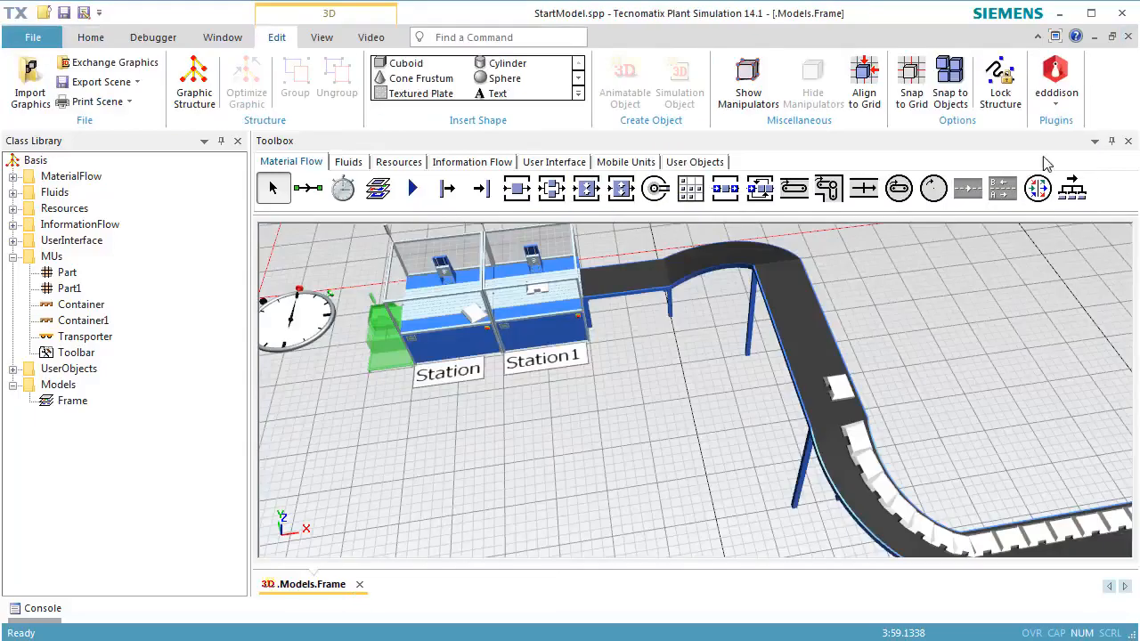
- Reset and run the simulation to examine how parts with random widths travel along the Line
right_click(916, 331)
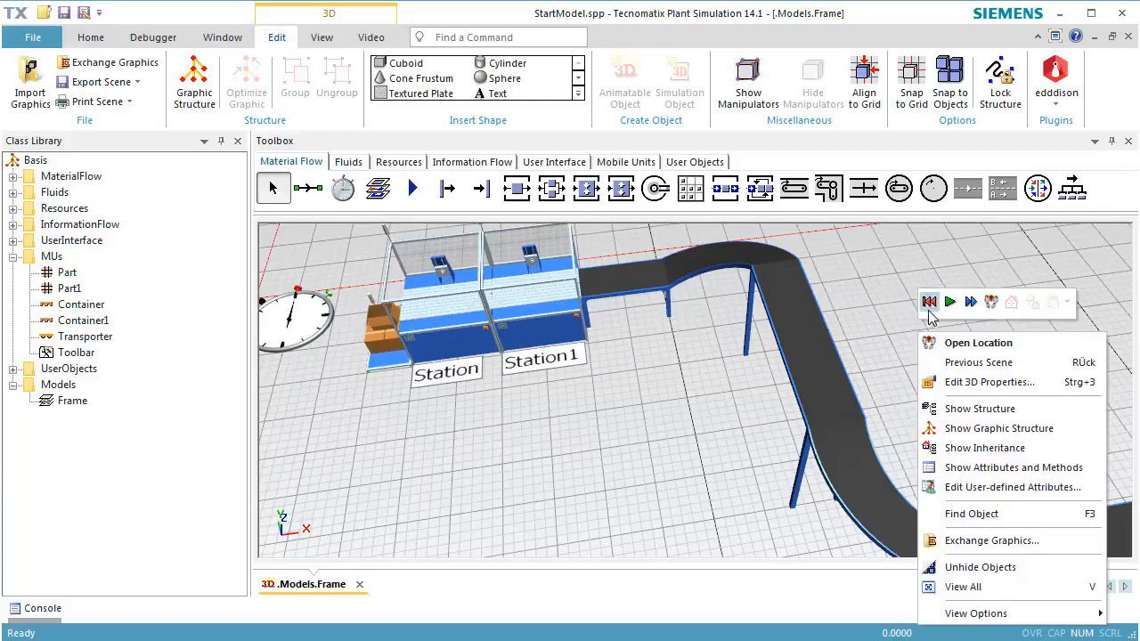
click(929, 306)
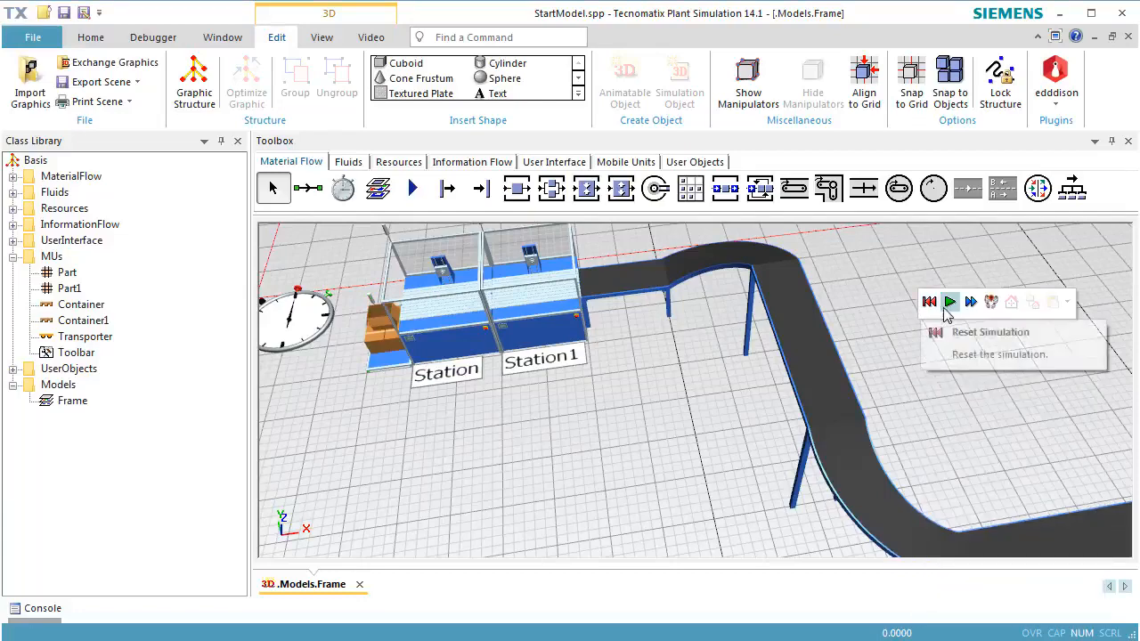
click(949, 303)
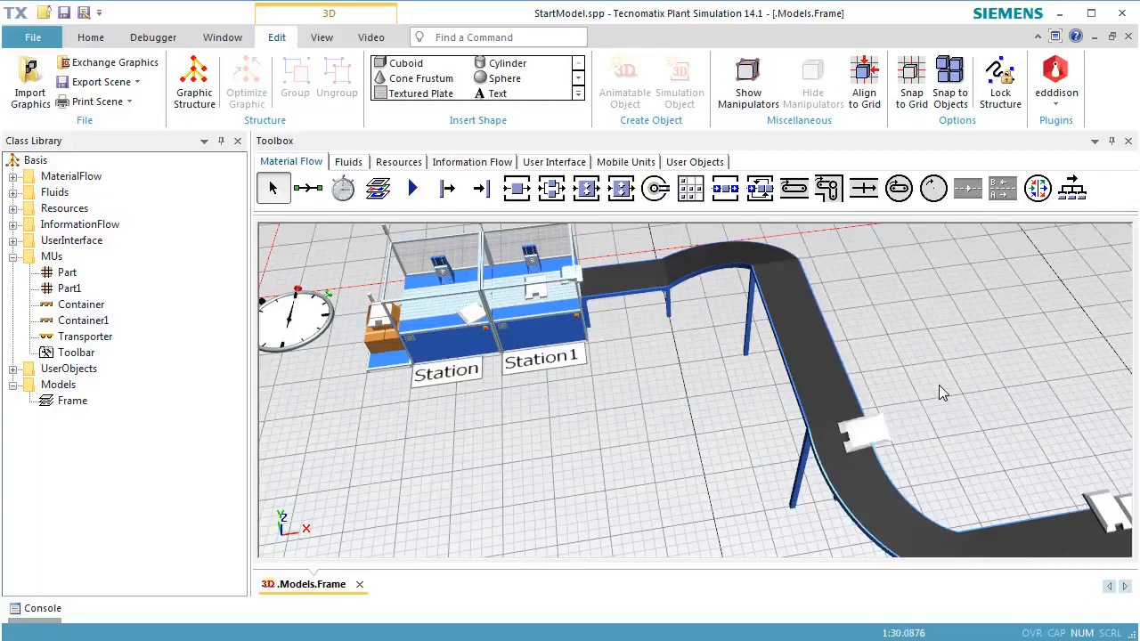
drag(938, 385, 743, 356)
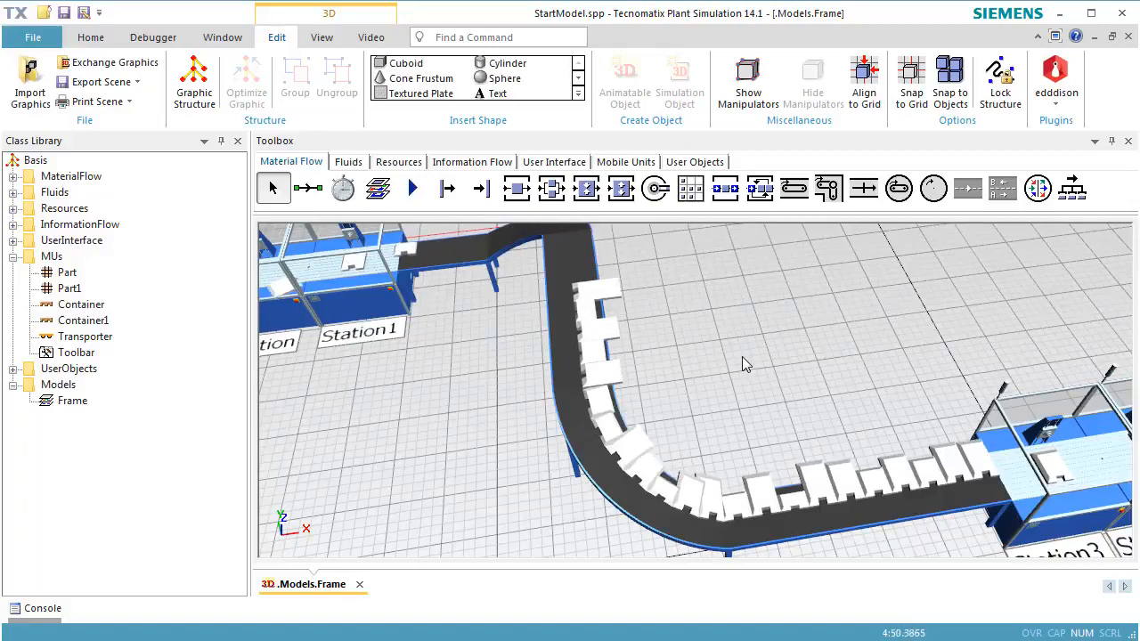
- Try an X animation offset of 1 m in the Line's 3D MU animation properties
click(552, 285)
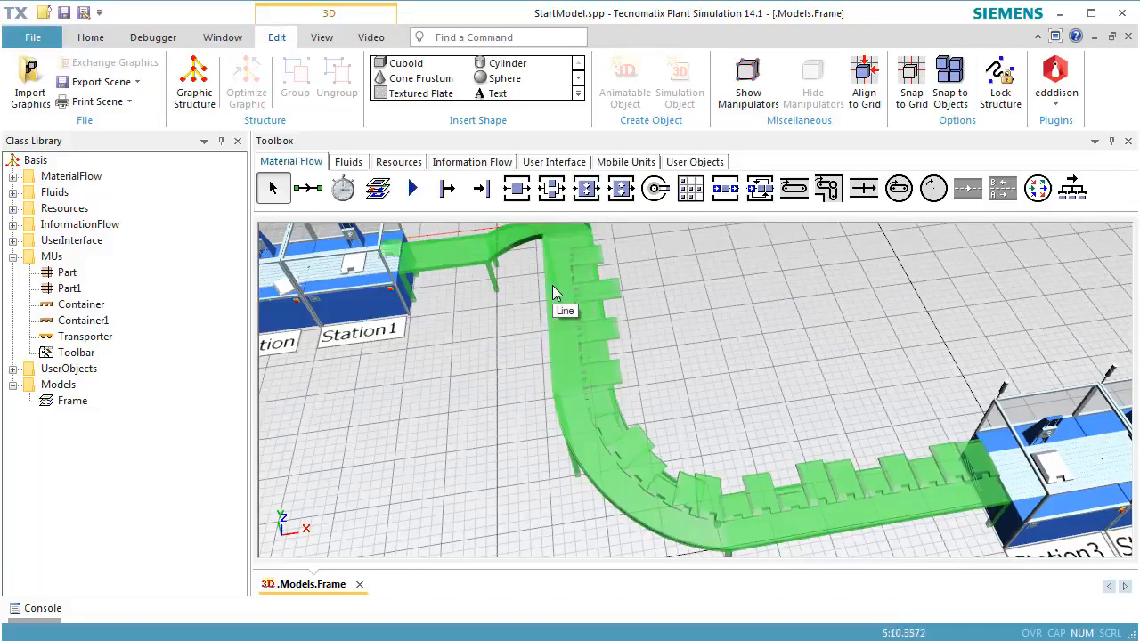
right_click(552, 284)
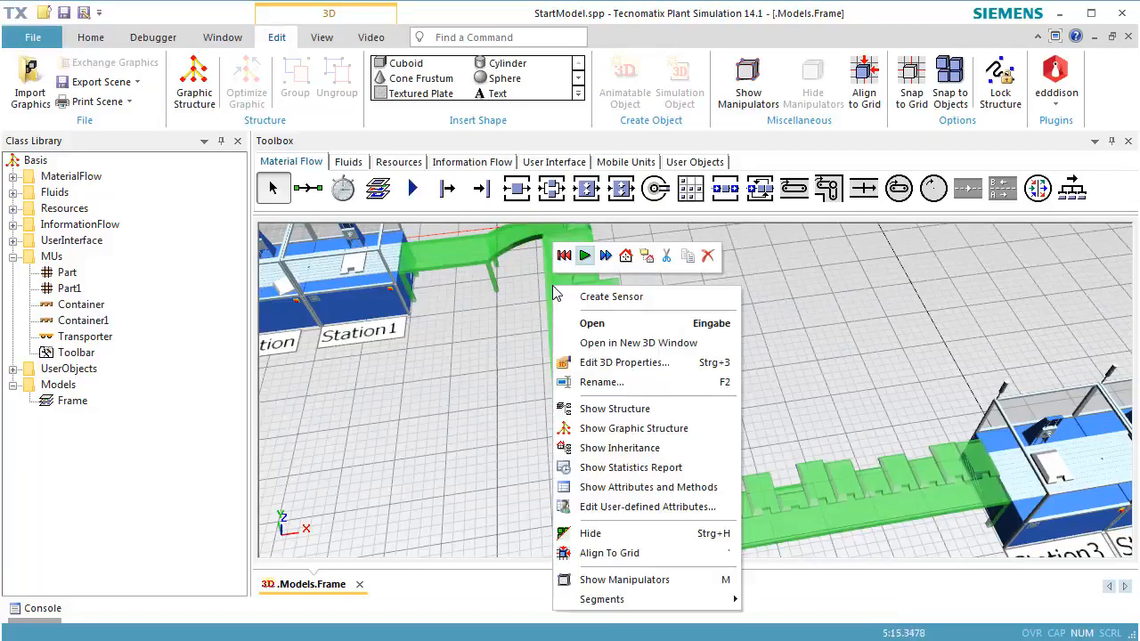
click(583, 364)
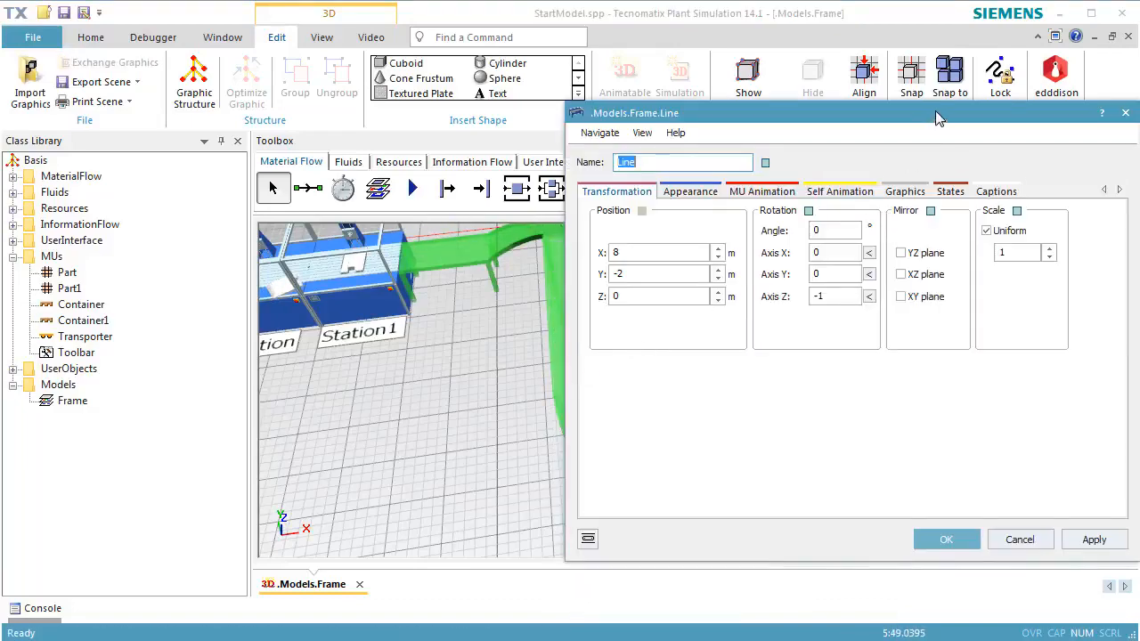
drag(937, 118, 958, 11)
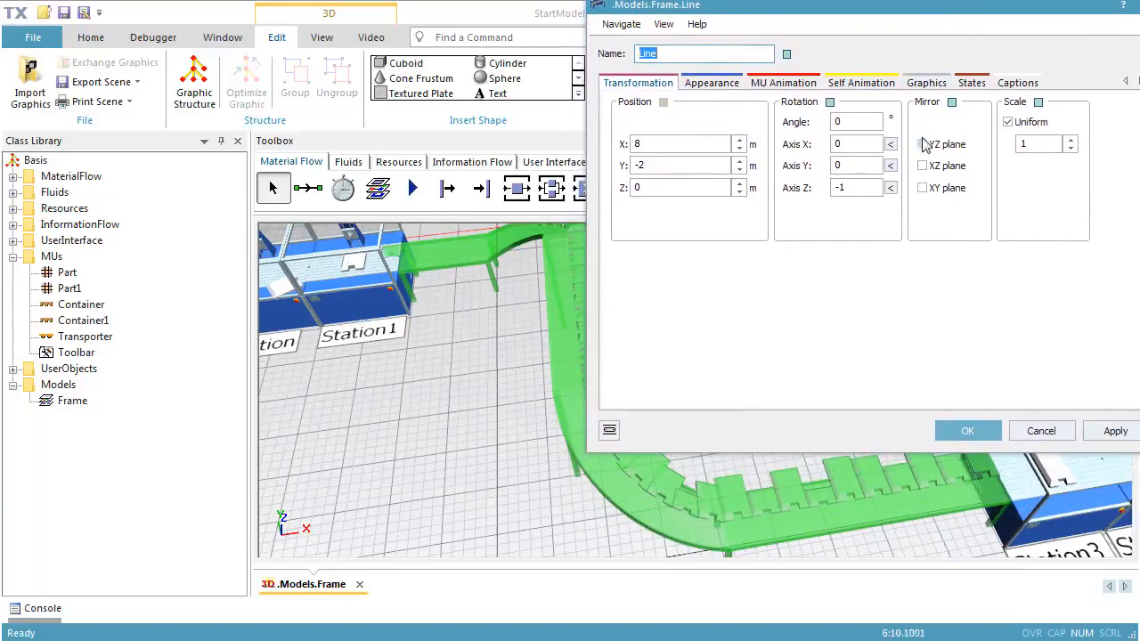
click(801, 85)
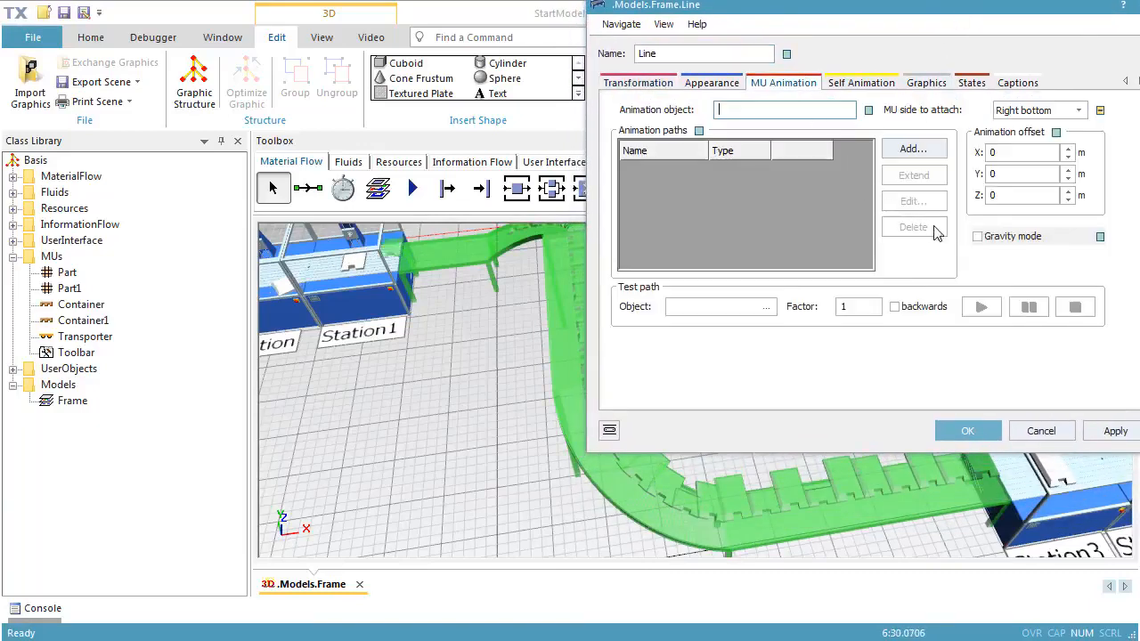
click(1030, 154)
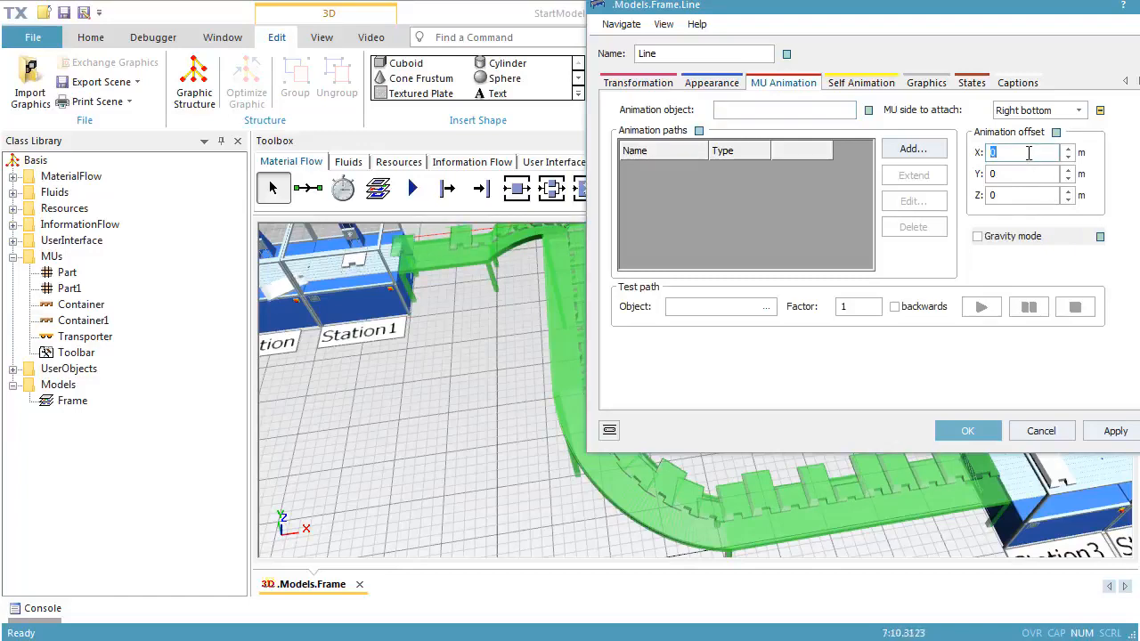
click(496, 400)
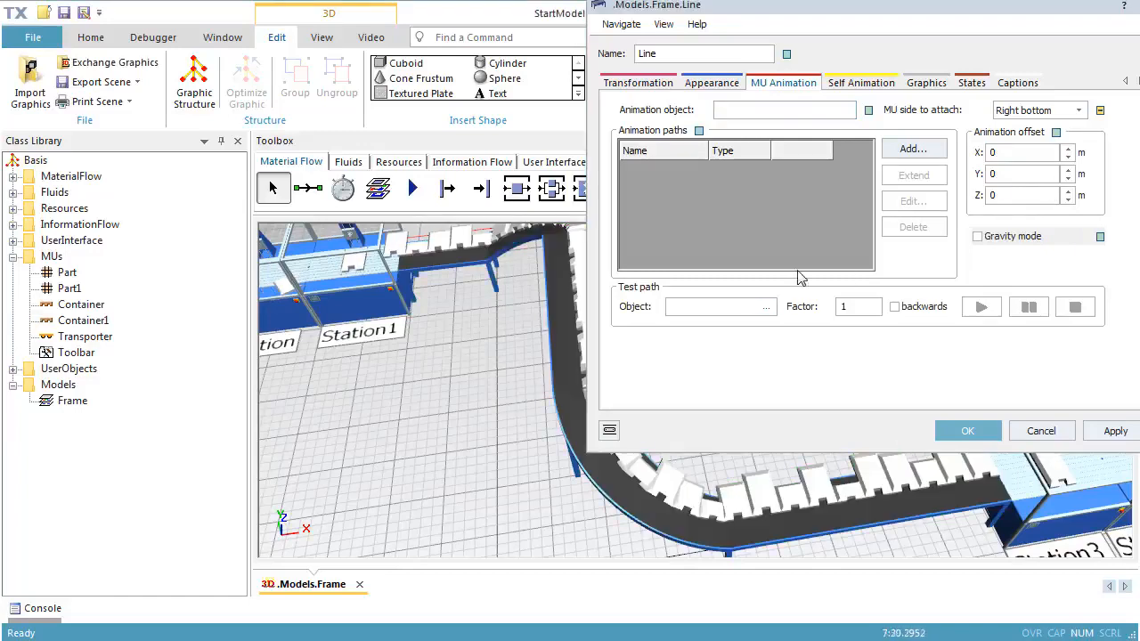
click(1015, 154)
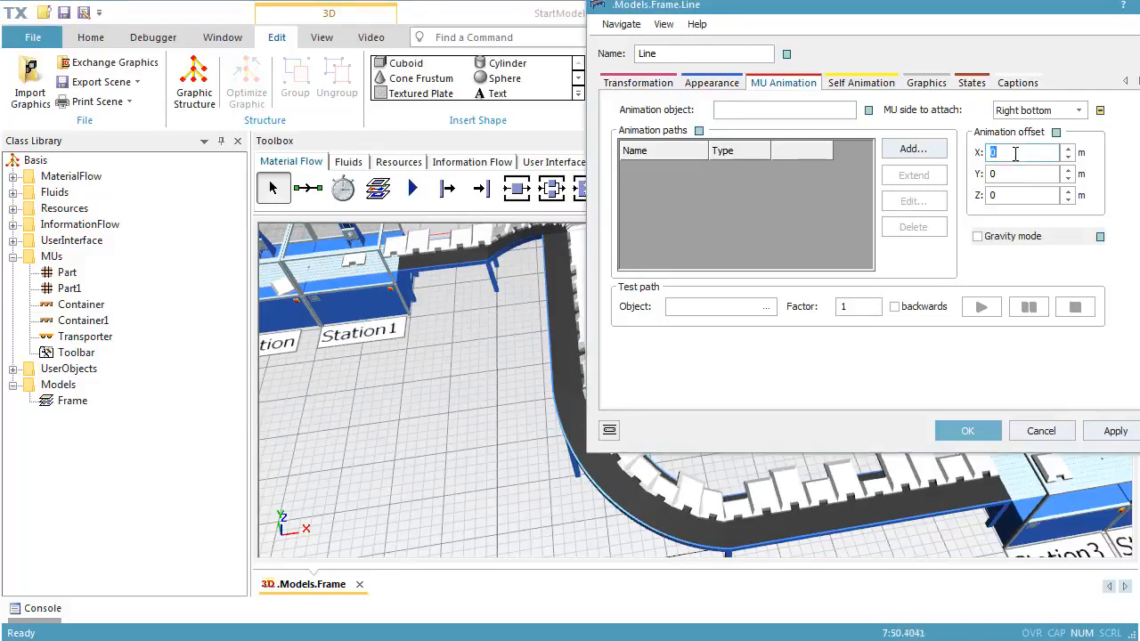
text(1)
click(1114, 431)
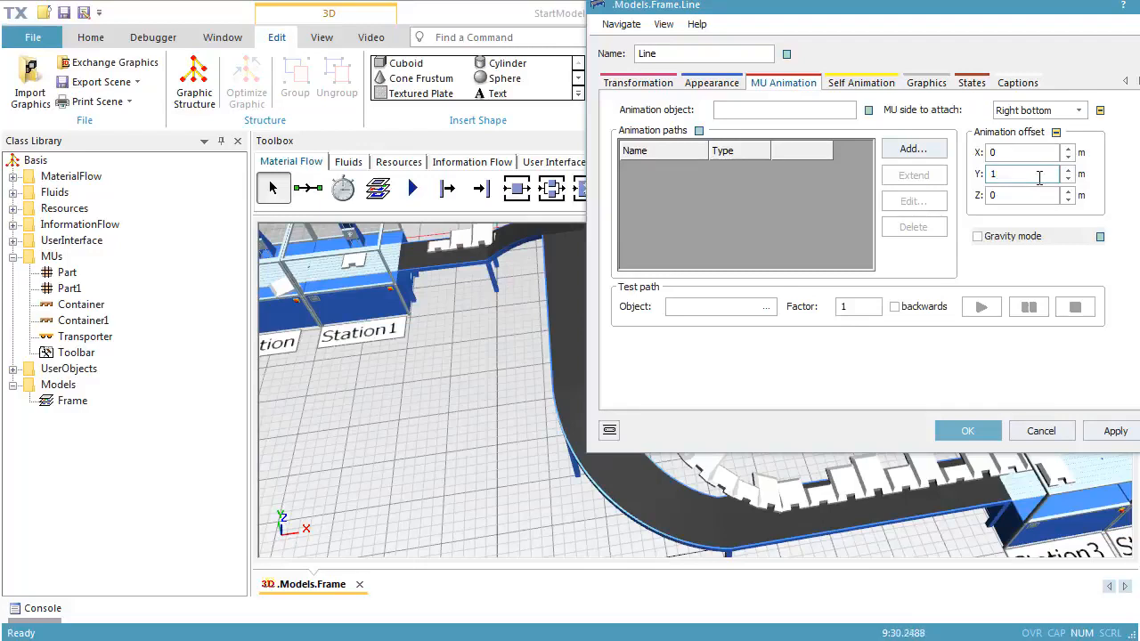
- Try a Y animation offset of 1 m on the Line with X at 0, then return Y to 0 m
click(1106, 431)
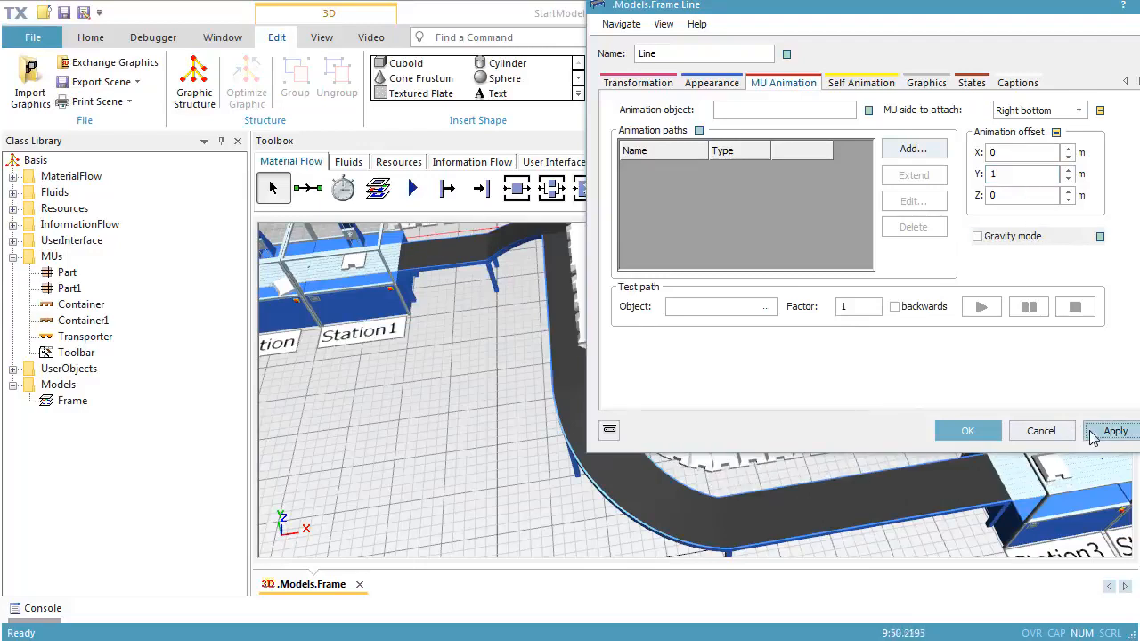
drag(986, 11, 1077, 25)
drag(1139, 2, 995, 113)
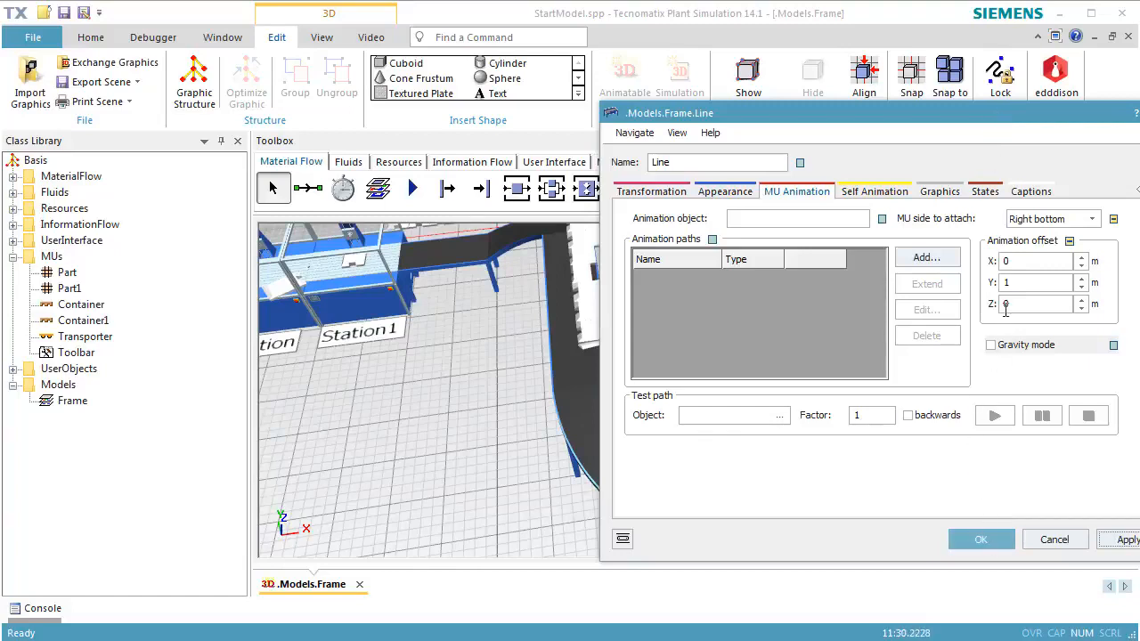
double_click(1033, 282)
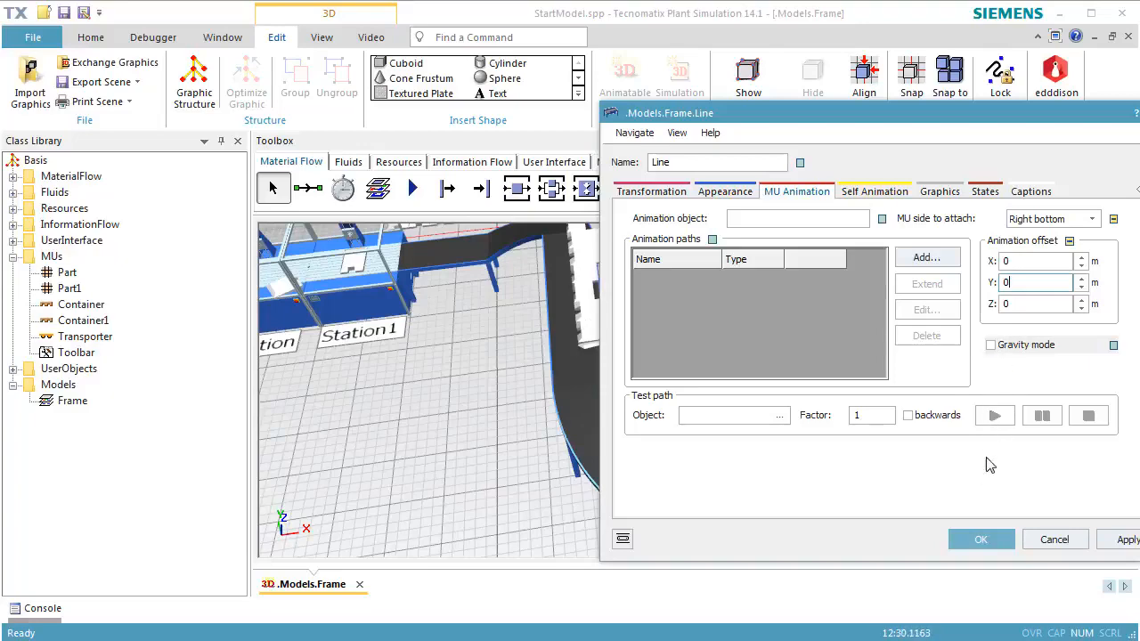
click(980, 540)
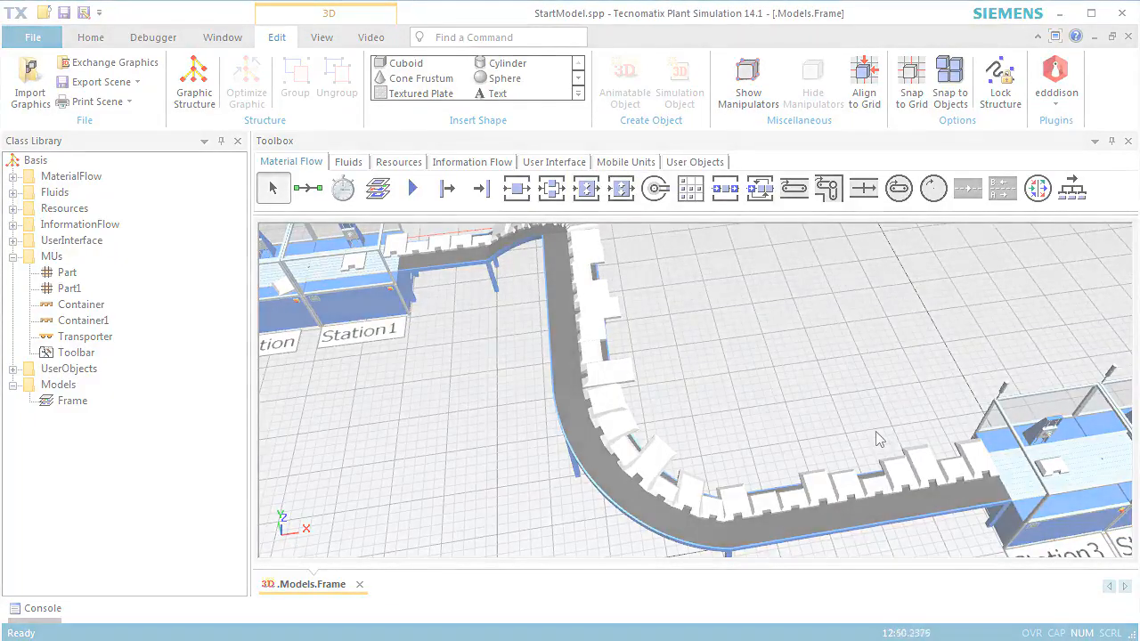